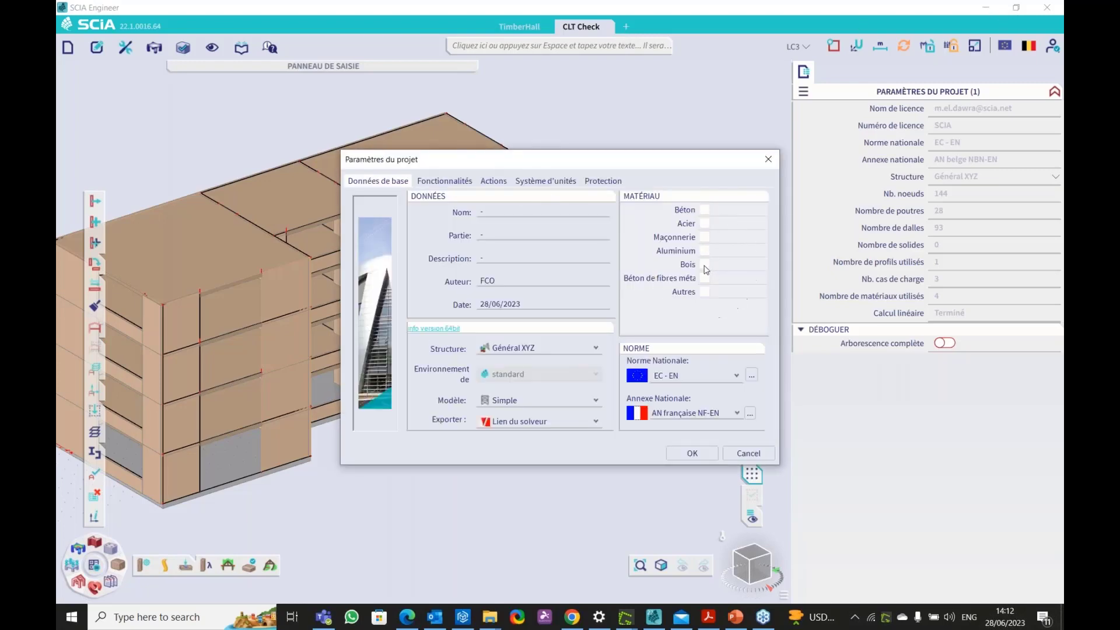
- Enable timber (Bois) as a project material and choose the CL24 (Table N.1 prEN 1995-1-1) grade
{"action": "left_click", "coordinate": [704, 265]}
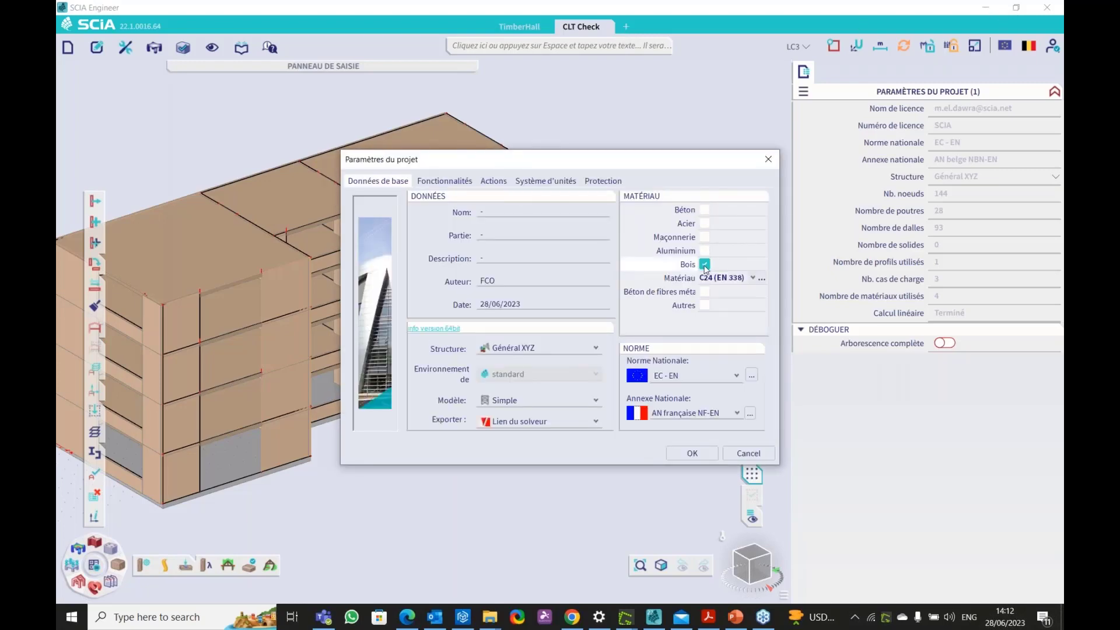
{"action": "left_click", "coordinate": [753, 279]}
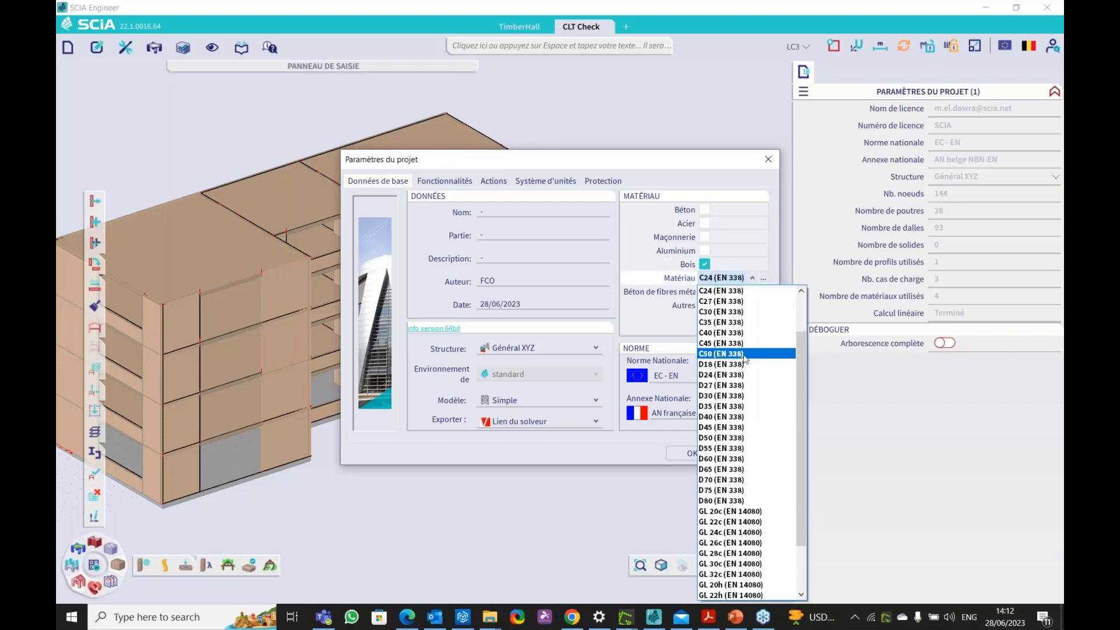
{"action": "scroll", "coordinate": [741, 466], "scroll_direction": "down", "scroll_amount": 4}
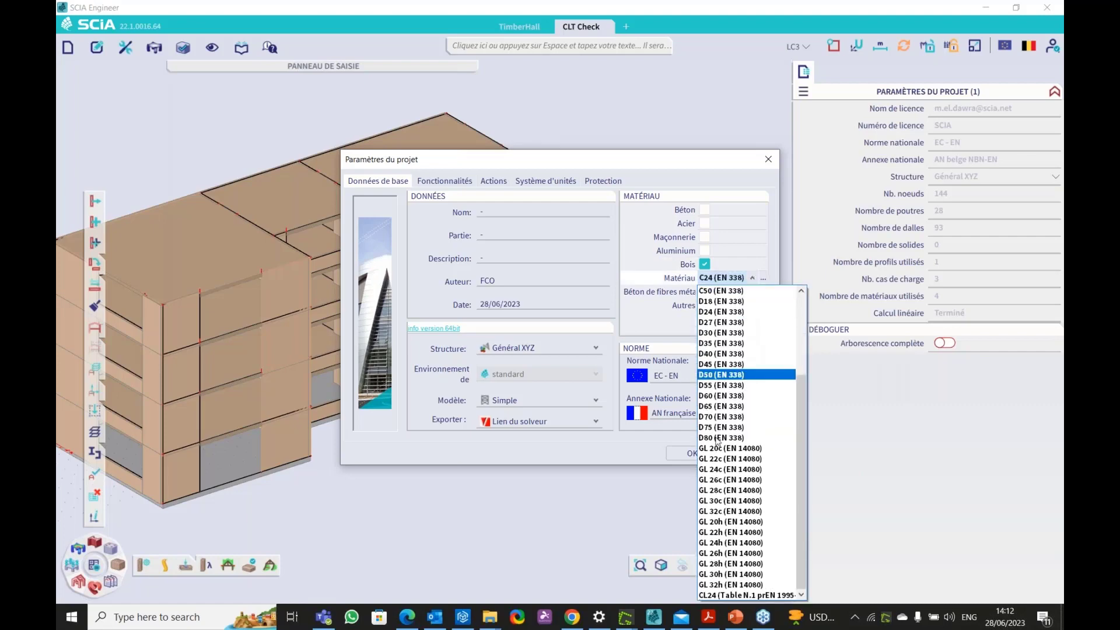
{"action": "left_click", "coordinate": [732, 595]}
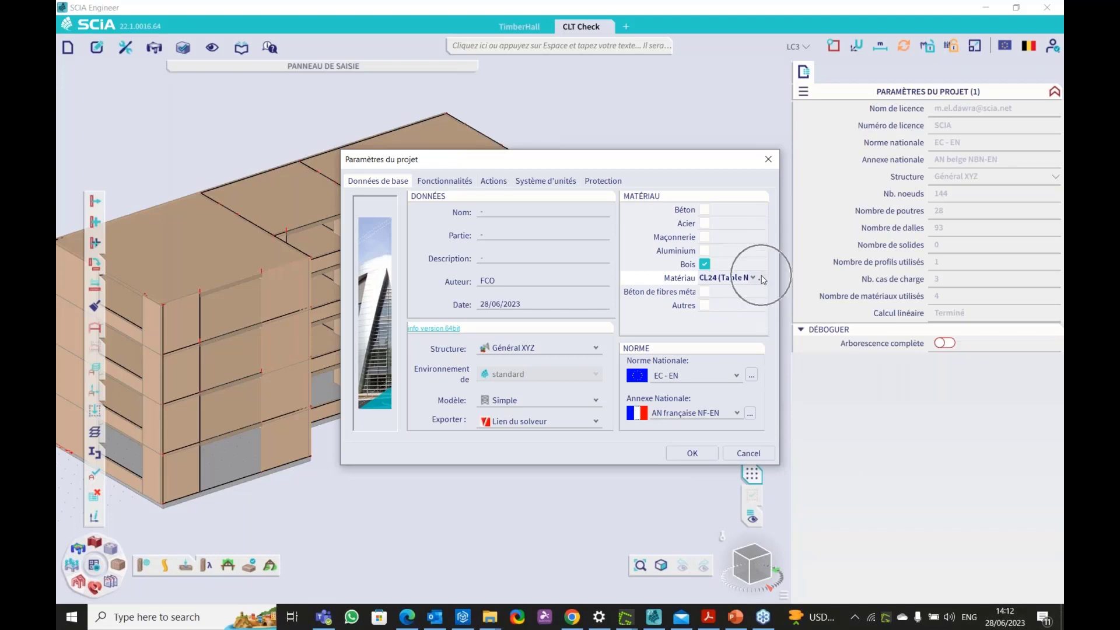
- Review the CL24 cross-laminated timber properties in the material library and confirm the project settings to create the project
{"action": "left_click", "coordinate": [762, 279]}
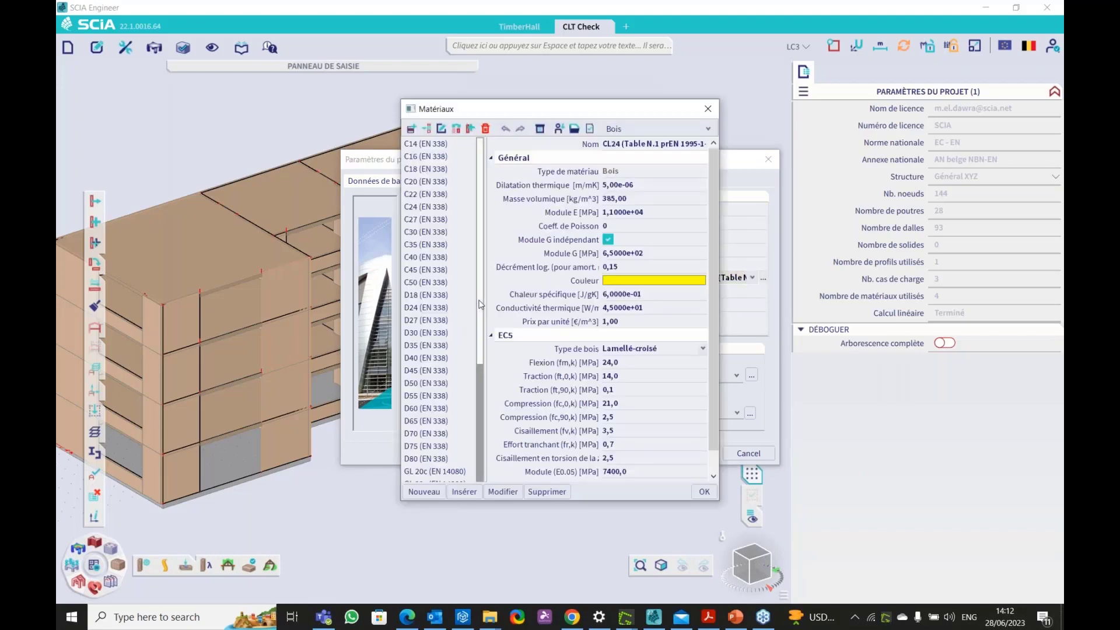
{"action": "scroll", "coordinate": [452, 471], "scroll_direction": "down", "scroll_amount": 3}
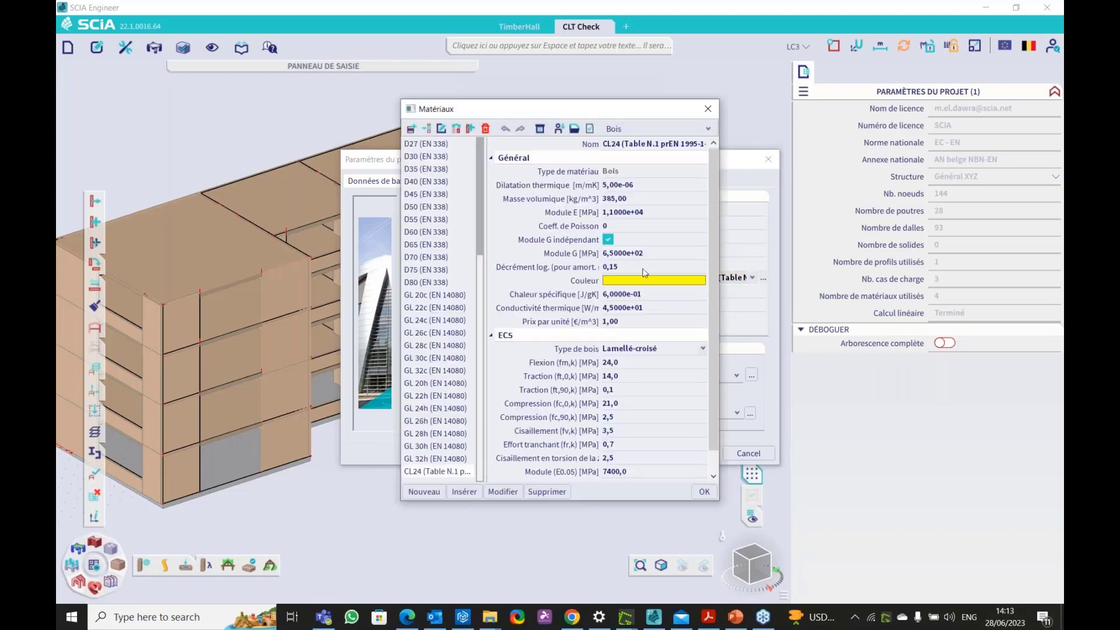
{"action": "scroll", "coordinate": [647, 309], "scroll_direction": "down", "scroll_amount": 1}
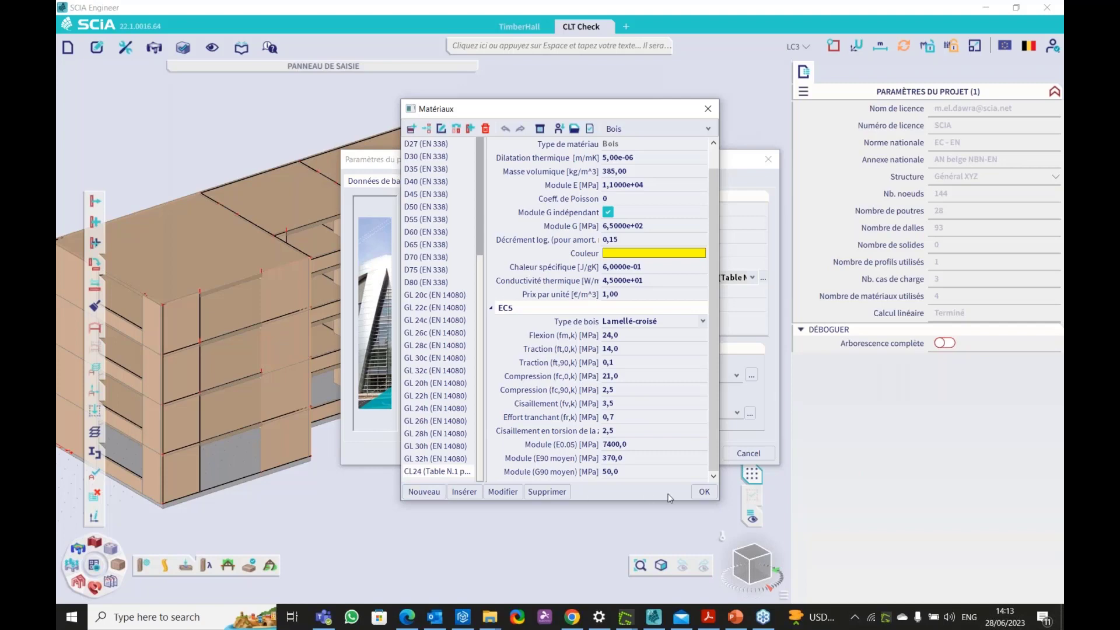
{"action": "left_click", "coordinate": [704, 491]}
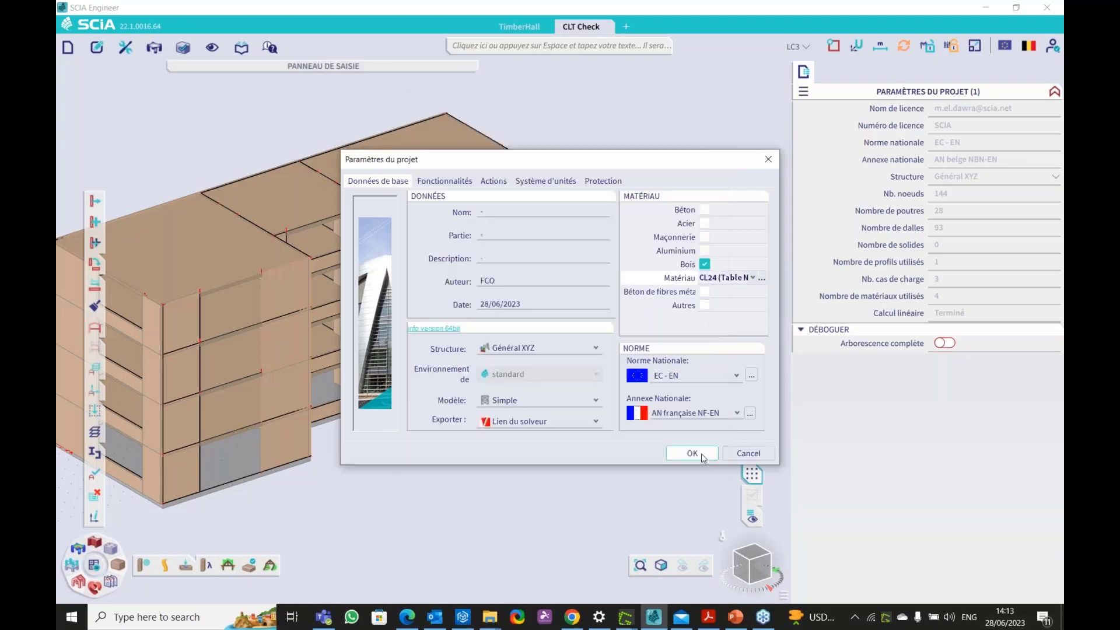
{"action": "left_click", "coordinate": [701, 453]}
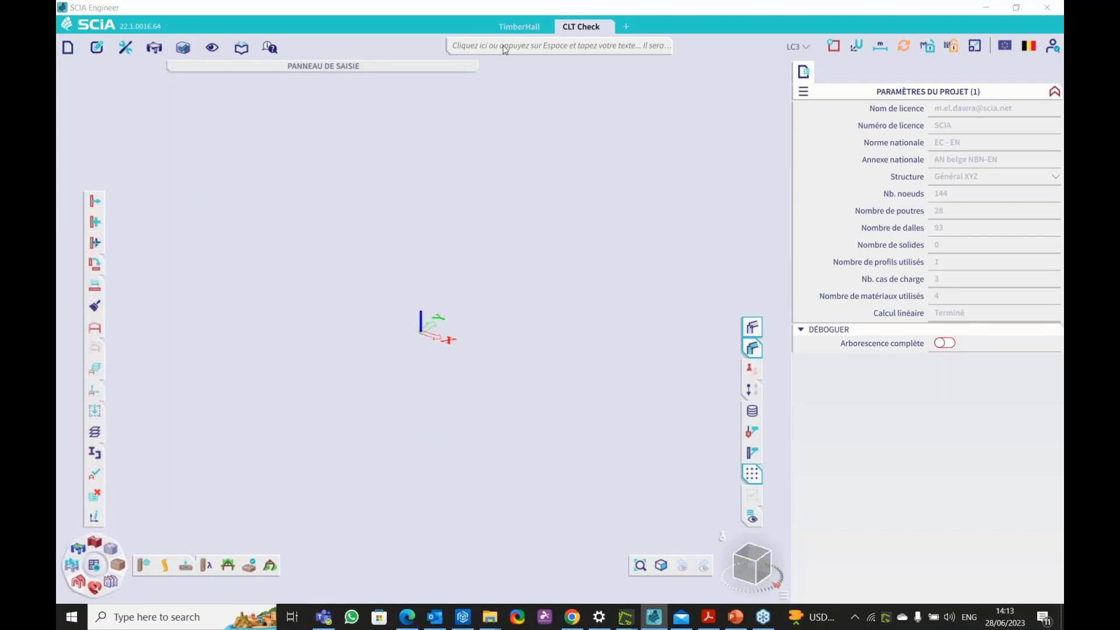
- Open the Orthotropie library and set the material of OT1 to CL24 (Table N.1 prEN 1995-1-1)
{"action": "key", "text": "space"}
{"action": "type", "text": "o"}
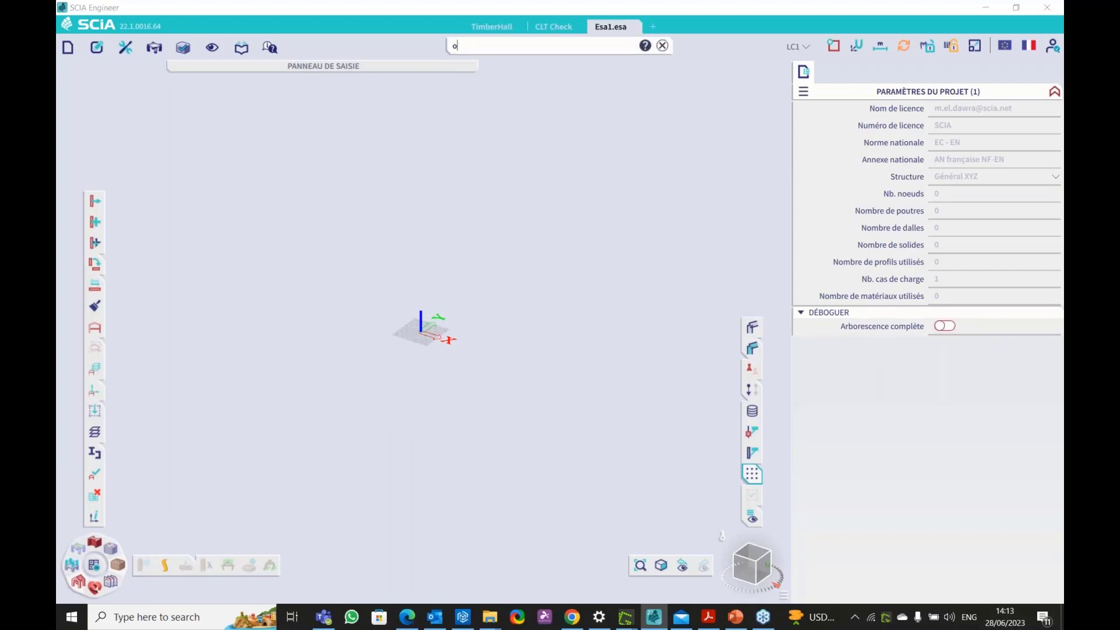
{"action": "type", "text": "rth"}
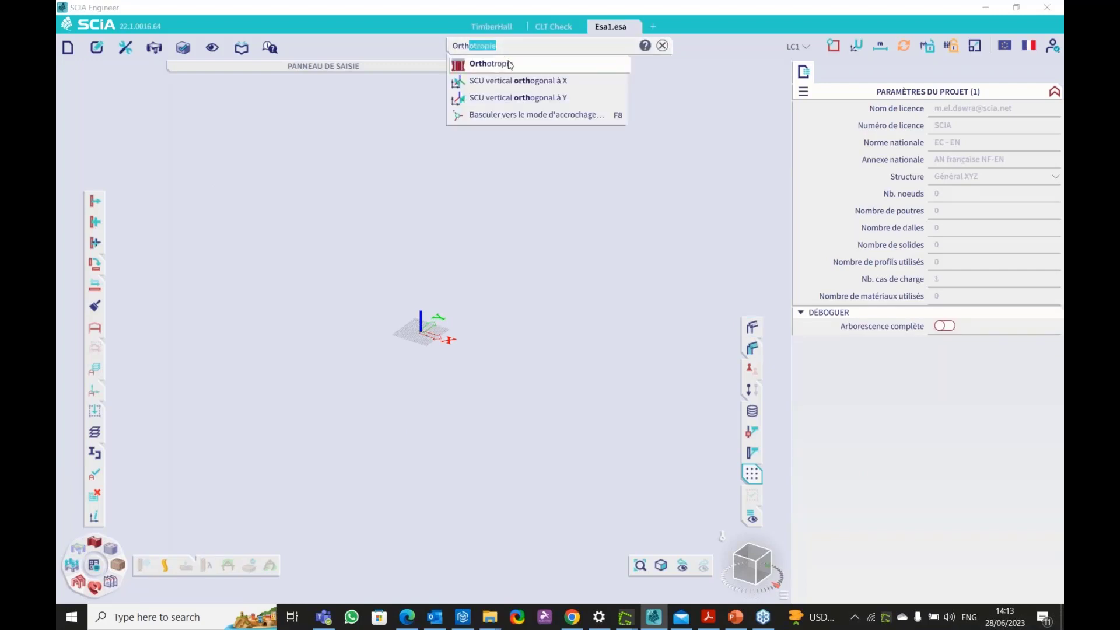
{"action": "key", "text": "Return"}
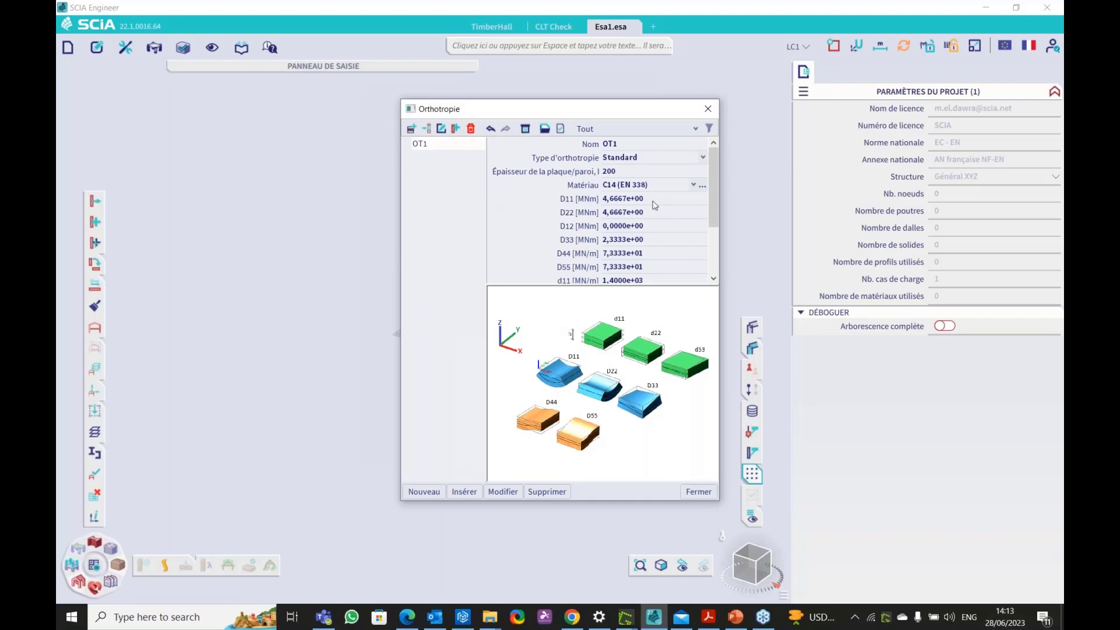
{"action": "left_click", "coordinate": [634, 186]}
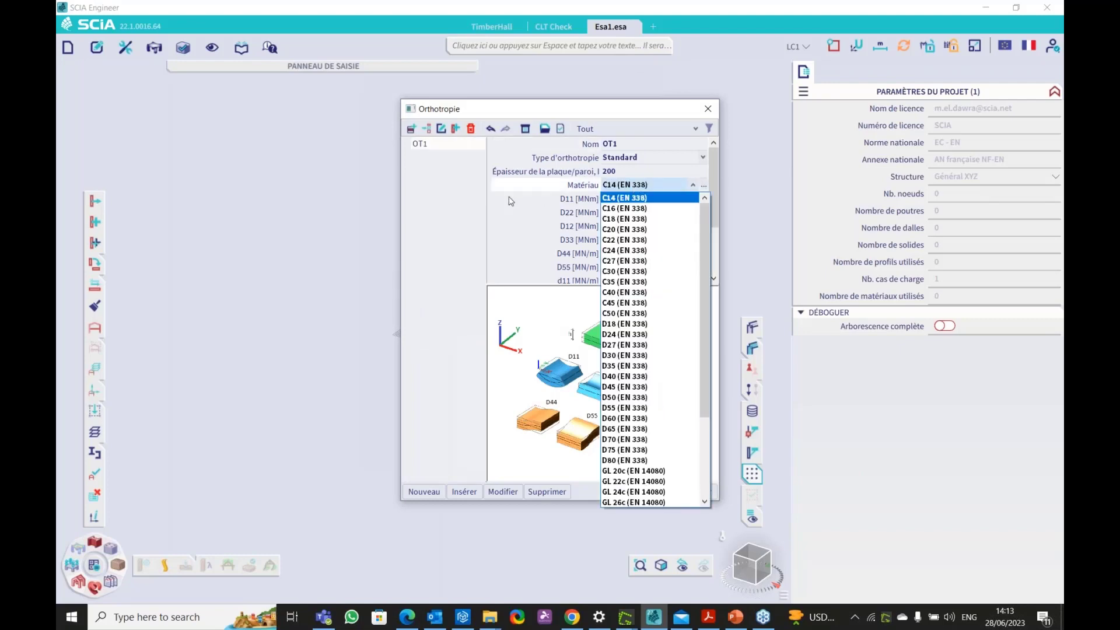
{"action": "left_click", "coordinate": [645, 196]}
{"action": "left_click", "coordinate": [646, 186]}
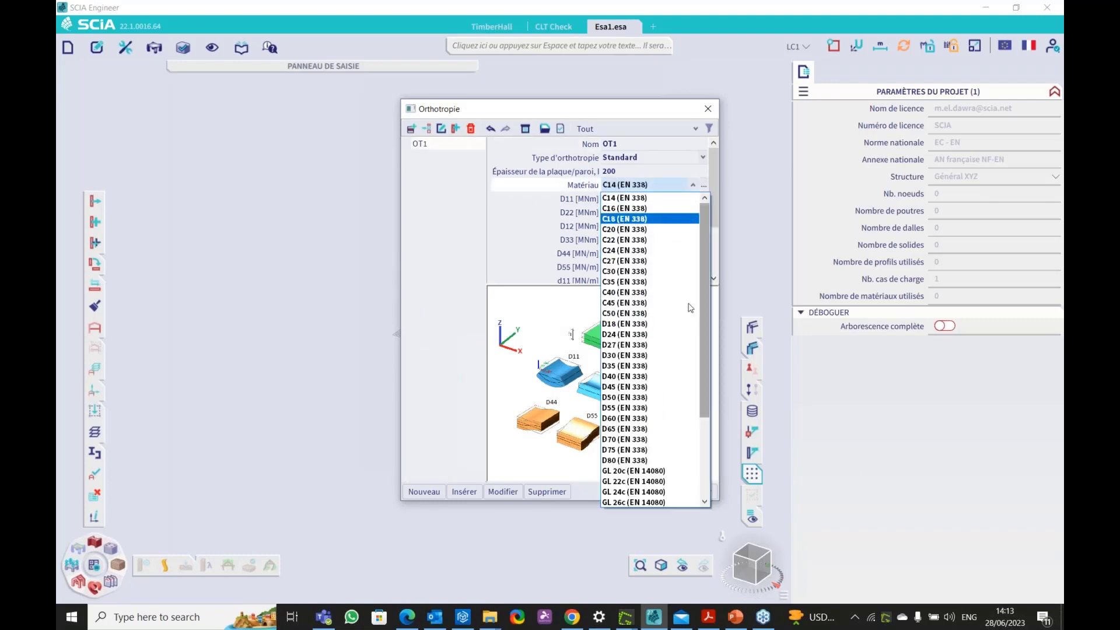
{"action": "left_click", "coordinate": [705, 461]}
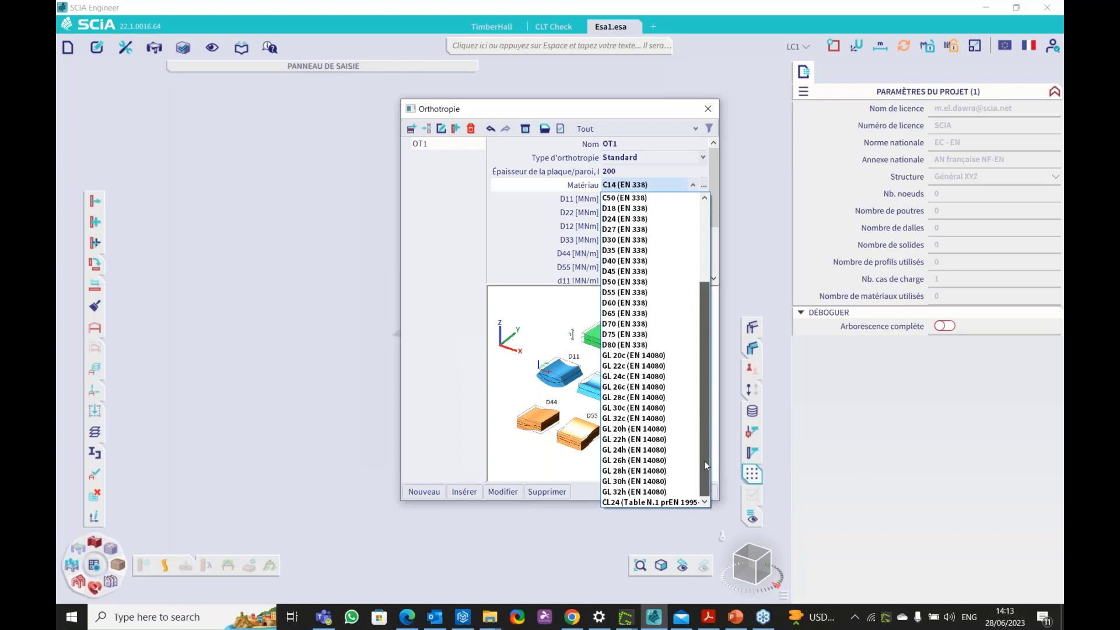
{"action": "left_click", "coordinate": [647, 503]}
{"action": "scroll", "coordinate": [640, 221], "scroll_direction": "down", "scroll_amount": 2}
{"action": "scroll", "coordinate": [639, 220], "scroll_direction": "up", "scroll_amount": 3}
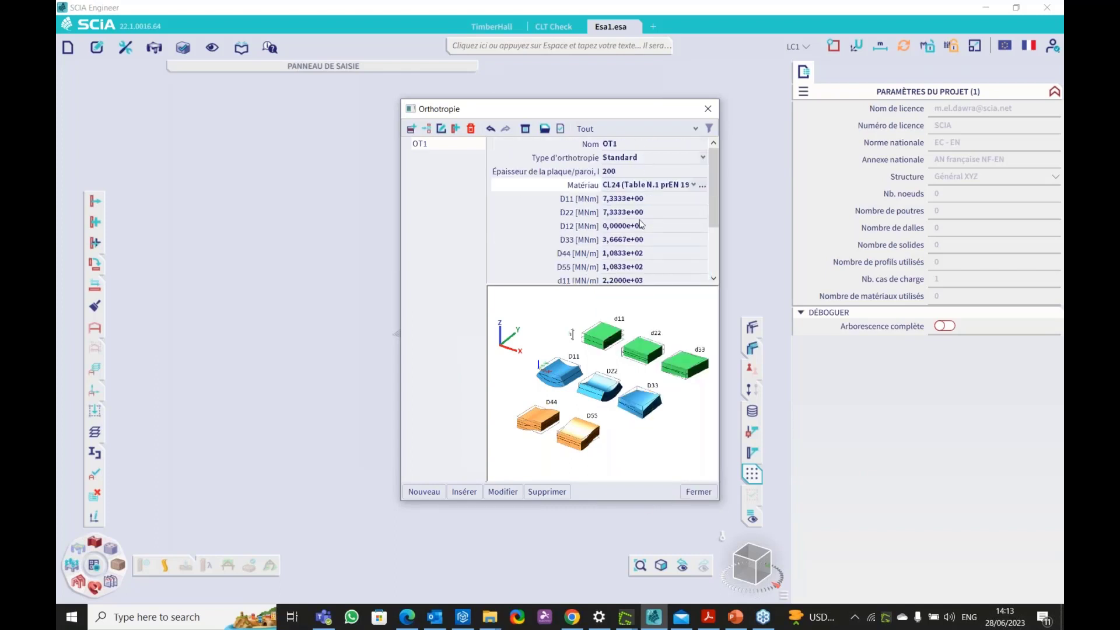
- Set the orthotropy type to Bois lamellé-croisé and enlarge the Orthotropie dialog to show its parameters
{"action": "left_click", "coordinate": [619, 158]}
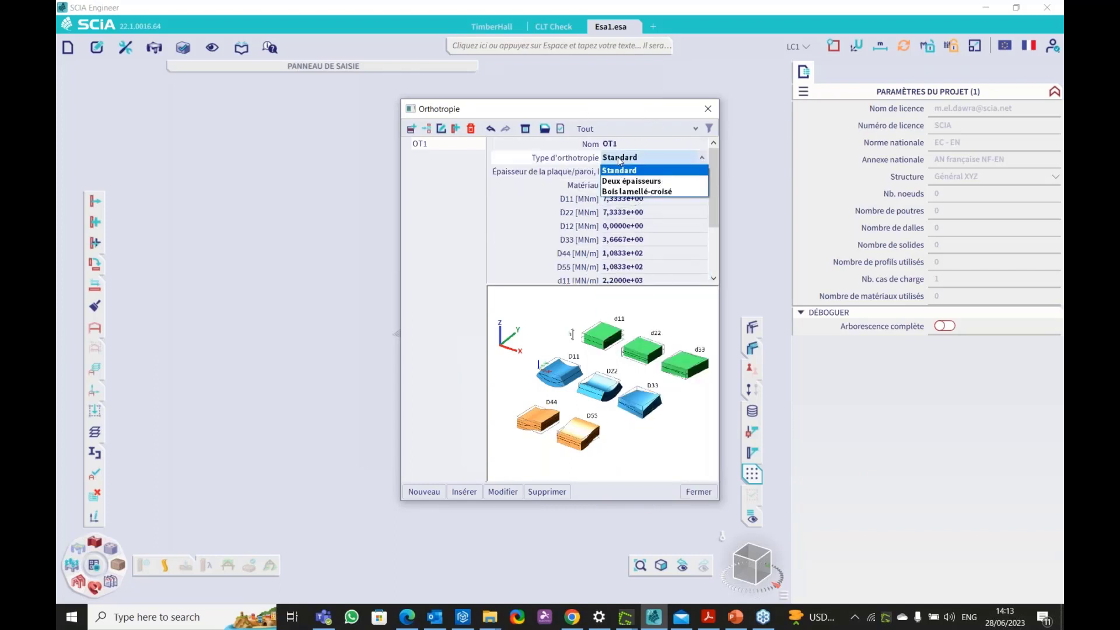
{"action": "left_click", "coordinate": [624, 192]}
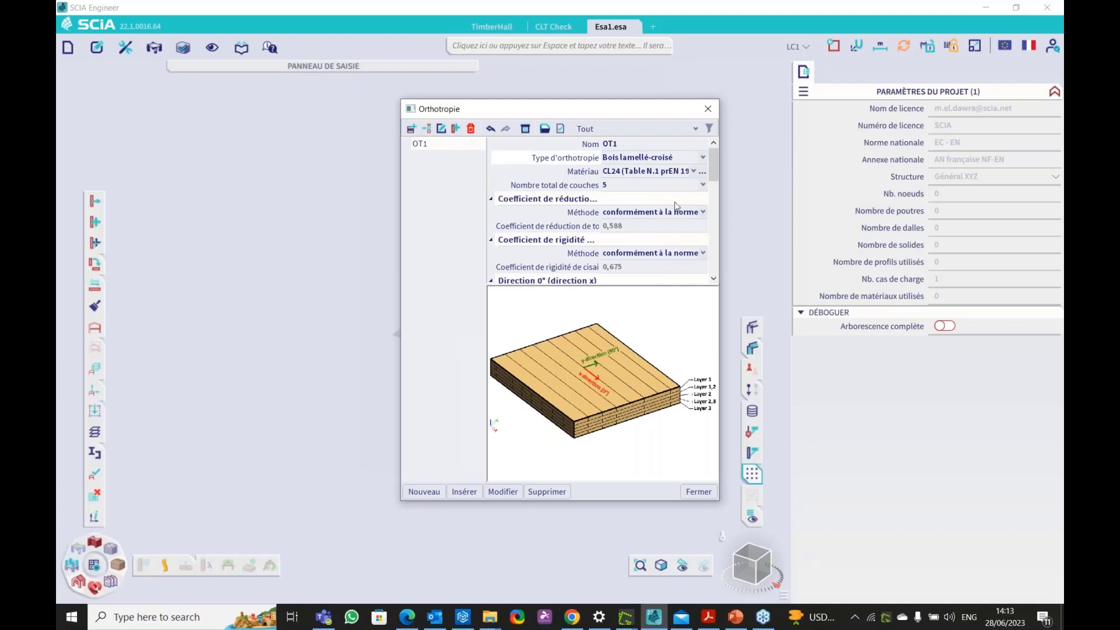
{"action": "left_click_drag", "start_coordinate": [722, 205], "coordinate": [926, 204]}
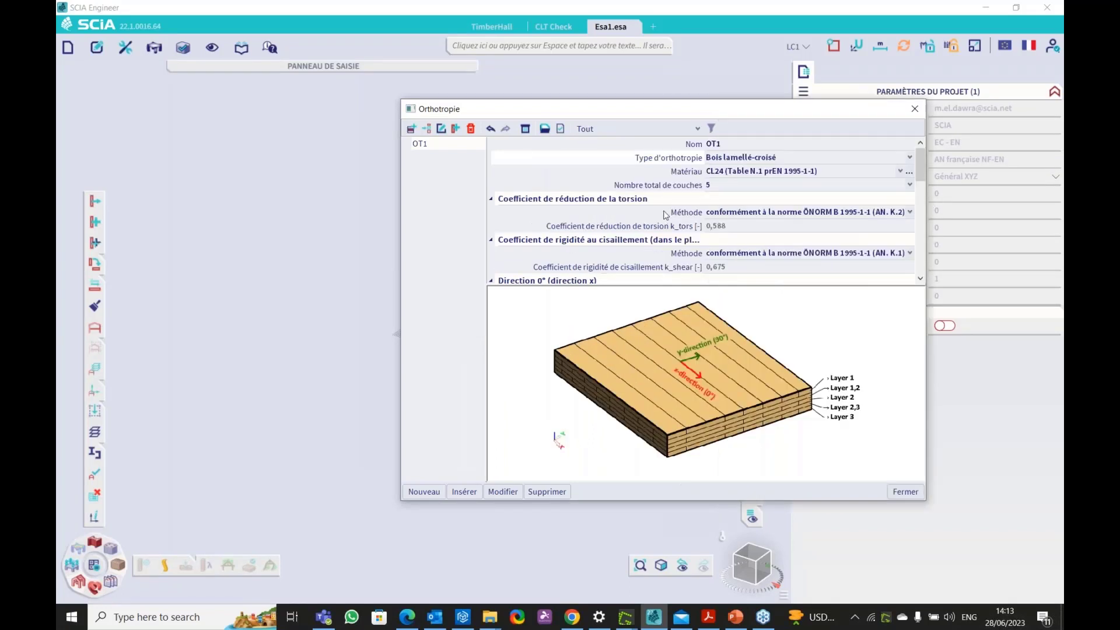
{"action": "left_click_drag", "start_coordinate": [632, 115], "coordinate": [508, 104]}
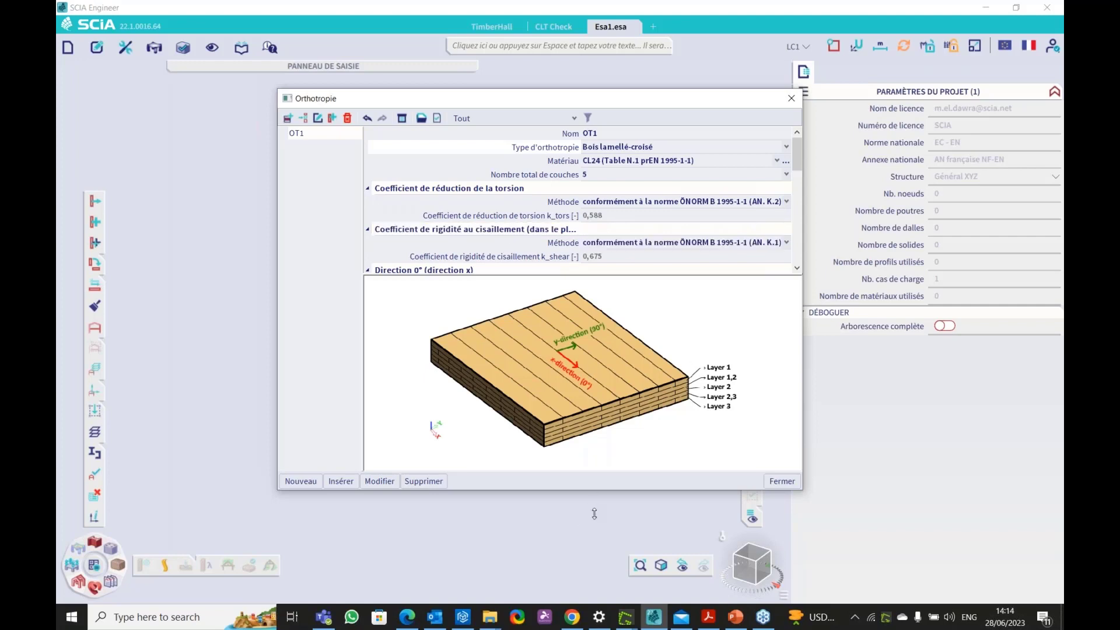
{"action": "left_click_drag", "start_coordinate": [592, 490], "coordinate": [593, 604]}
- Examine the orthotropy's torsion and shear coefficients, lamella widths, layer thicknesses and shear correction methods in both directions
{"action": "scroll", "coordinate": [756, 168], "scroll_direction": "down", "scroll_amount": 1}
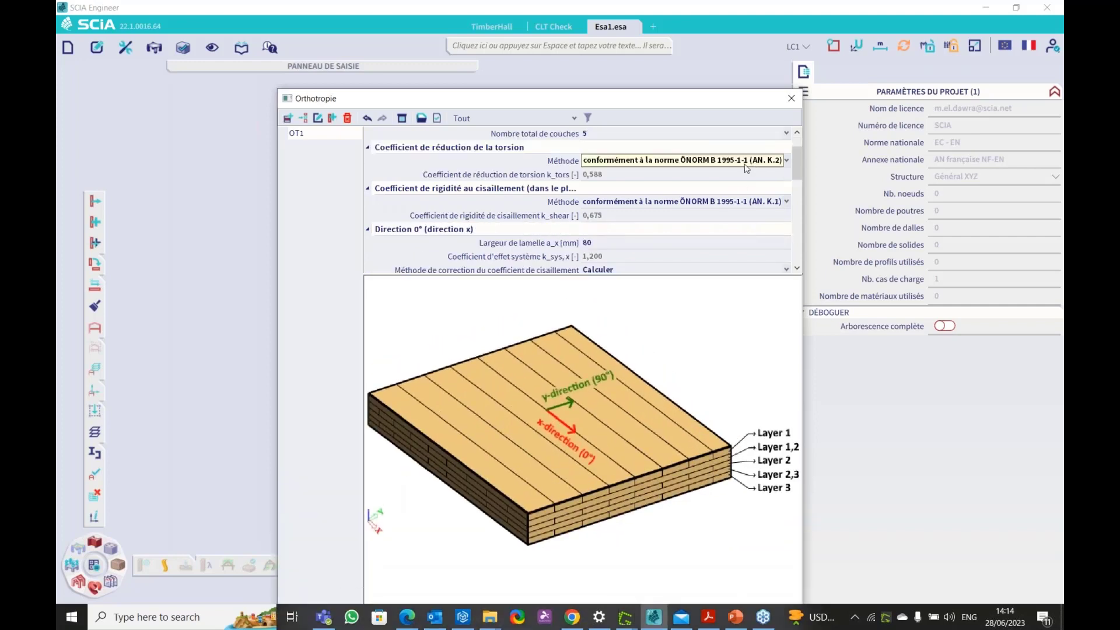
{"action": "scroll", "coordinate": [674, 184], "scroll_direction": "down", "scroll_amount": 1}
{"action": "scroll", "coordinate": [664, 186], "scroll_direction": "down", "scroll_amount": 2}
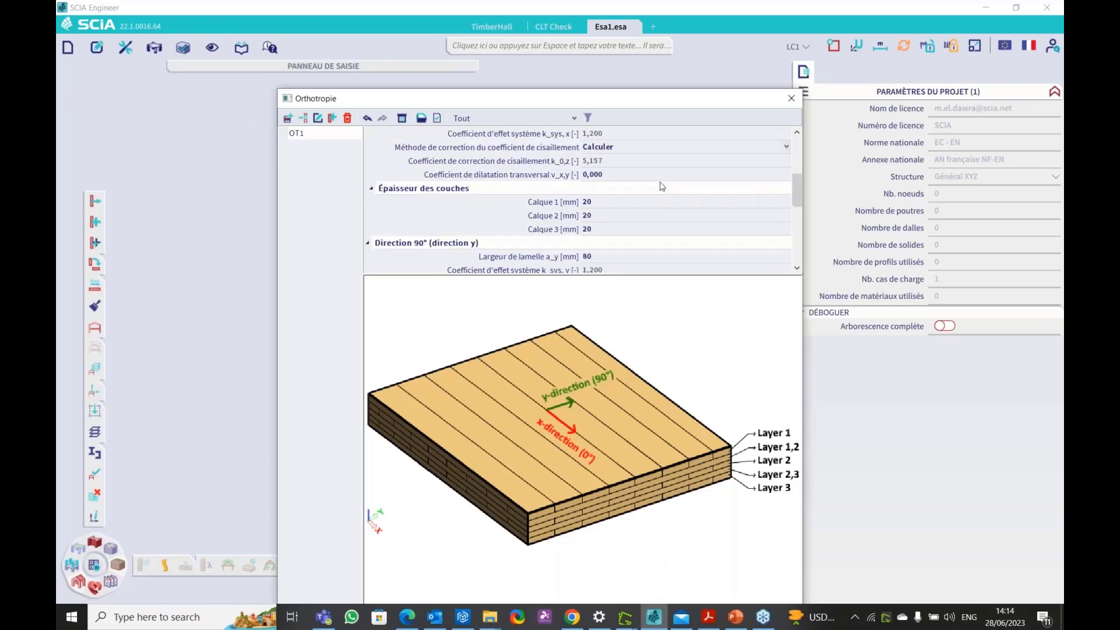
{"action": "scroll", "coordinate": [662, 186], "scroll_direction": "down", "scroll_amount": 3}
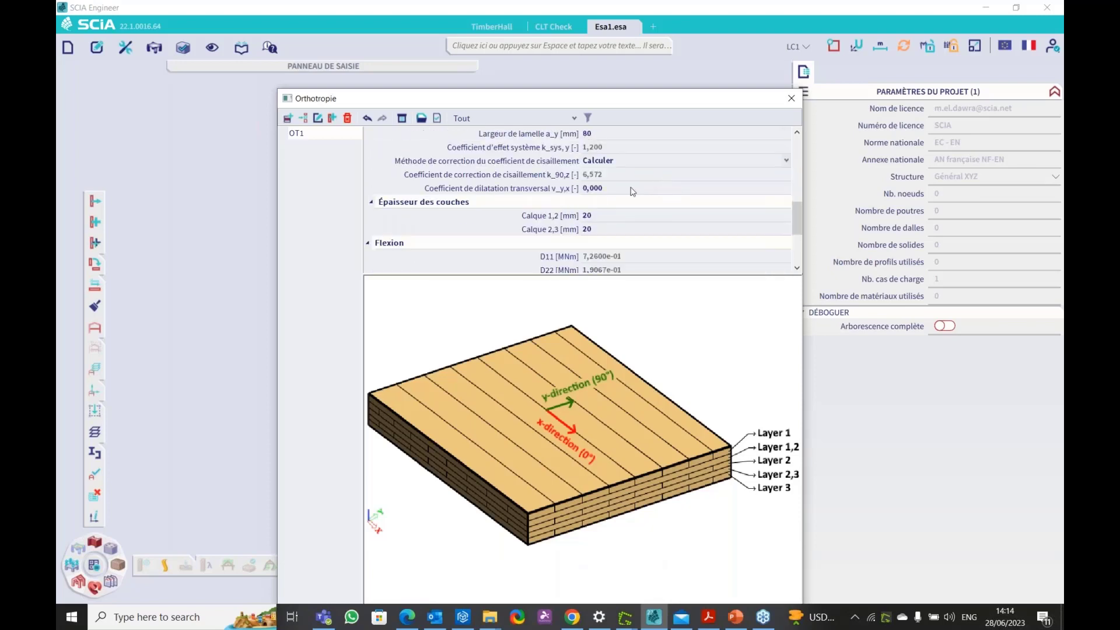
{"action": "scroll", "coordinate": [633, 191], "scroll_direction": "down", "scroll_amount": 3}
{"action": "scroll", "coordinate": [633, 191], "scroll_direction": "up", "scroll_amount": 5}
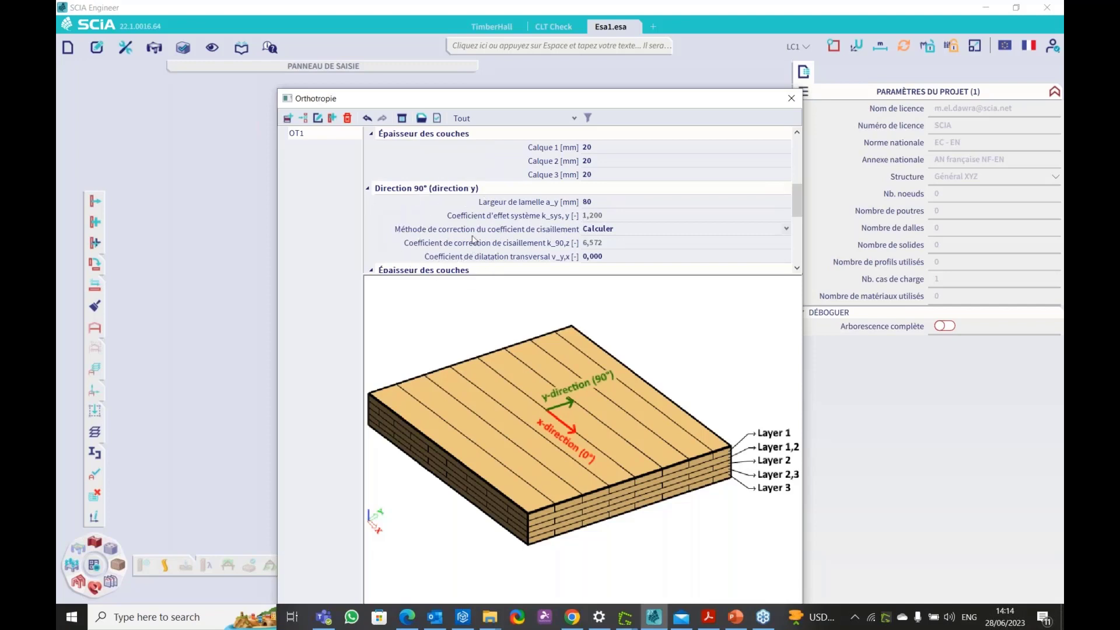
{"action": "left_click", "coordinate": [619, 232]}
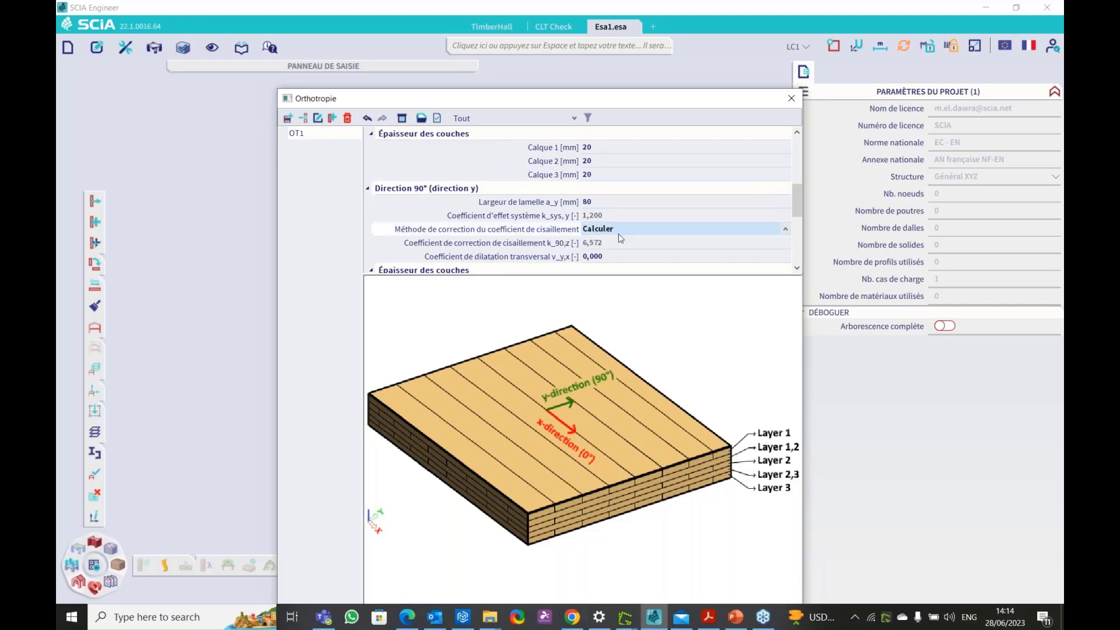
{"action": "left_click", "coordinate": [618, 231]}
{"action": "scroll", "coordinate": [627, 239], "scroll_direction": "up", "scroll_amount": 1}
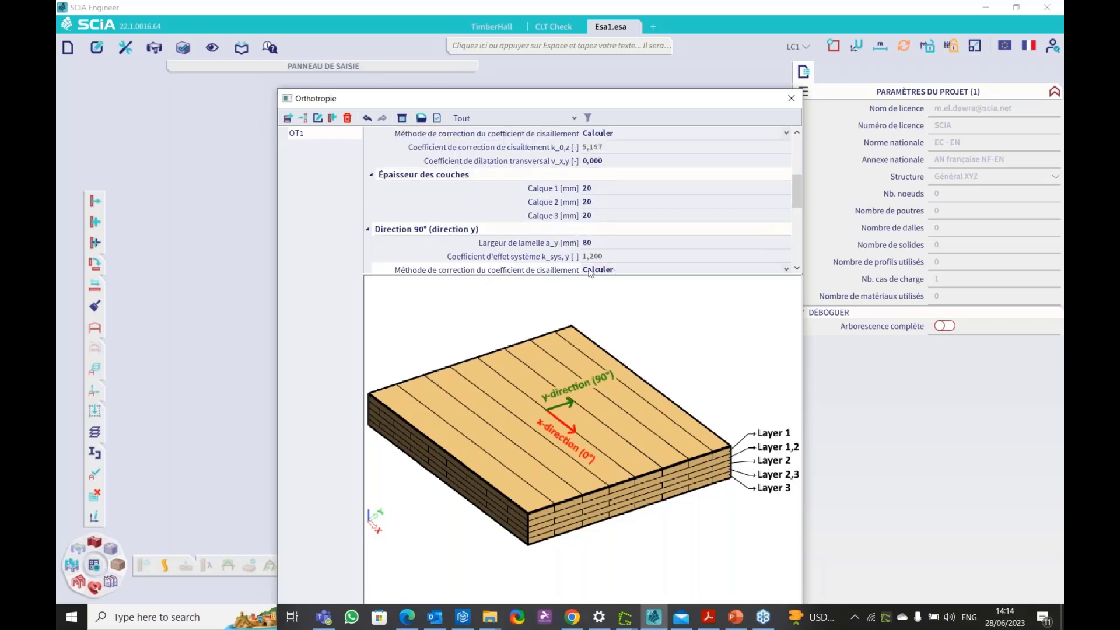
{"action": "scroll", "coordinate": [590, 273], "scroll_direction": "up", "scroll_amount": 1}
{"action": "scroll", "coordinate": [590, 272], "scroll_direction": "up", "scroll_amount": 3}
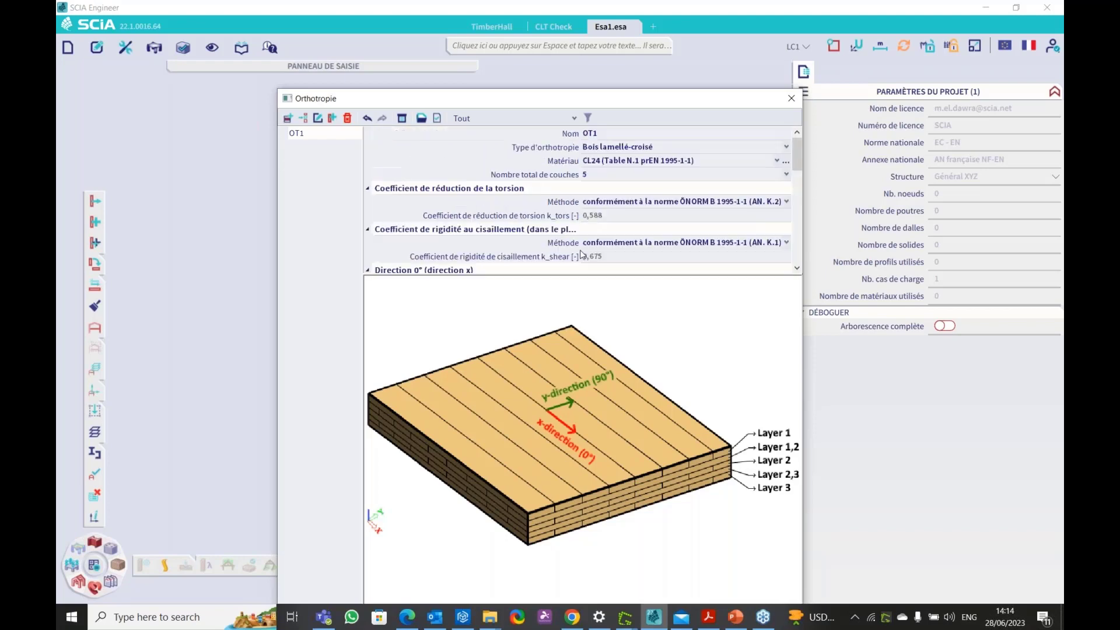
- Set the orthotropy's total number of layers to 7, rename it clt and close the library
{"action": "left_click", "coordinate": [587, 182]}
{"action": "left_click", "coordinate": [588, 182]}
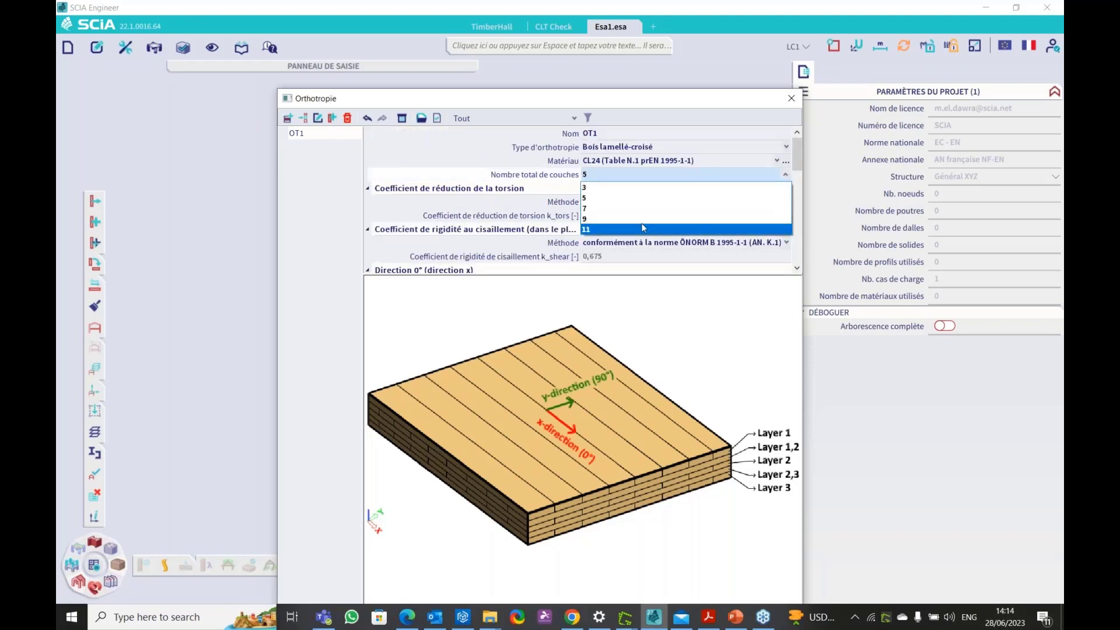
{"action": "left_click", "coordinate": [618, 209]}
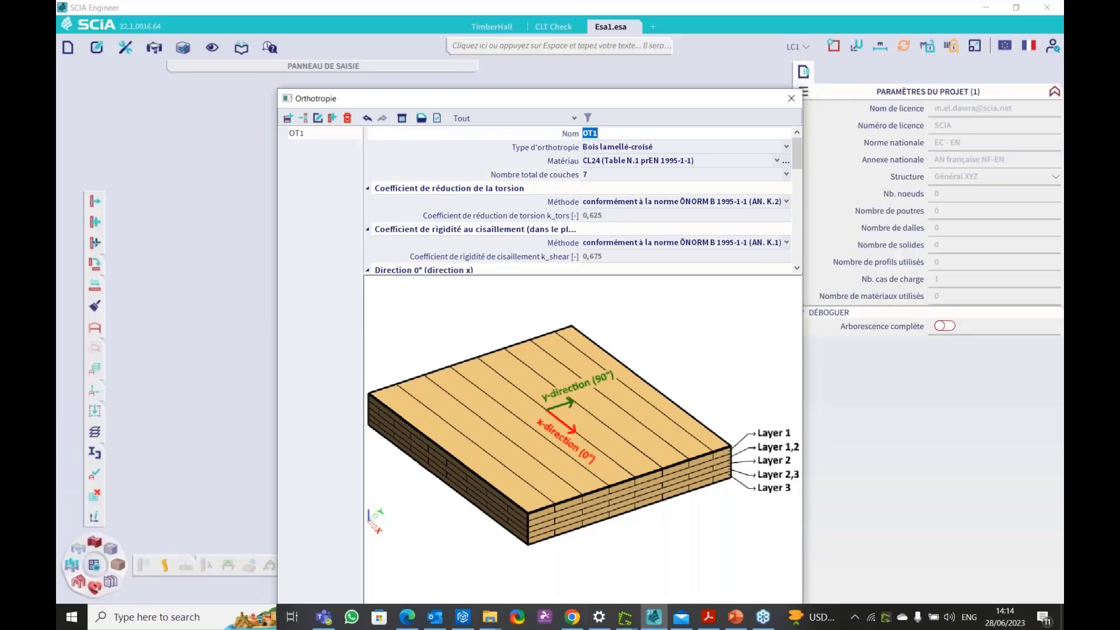
{"action": "type", "text": "clt"}
{"action": "key", "text": "Return"}
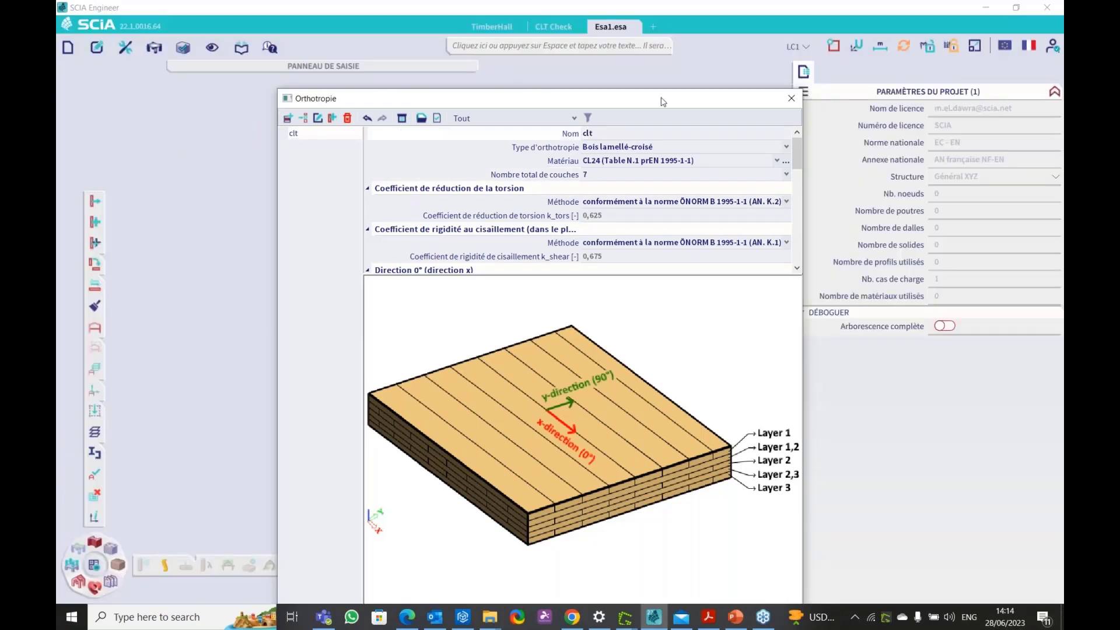
{"action": "left_click_drag", "start_coordinate": [662, 100], "coordinate": [634, 2]}
{"action": "left_click", "coordinate": [755, 530]}
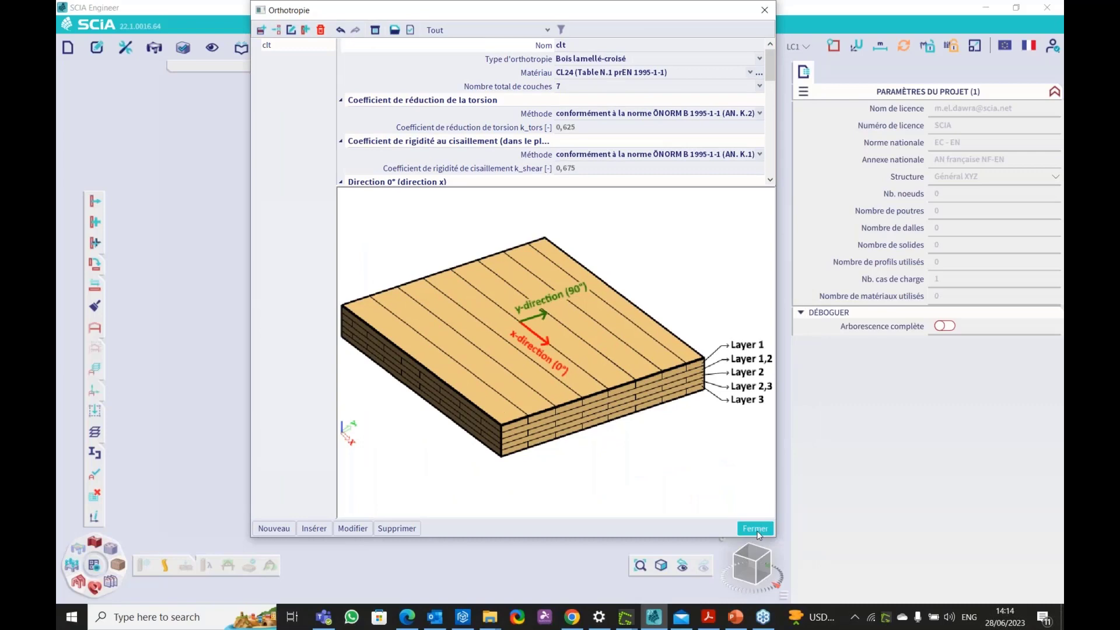
- Start a new plate D1 with the Orthotrope finite-element model and the clt orthotropy
{"action": "left_click", "coordinate": [497, 46]}
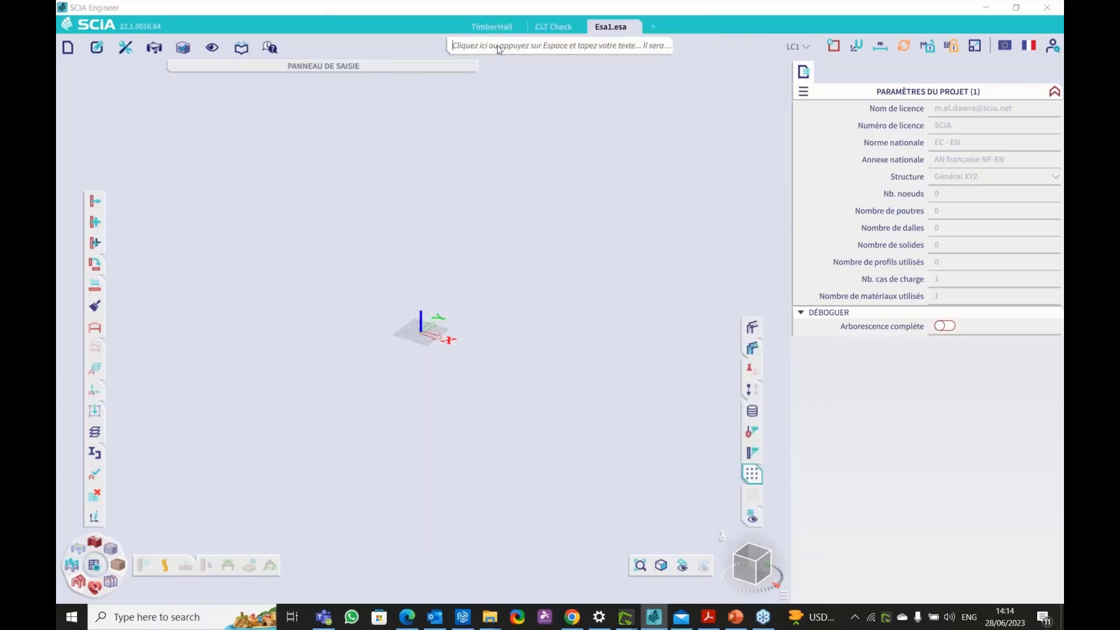
{"action": "type", "text": "plaqu"}
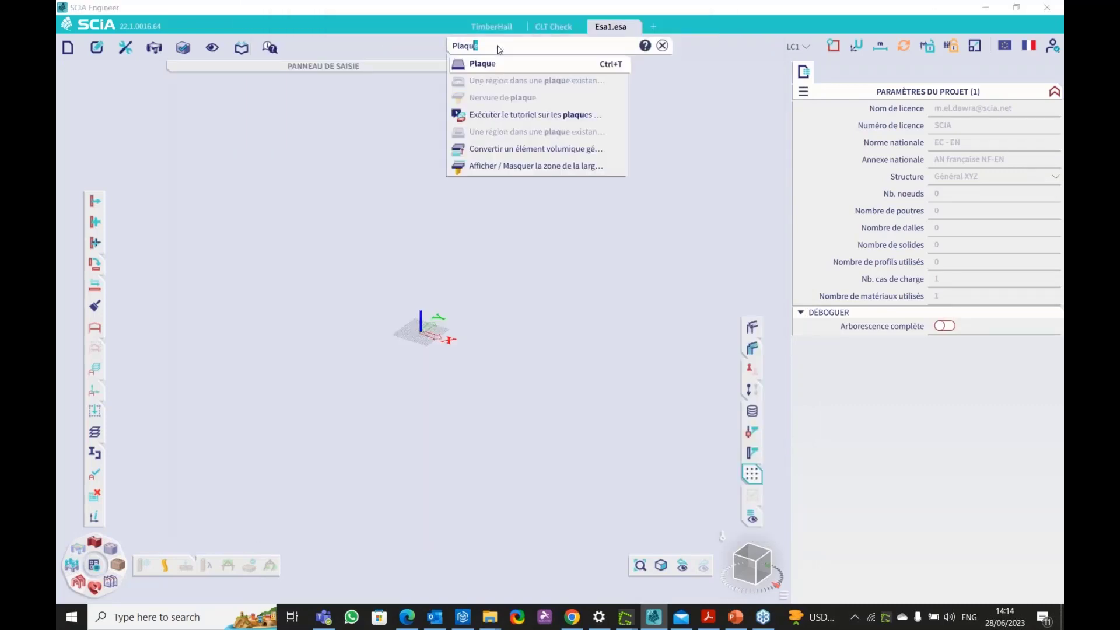
{"action": "left_click", "coordinate": [494, 65]}
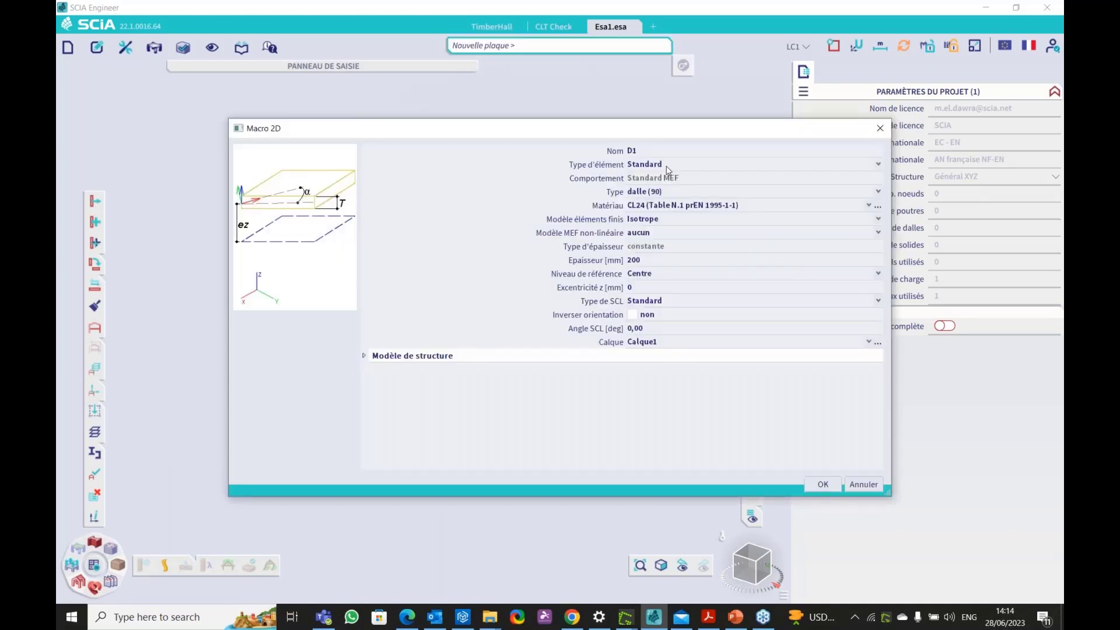
{"action": "left_click", "coordinate": [666, 165]}
{"action": "left_click", "coordinate": [667, 166]}
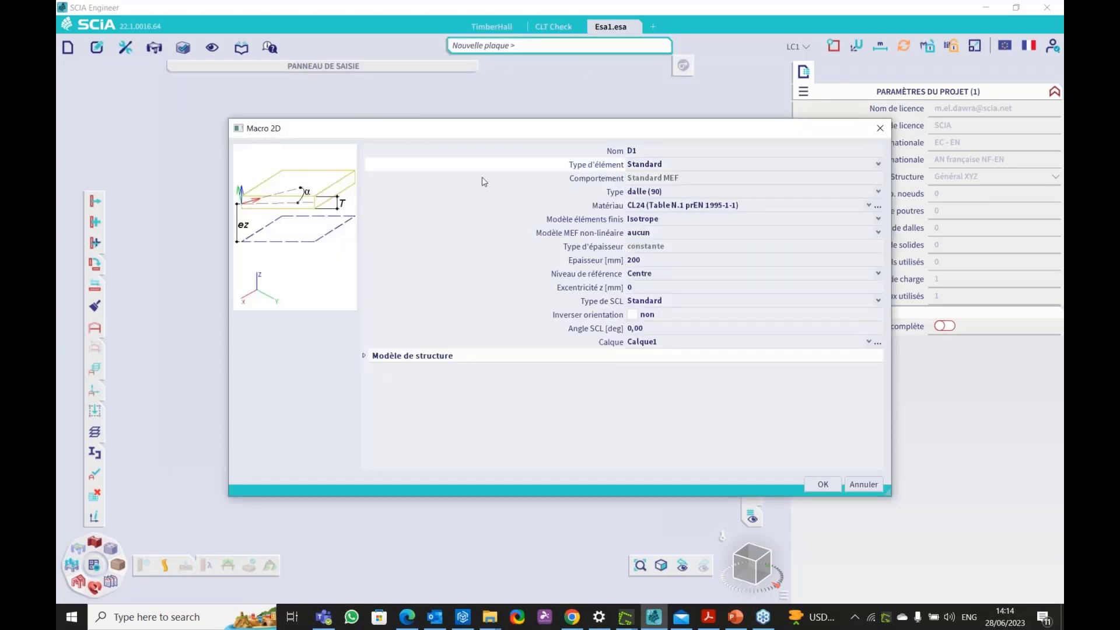
{"action": "left_click", "coordinate": [652, 220]}
{"action": "left_click", "coordinate": [652, 243]}
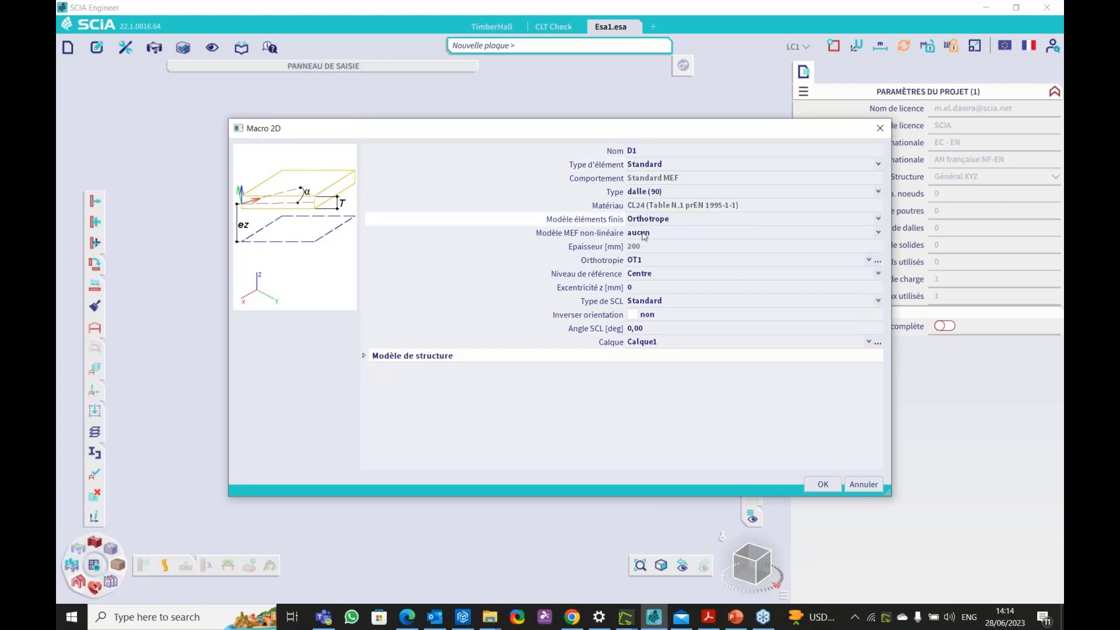
{"action": "left_click", "coordinate": [647, 261]}
{"action": "left_click", "coordinate": [642, 281]}
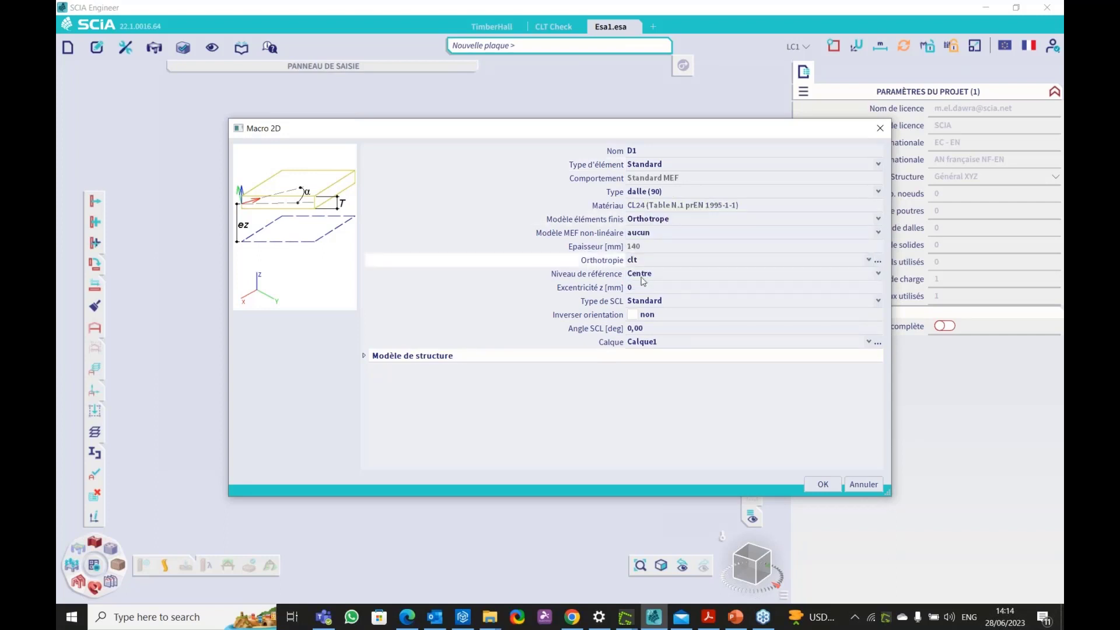
{"action": "left_click_drag", "start_coordinate": [568, 126], "coordinate": [491, 113]}
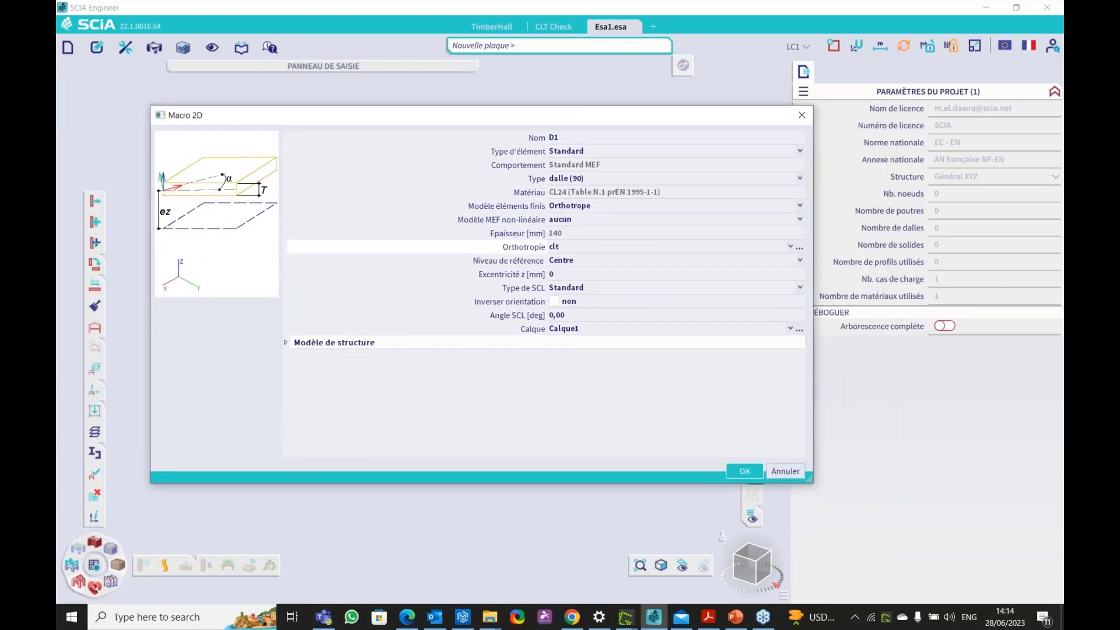
{"action": "left_click", "coordinate": [745, 471]}
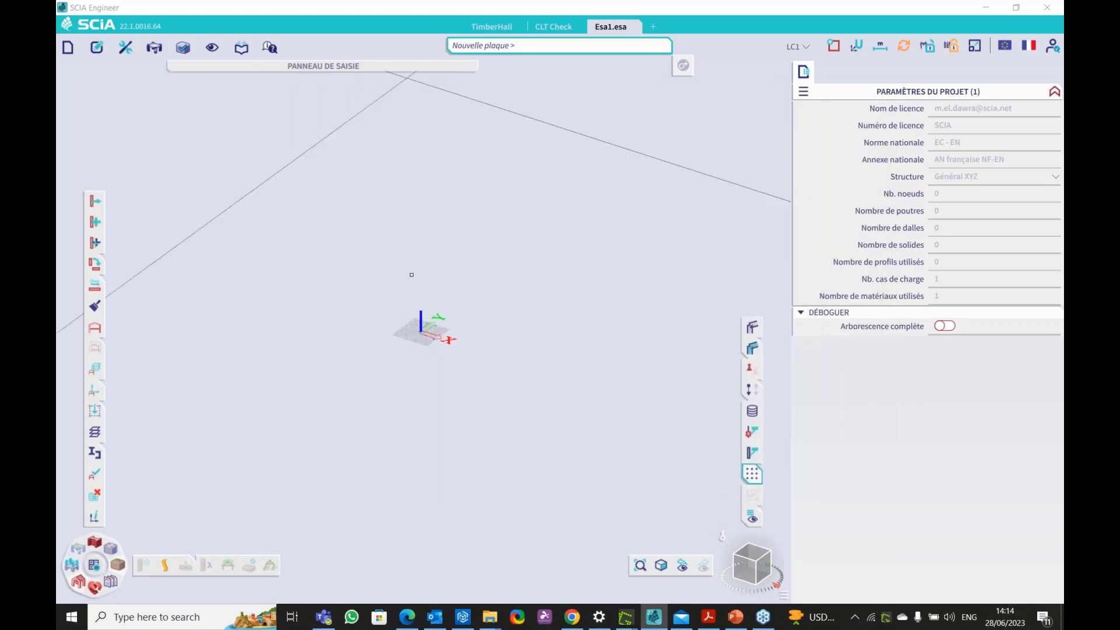
- Draw the plate as a rectangle with opposite corners at 0 0 and 5 5, and end the plate input
{"action": "left_click", "coordinate": [894, 4]}
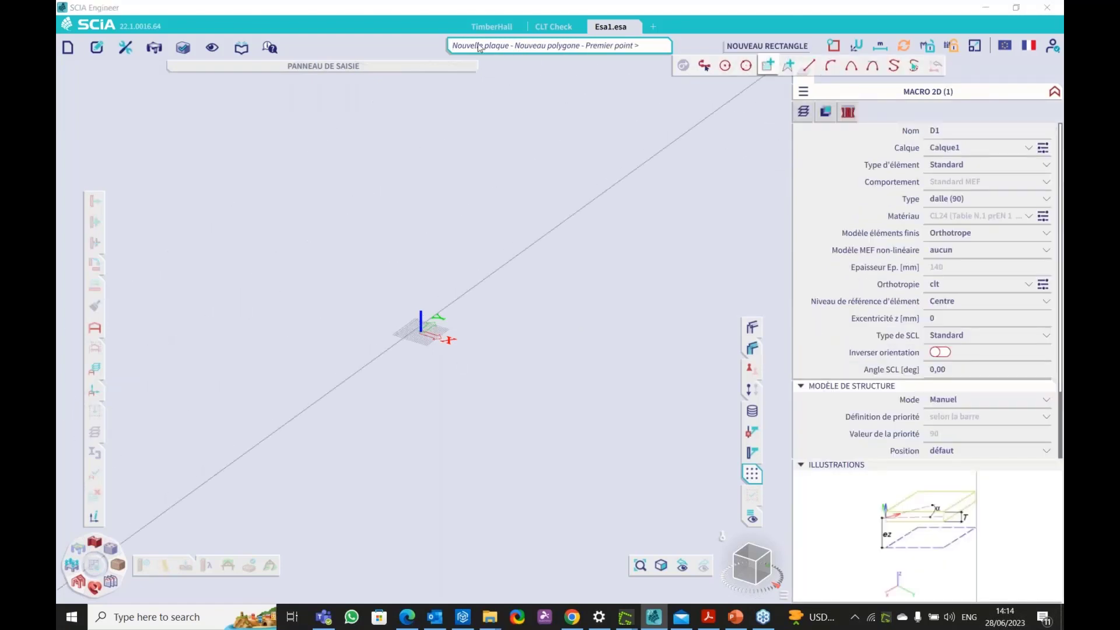
{"action": "type", "text": "à"}
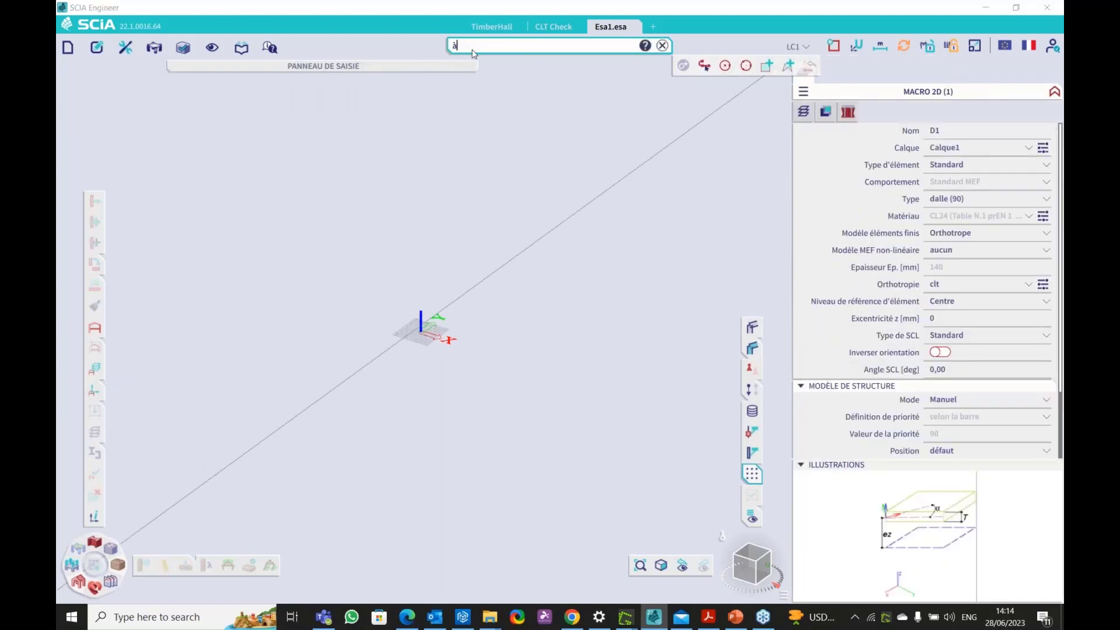
{"action": "type", "text": " à"}
{"action": "key", "text": "BackSpace"}
{"action": "key", "text": "BackSpace"}
{"action": "key", "text": "BackSpace"}
{"action": "key", "text": "Caps_Lock"}
{"action": "type", "text": "0 0"}
{"action": "key", "text": "Return"}
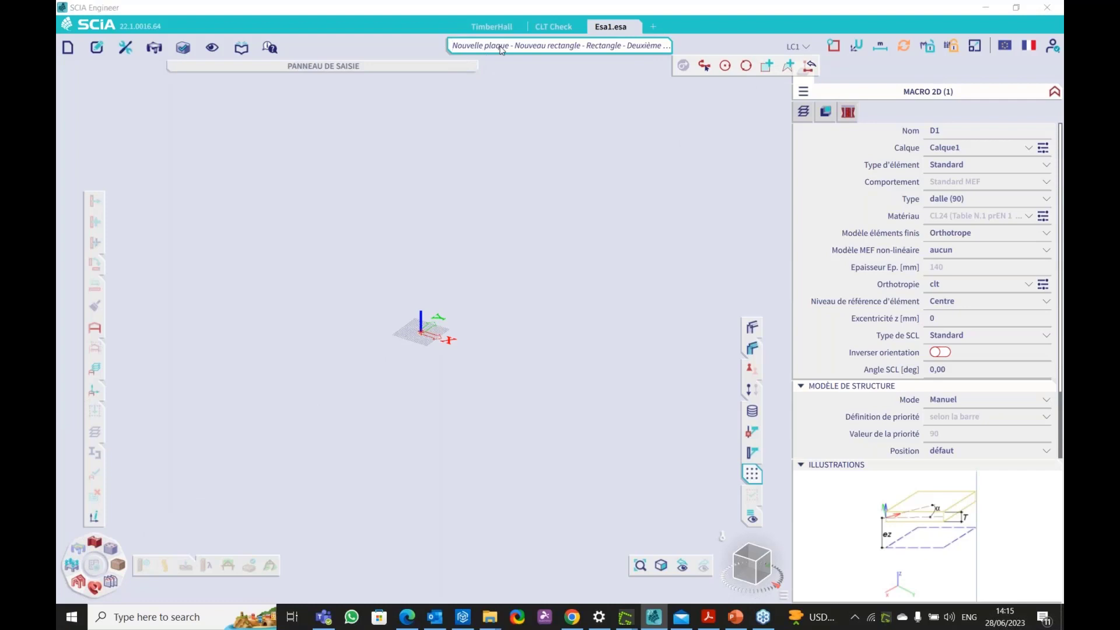
{"action": "type", "text": "5 5"}
{"action": "key", "text": "Return"}
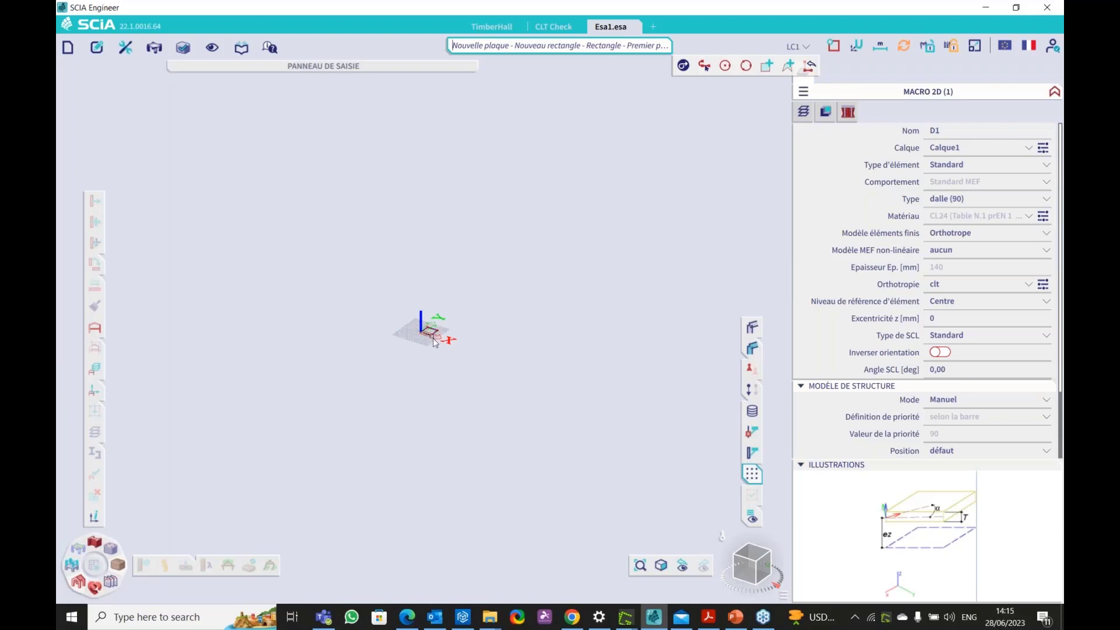
{"action": "scroll", "coordinate": [418, 334], "scroll_direction": "up", "scroll_amount": 5}
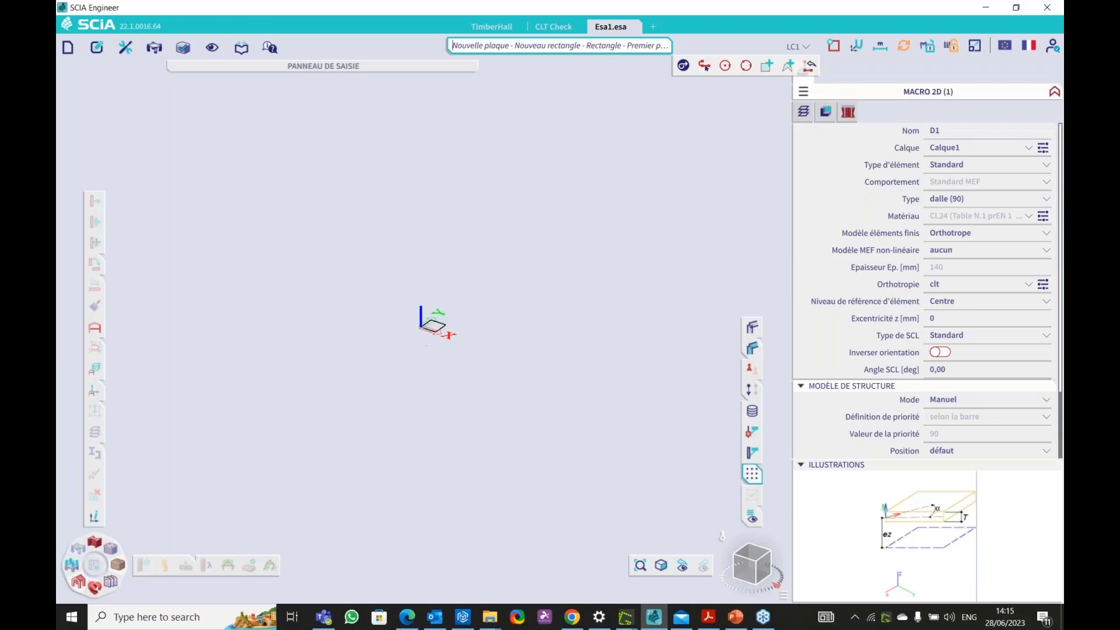
{"action": "key", "text": "Escape"}
- Add a new load case LC2 after the self-weight case and close the load case manager
{"action": "left_click", "coordinate": [796, 46]}
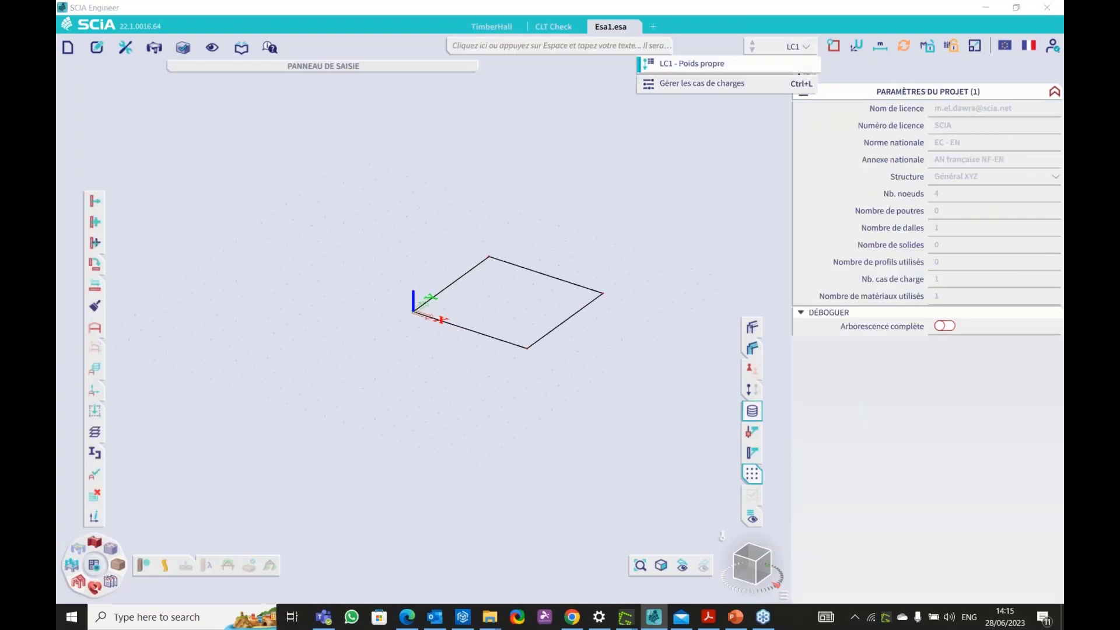
{"action": "left_click", "coordinate": [729, 85]}
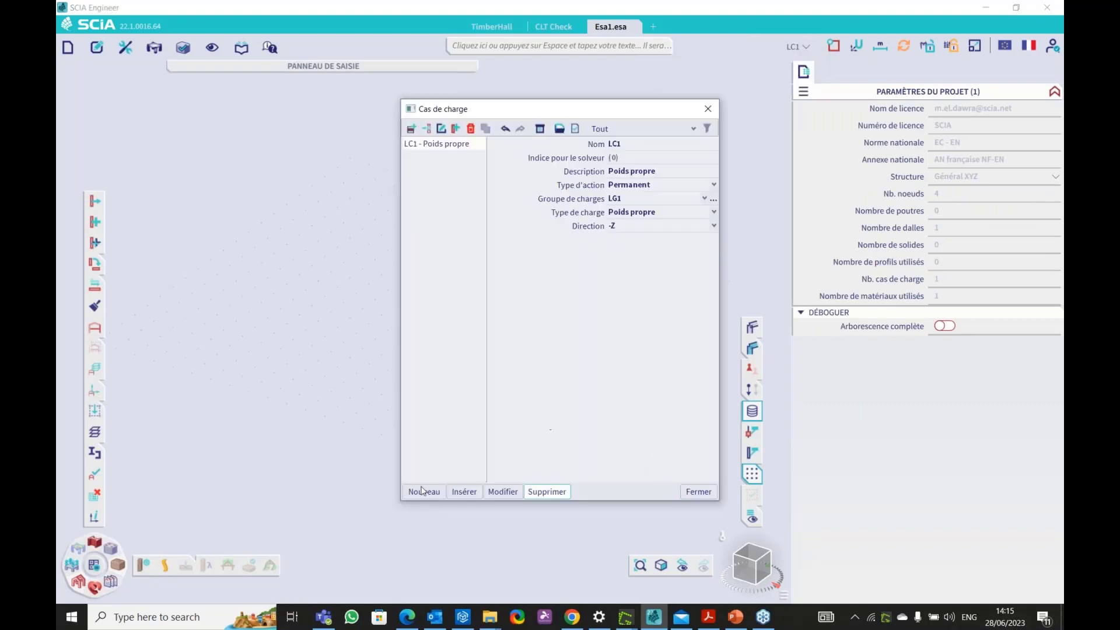
{"action": "left_click", "coordinate": [407, 492]}
{"action": "left_click", "coordinate": [698, 491]}
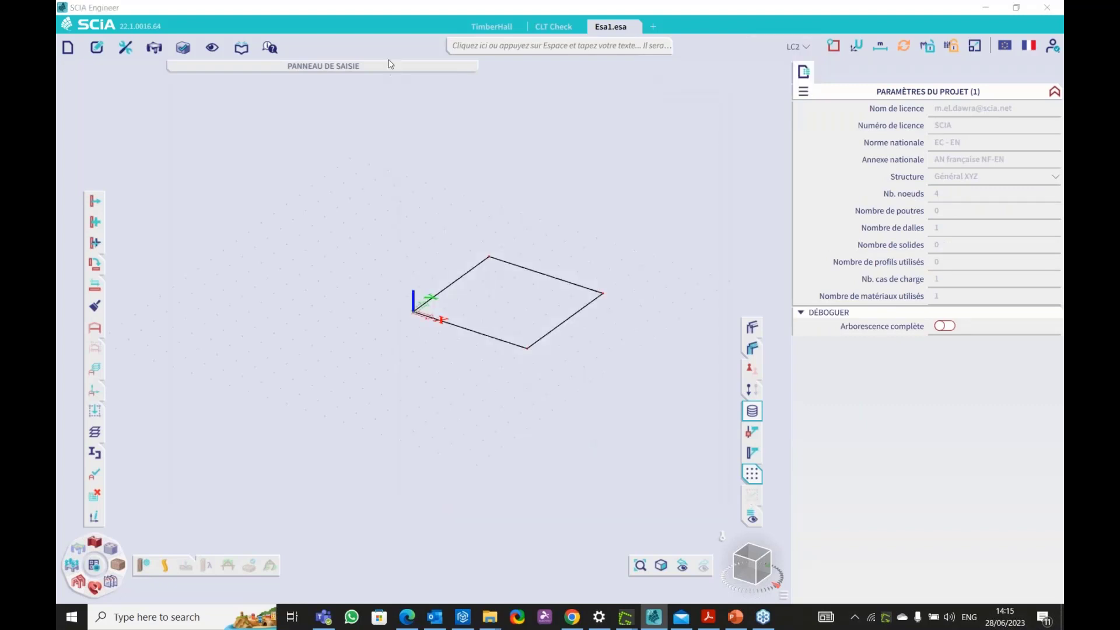
- Apply a surface load of -3 kN/m² in the Z direction to the plate under LC2
{"action": "left_click", "coordinate": [368, 71]}
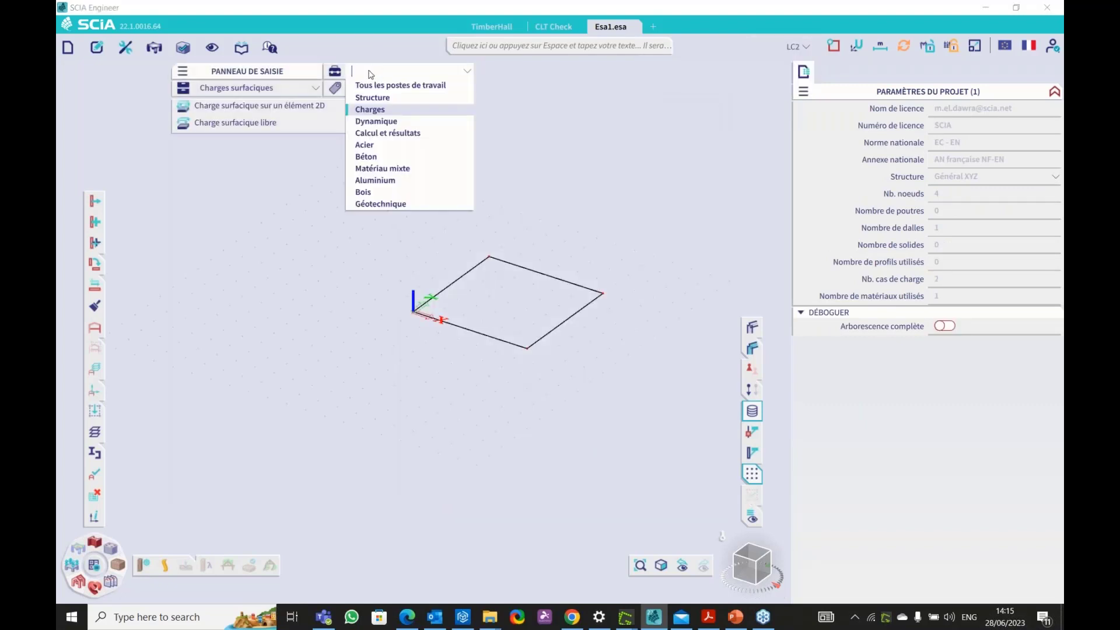
{"action": "left_click", "coordinate": [257, 102]}
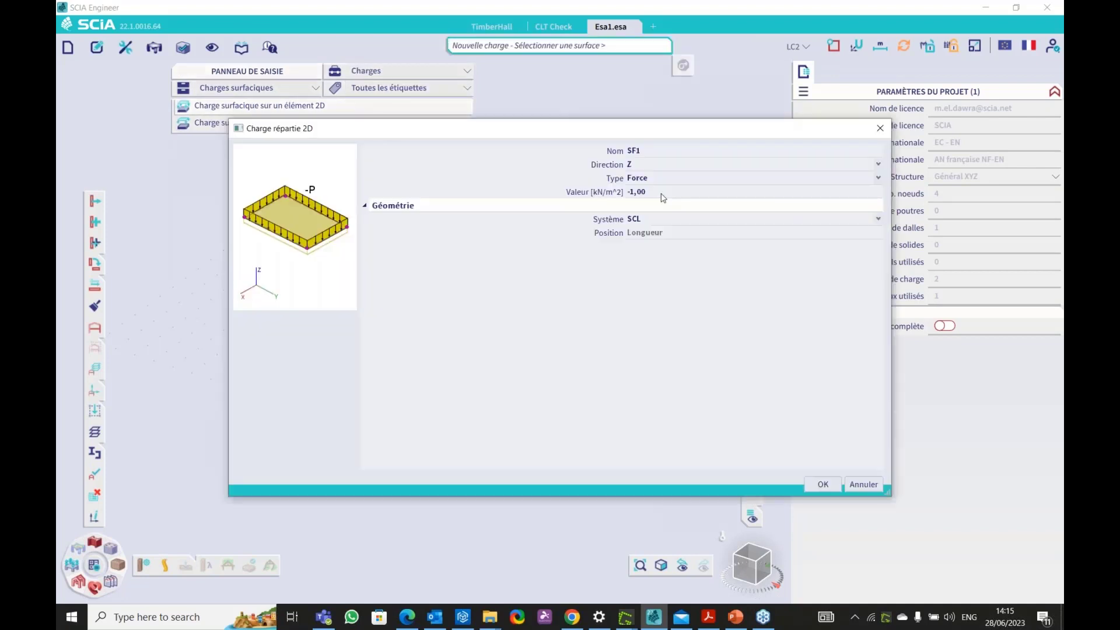
{"action": "left_click", "coordinate": [662, 193]}
{"action": "type", "text": "-1"}
{"action": "key", "text": "Return"}
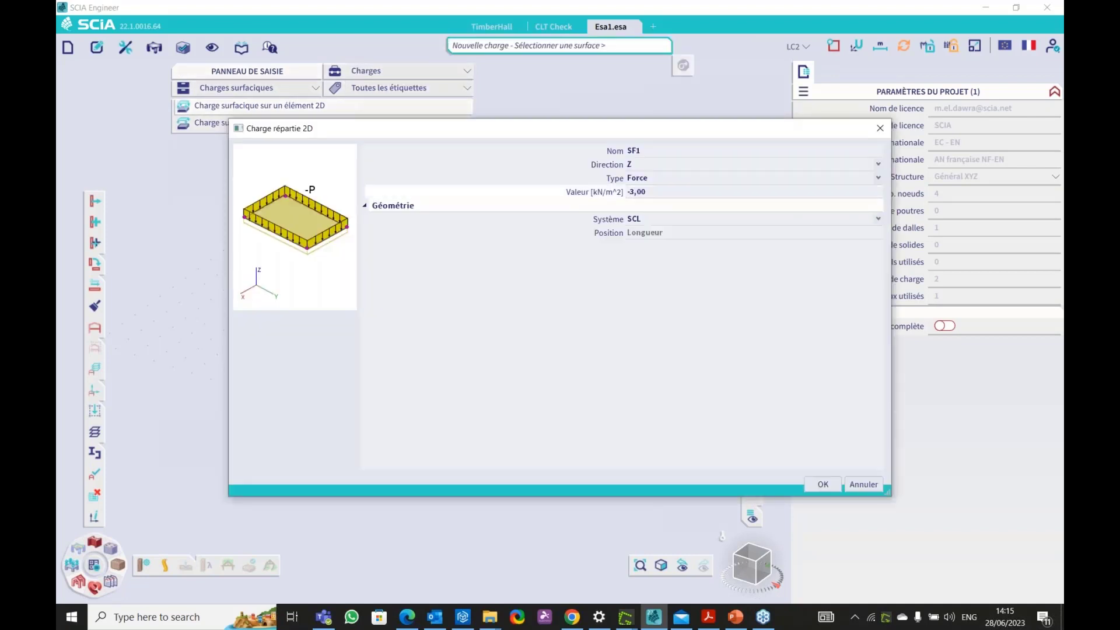
{"action": "left_click", "coordinate": [822, 484]}
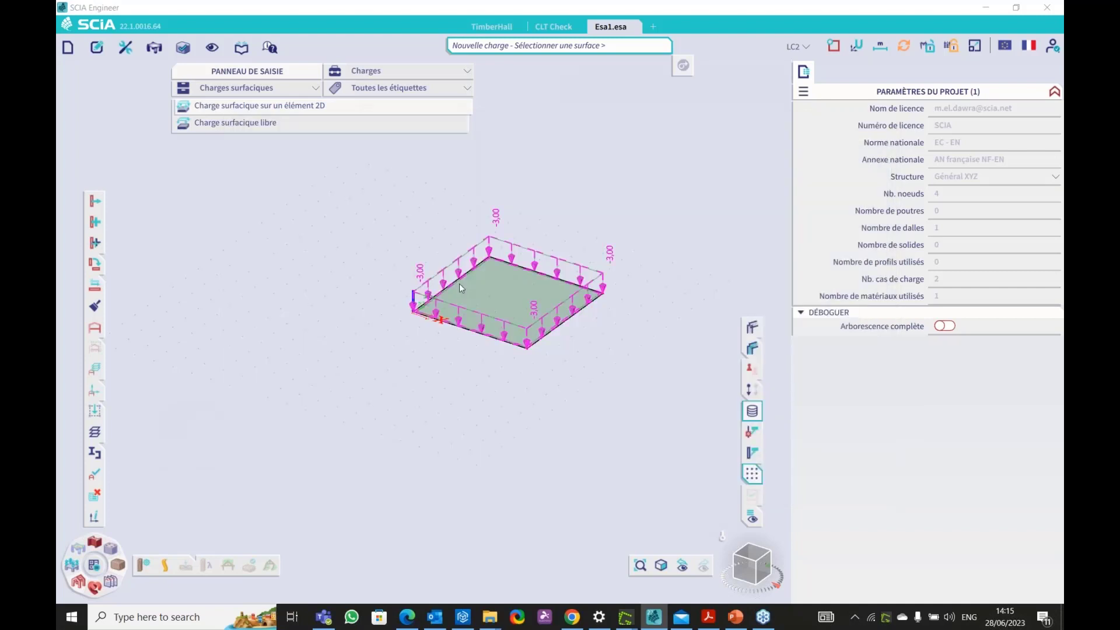
- Place line supports with Rotulé constraints on all four edges of the plate
{"action": "left_click", "coordinate": [389, 74]}
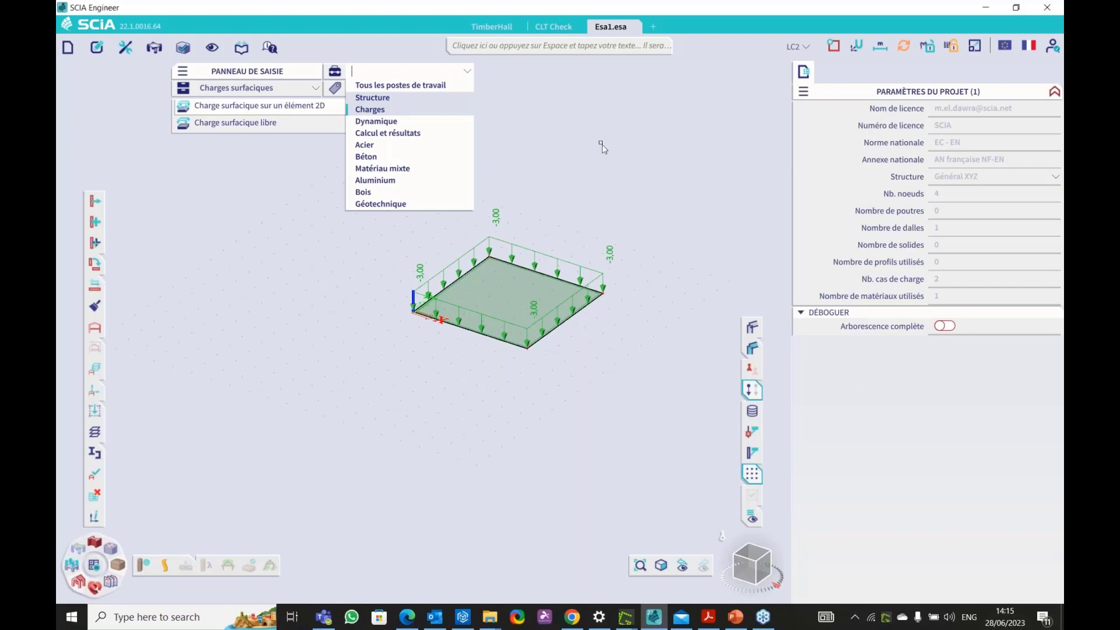
{"action": "left_click", "coordinate": [373, 97]}
{"action": "left_click", "coordinate": [249, 91]}
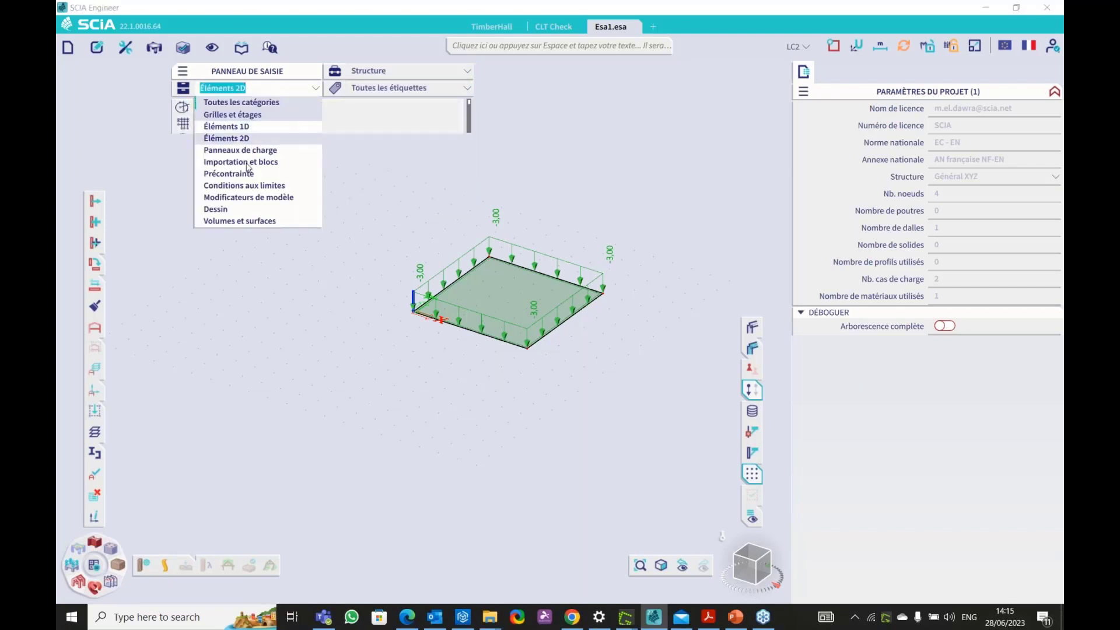
{"action": "key", "text": "Return"}
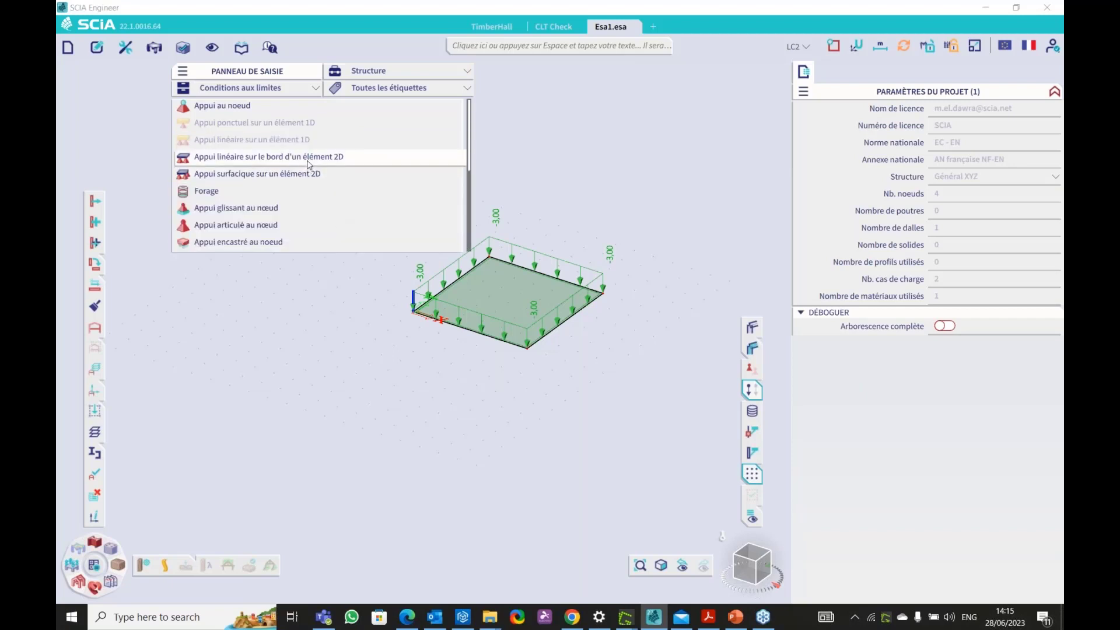
{"action": "key", "text": "Return"}
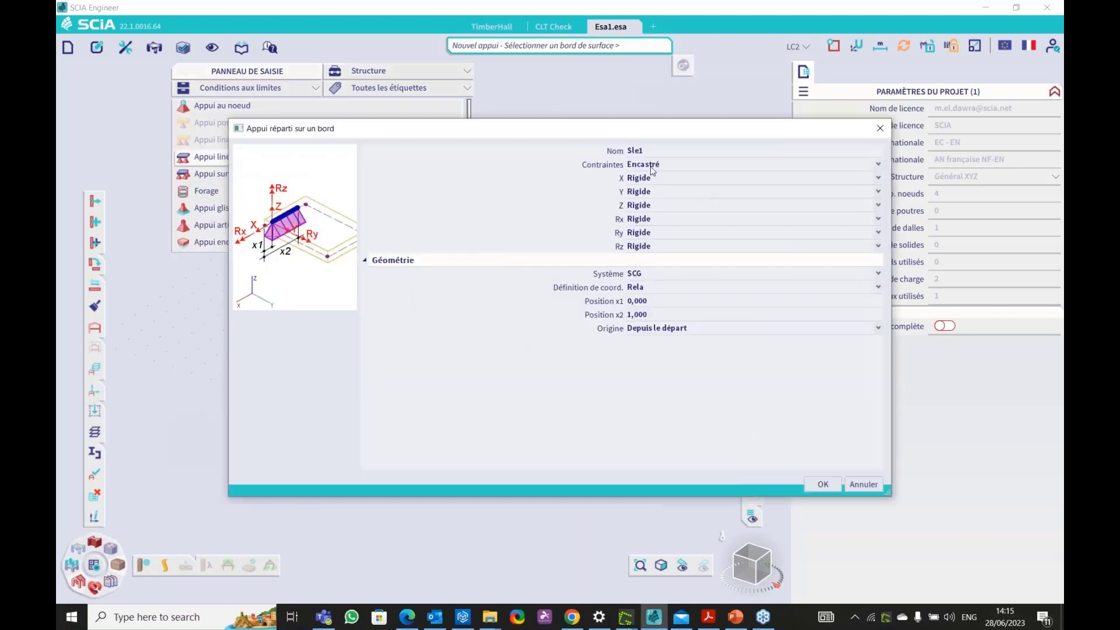
{"action": "left_click", "coordinate": [648, 165]}
{"action": "left_click", "coordinate": [640, 187]}
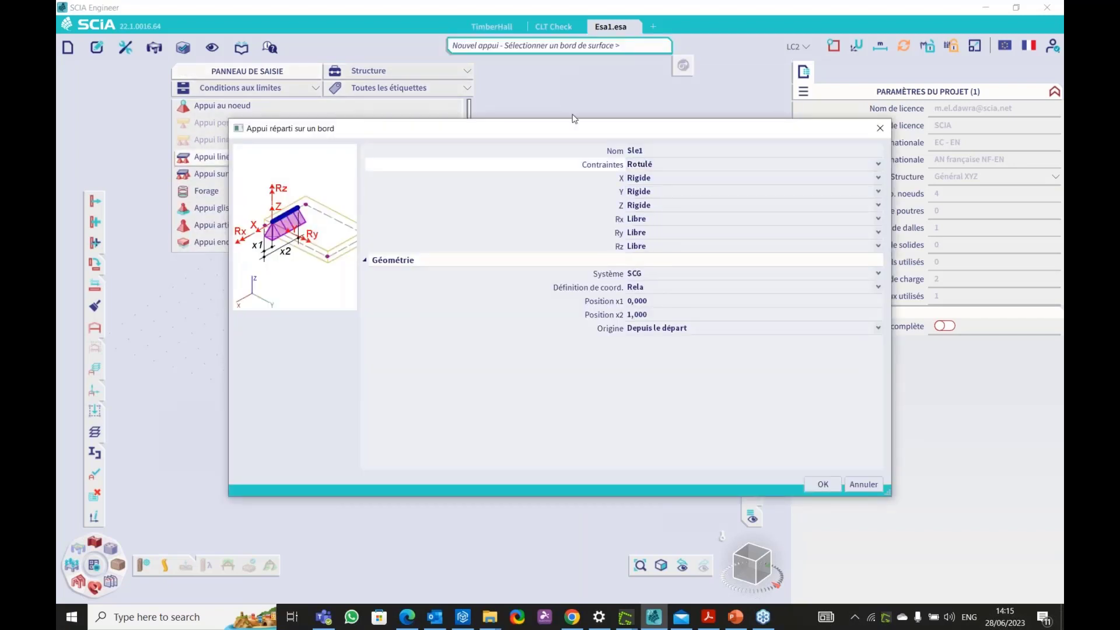
{"action": "left_click", "coordinate": [821, 484]}
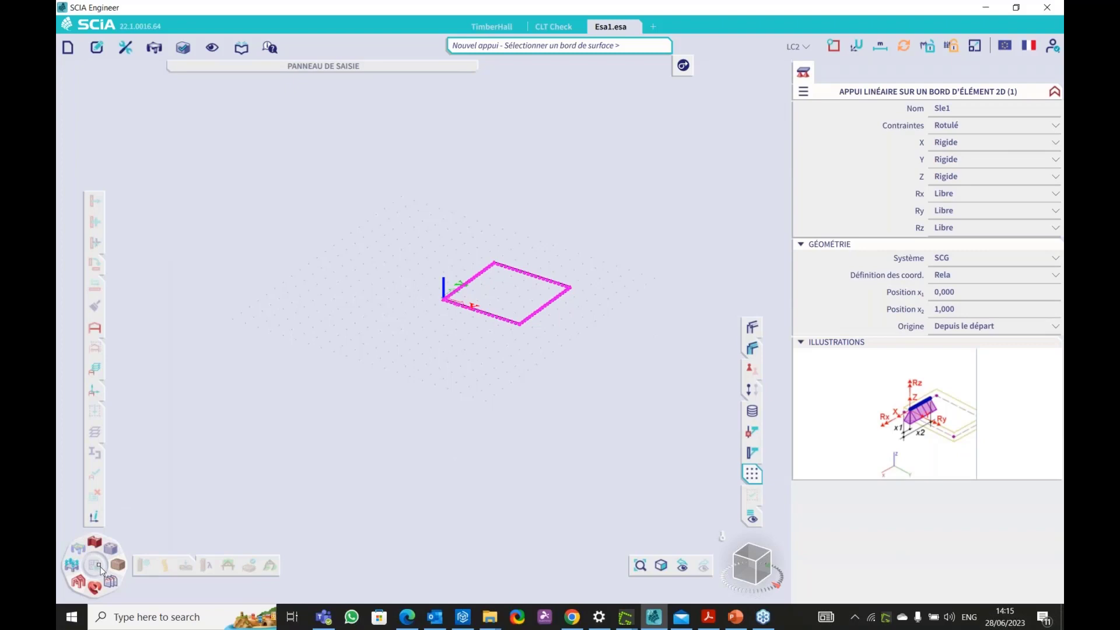
{"action": "key", "text": "Escape"}
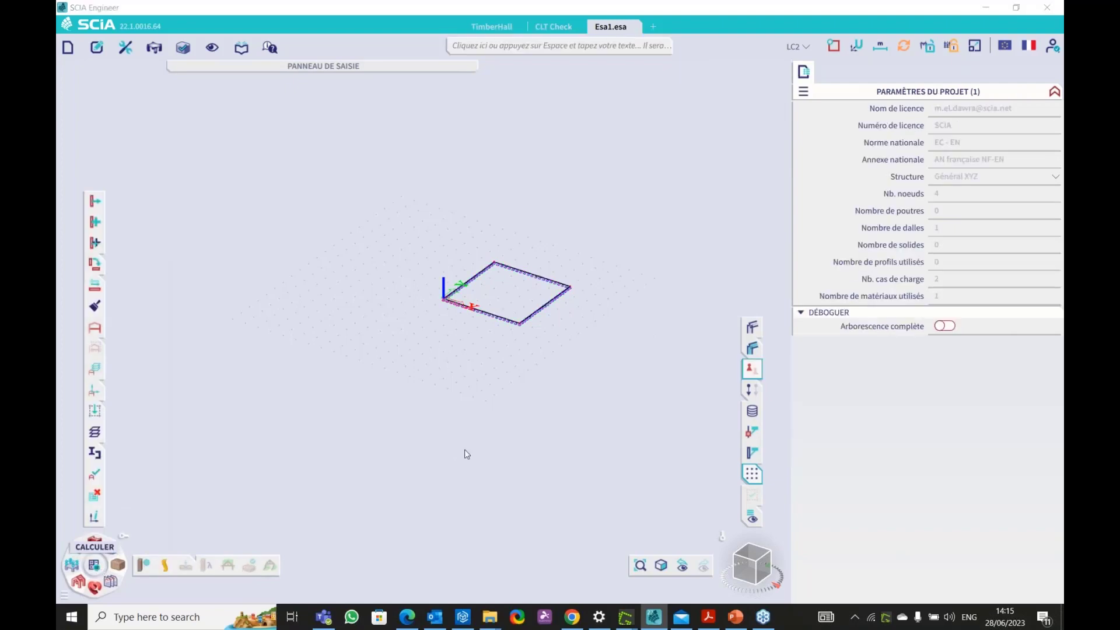
- Run the linear calculation and open the ULS check for cross-laminated timber (CLT)
{"action": "left_click", "coordinate": [422, 469]}
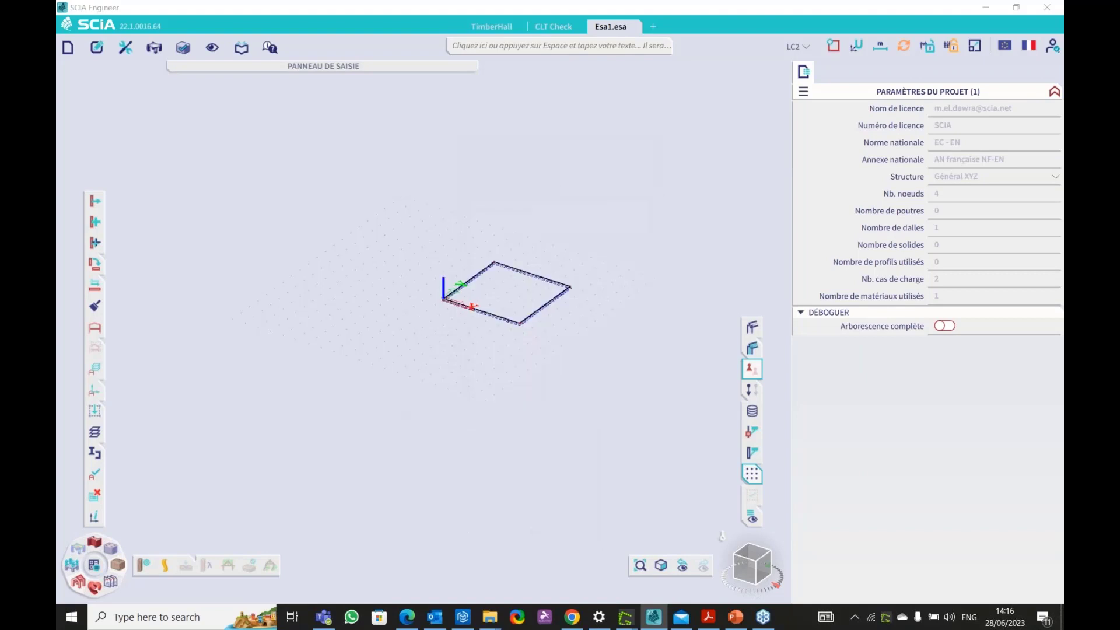
{"action": "left_click", "coordinate": [634, 383]}
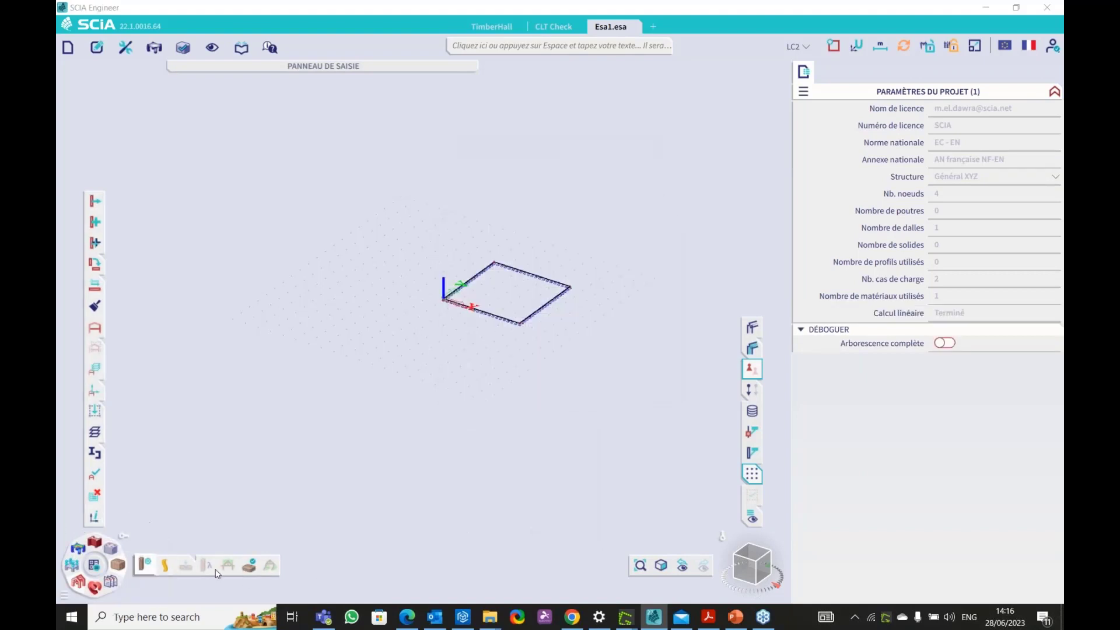
{"action": "left_click", "coordinate": [256, 566]}
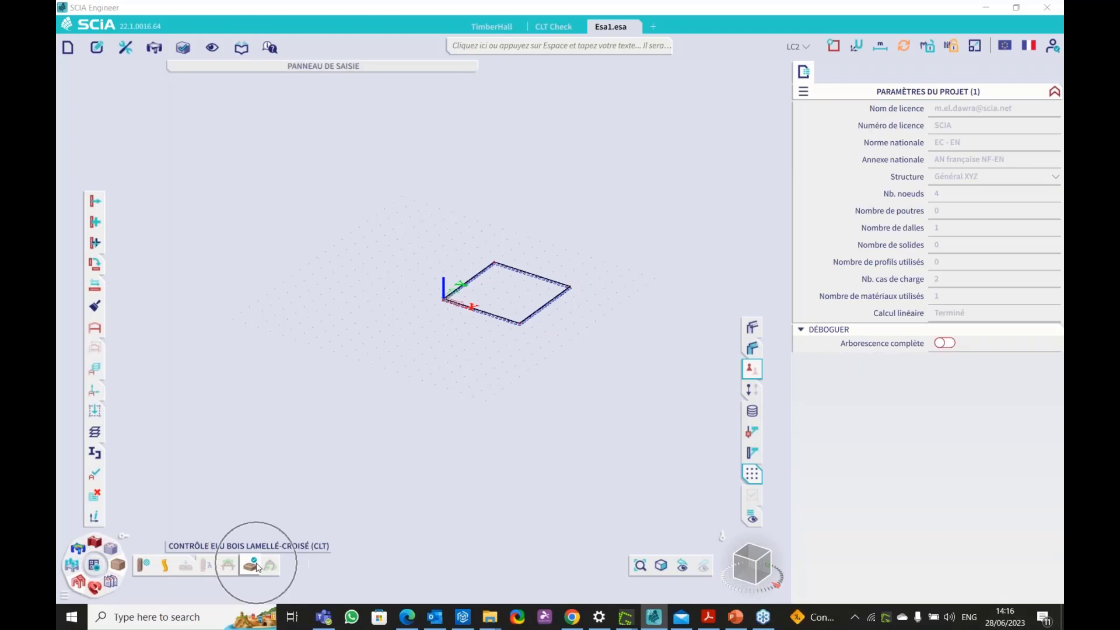
{"action": "key", "text": "ctrl"}
{"action": "key", "text": "ctrl"}
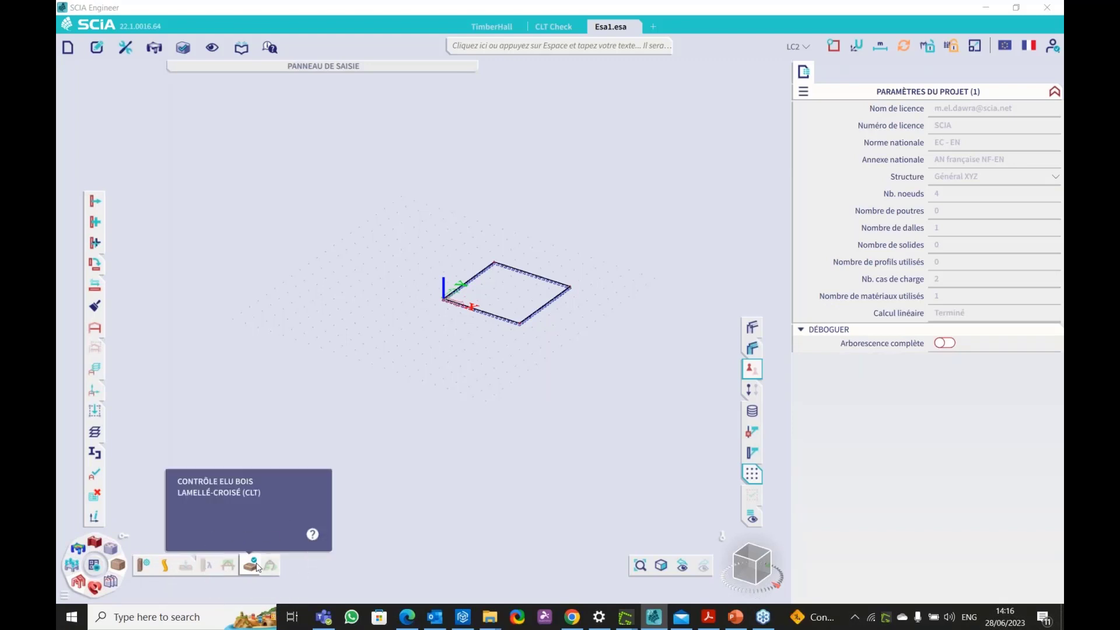
{"action": "key", "text": "ctrl"}
{"action": "left_click", "coordinate": [254, 567]}
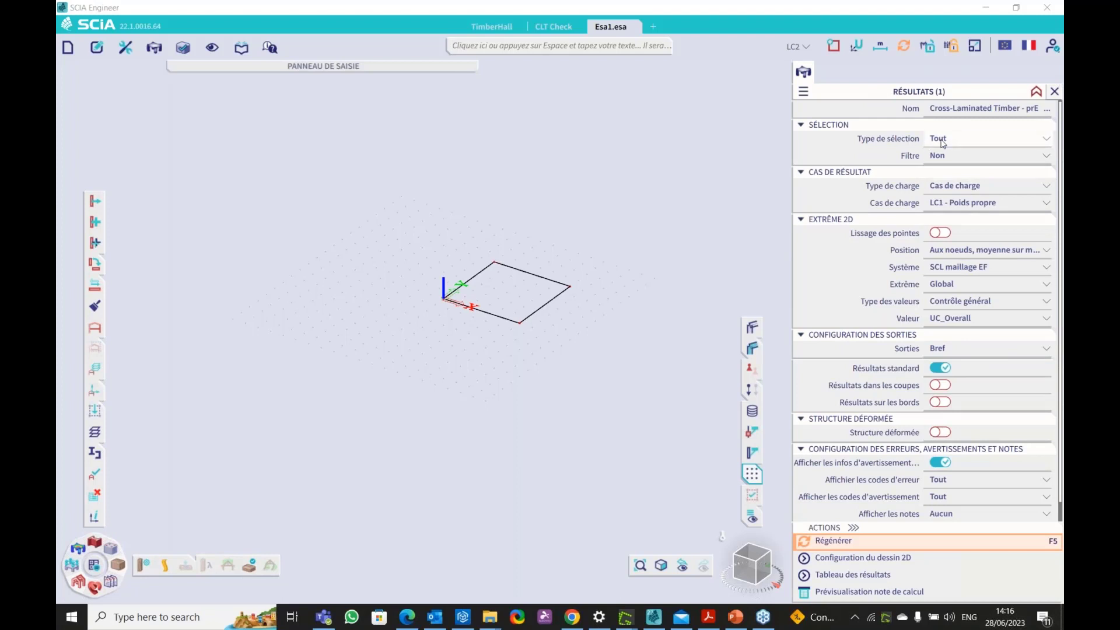
- Set the load type of the CLT check results to Combinaisons
{"action": "left_click", "coordinate": [972, 186]}
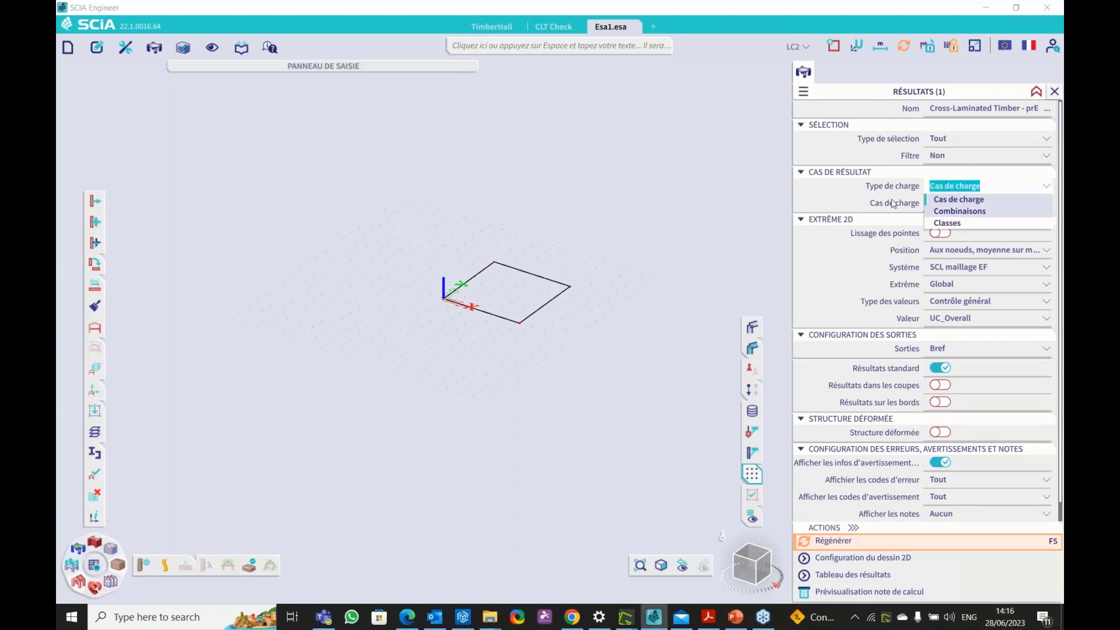
{"action": "left_click", "coordinate": [960, 211]}
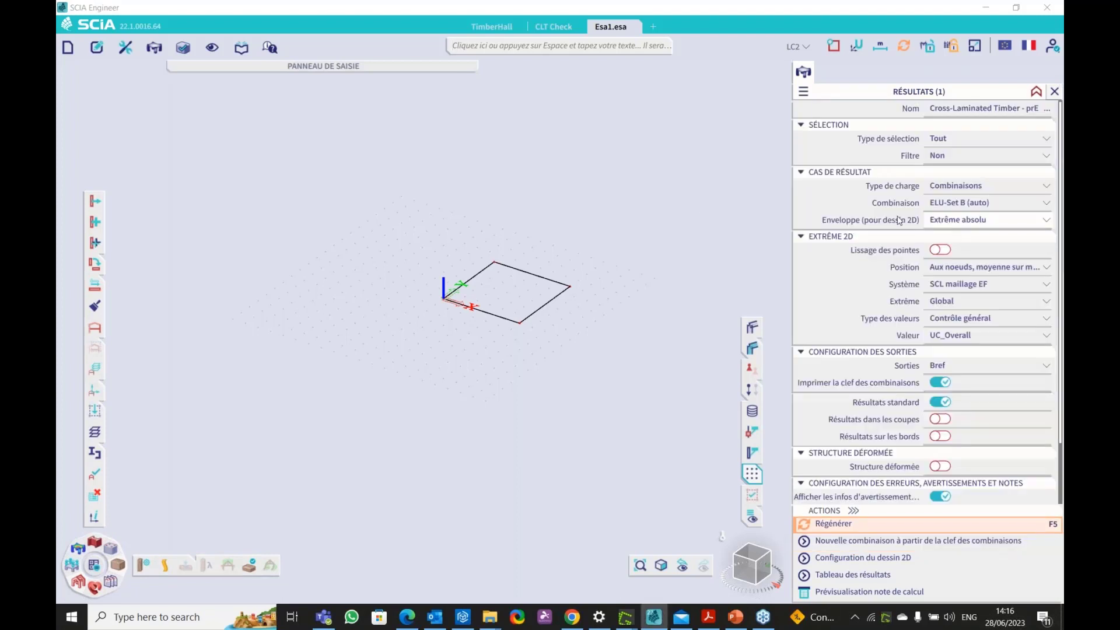
{"action": "scroll", "coordinate": [964, 303], "scroll_direction": "down", "scroll_amount": 2}
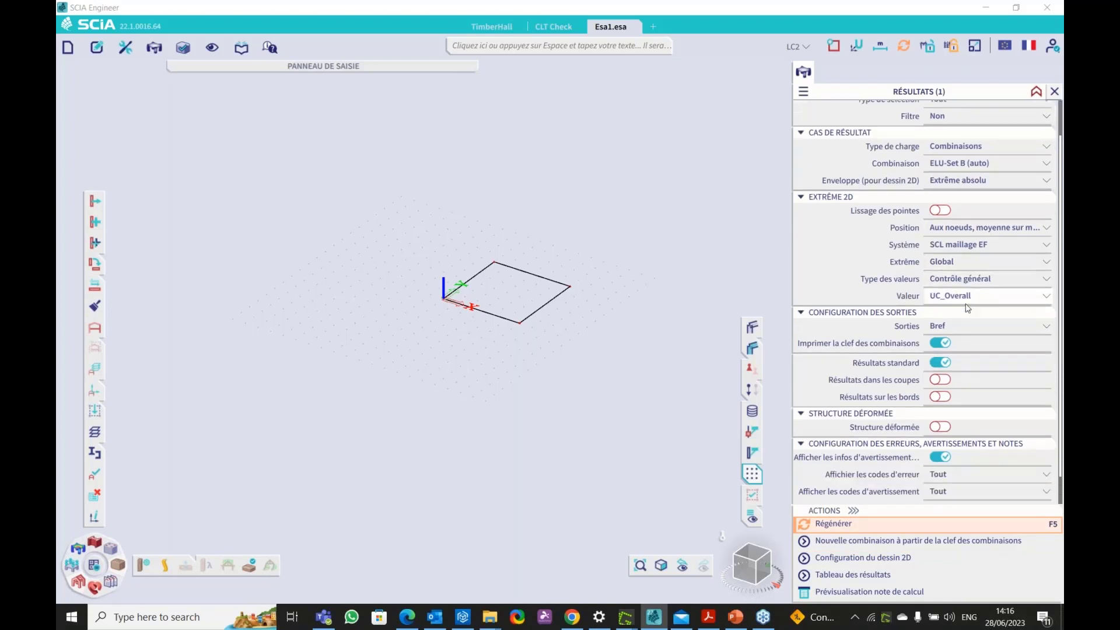
- Regenerate the plate's UC_Overall check results and review the 2D result display modes without changing them
{"action": "left_click", "coordinate": [850, 524]}
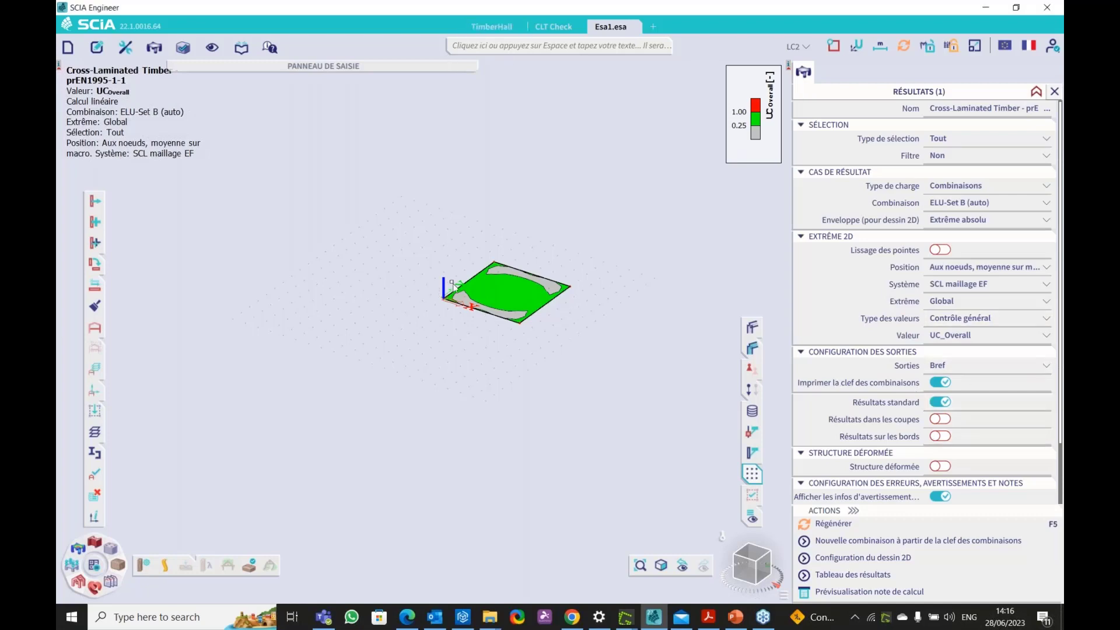
{"action": "scroll", "coordinate": [452, 286], "scroll_direction": "up", "scroll_amount": 2}
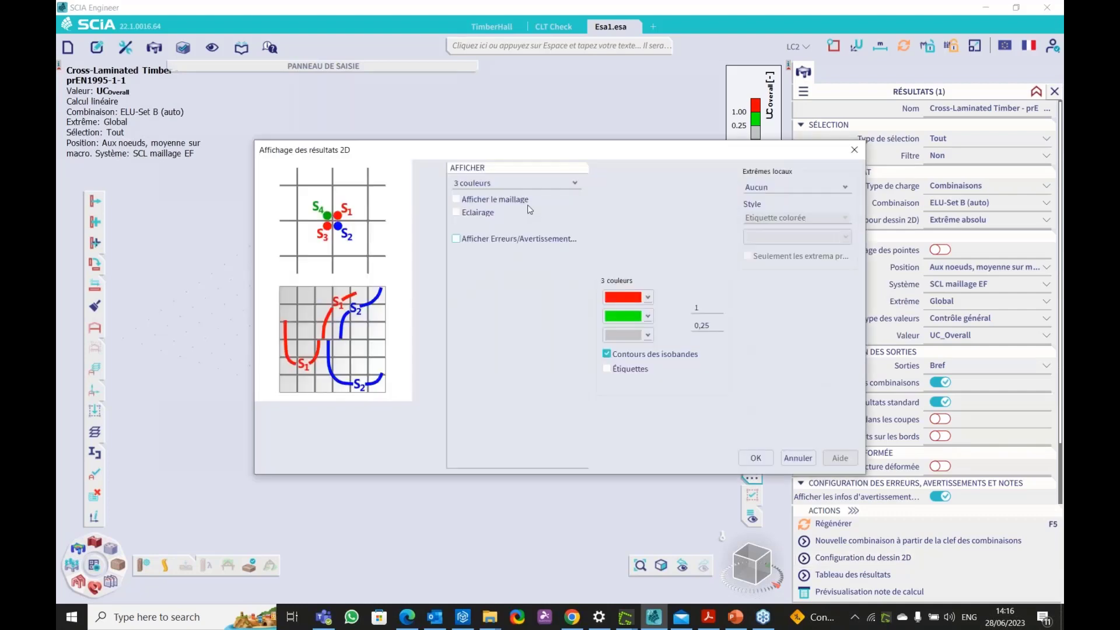
{"action": "left_click", "coordinate": [475, 185]}
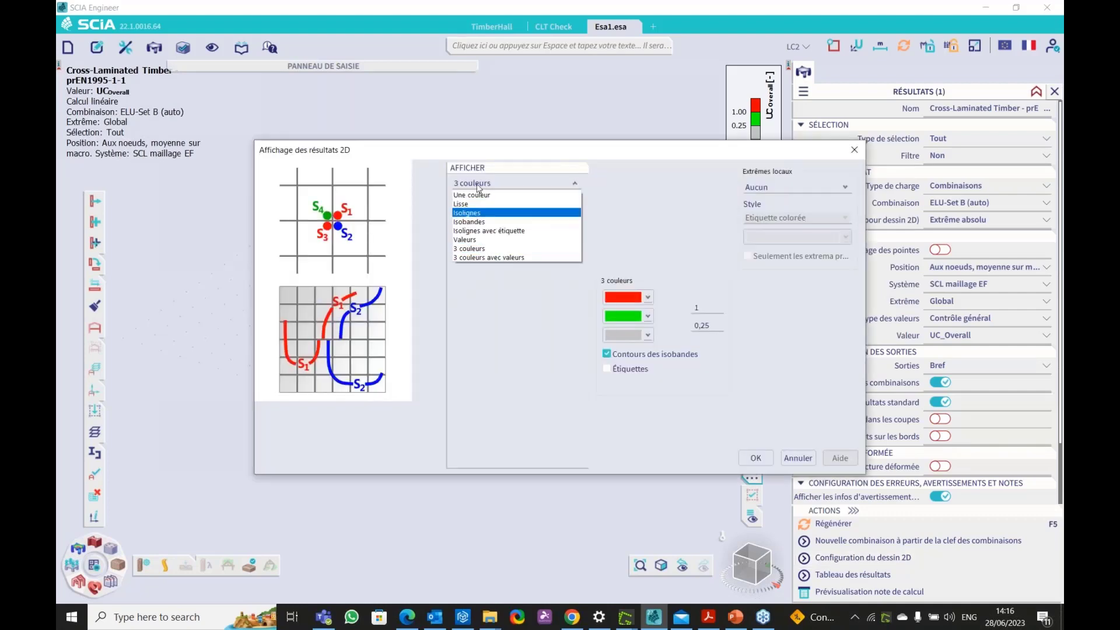
{"action": "left_click", "coordinate": [657, 208]}
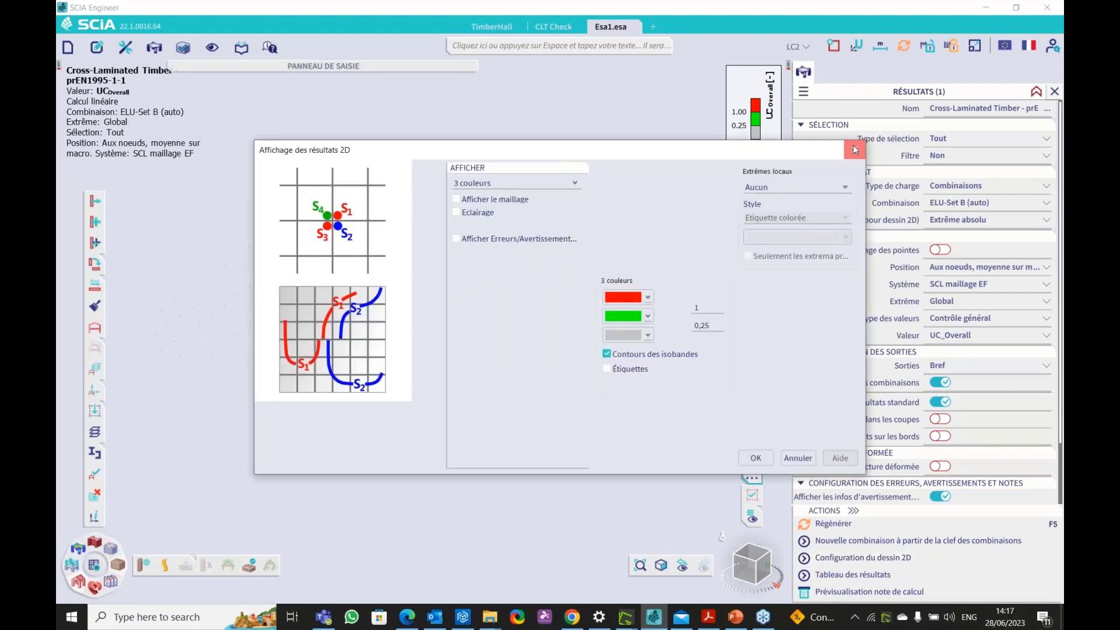
{"action": "left_click", "coordinate": [855, 149]}
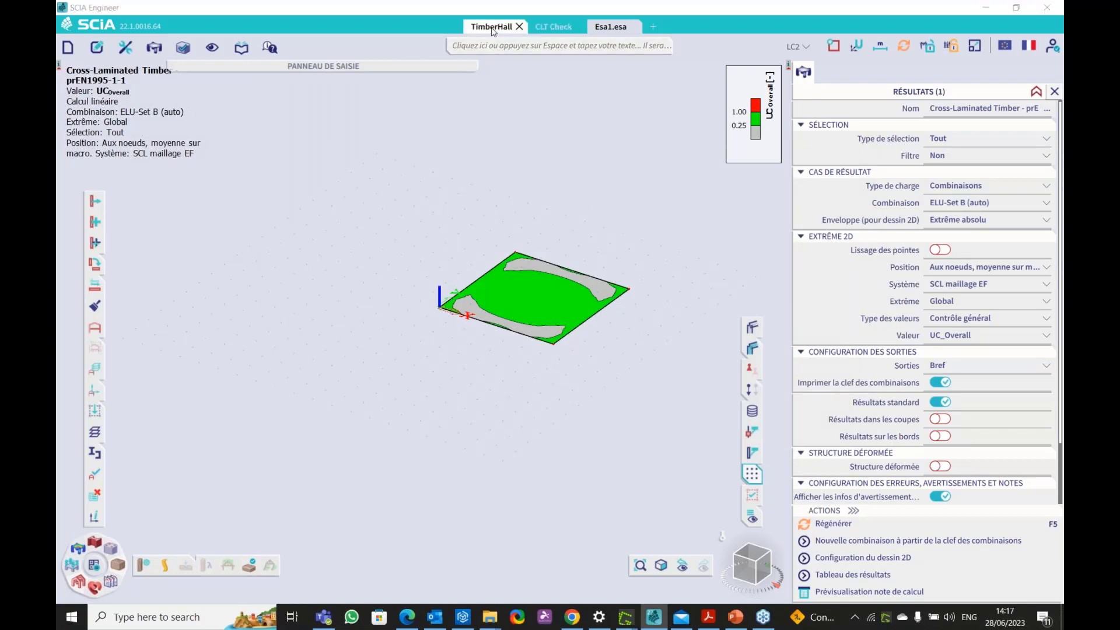
- Switch to the CLT Check project and show the building as wireframe without surfaces or shading
{"action": "left_click", "coordinate": [554, 28]}
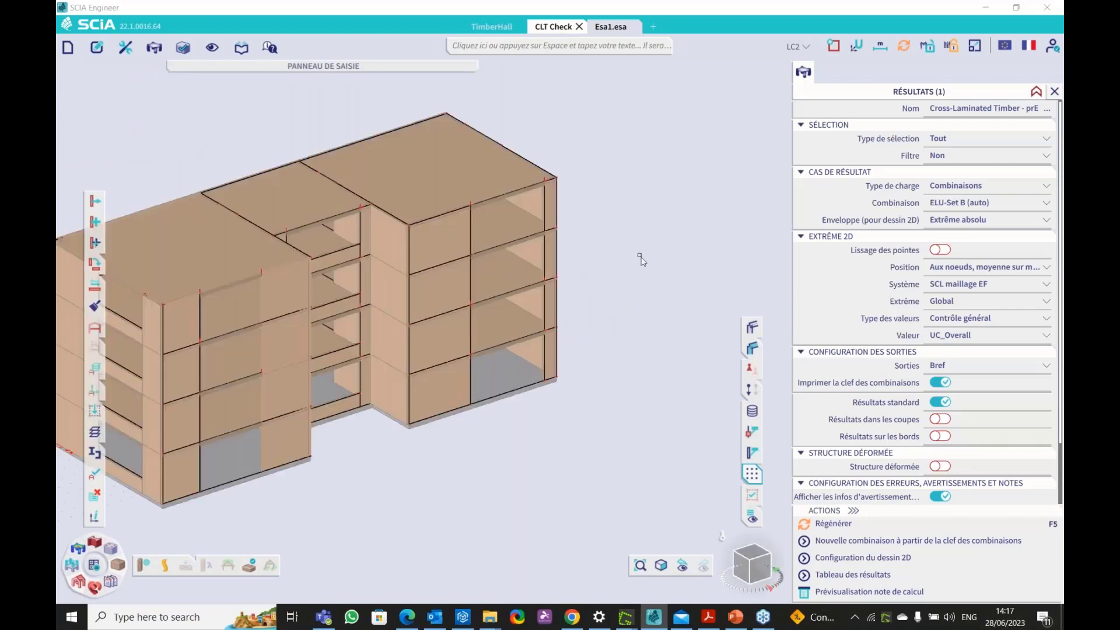
{"action": "middle_click_drag", "start_coordinate": [750, 233], "coordinate": [838, 196]}
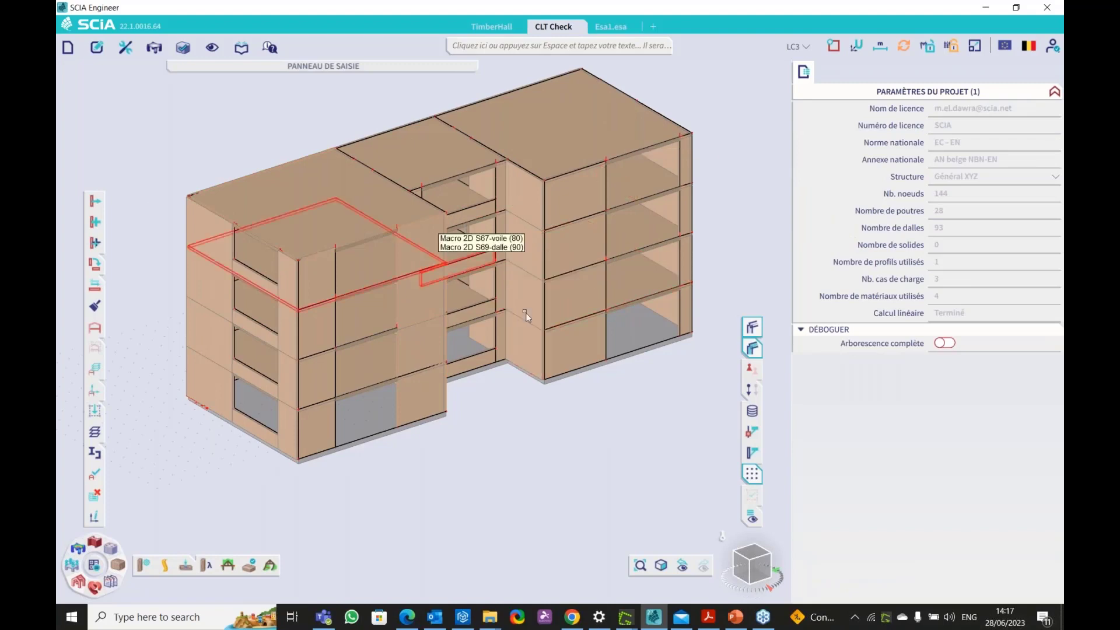
{"action": "scroll", "coordinate": [529, 314], "scroll_direction": "down", "scroll_amount": 2}
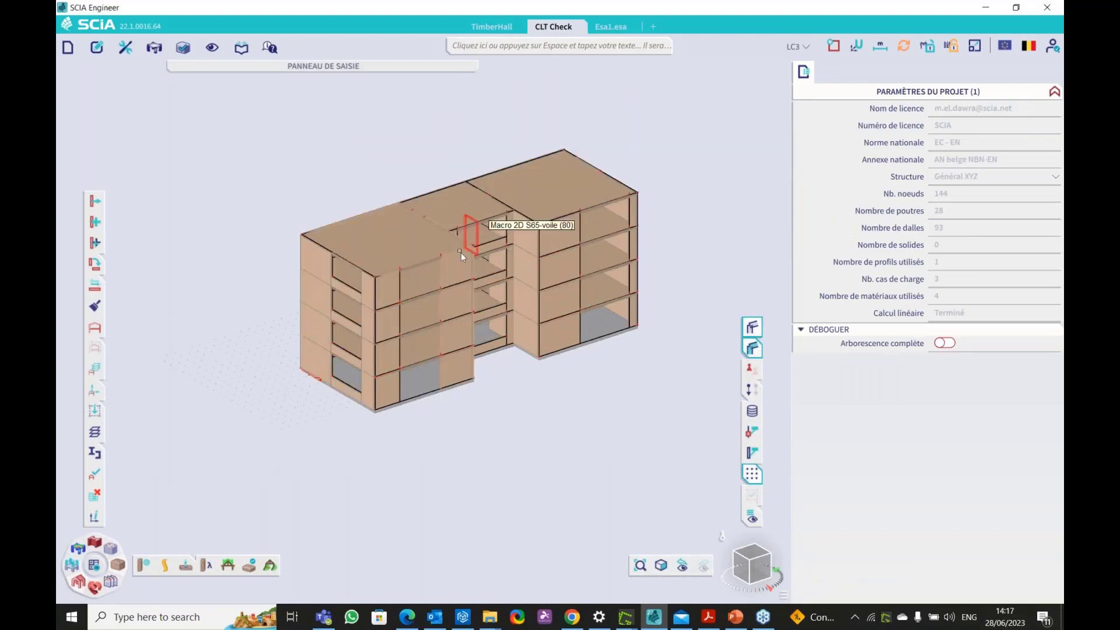
{"action": "left_click", "coordinate": [752, 327]}
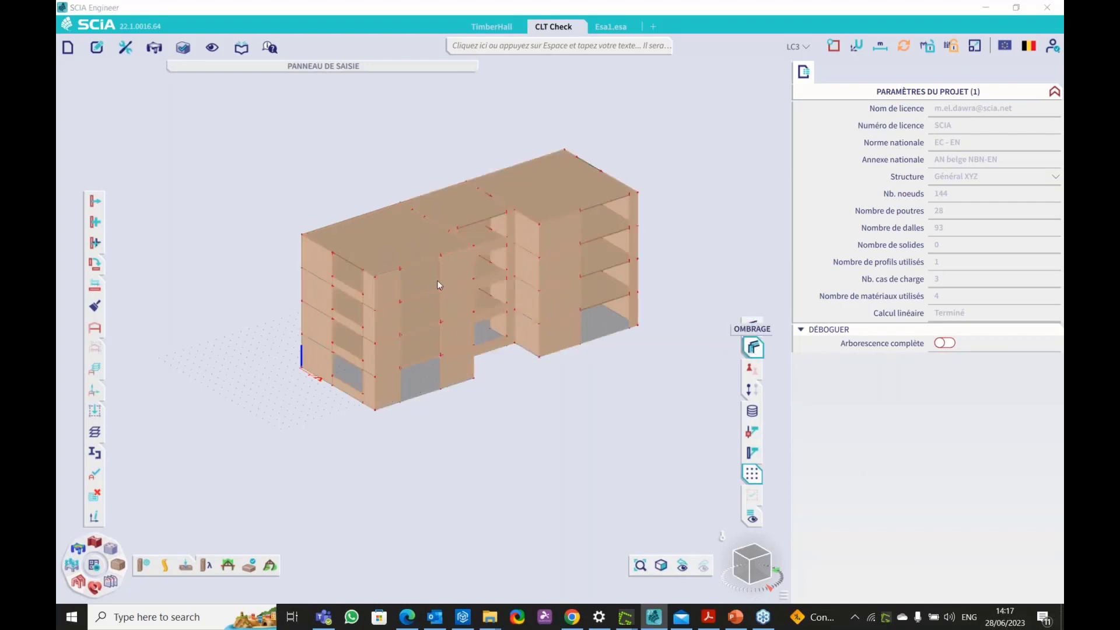
{"action": "scroll", "coordinate": [449, 267], "scroll_direction": "up", "scroll_amount": 5}
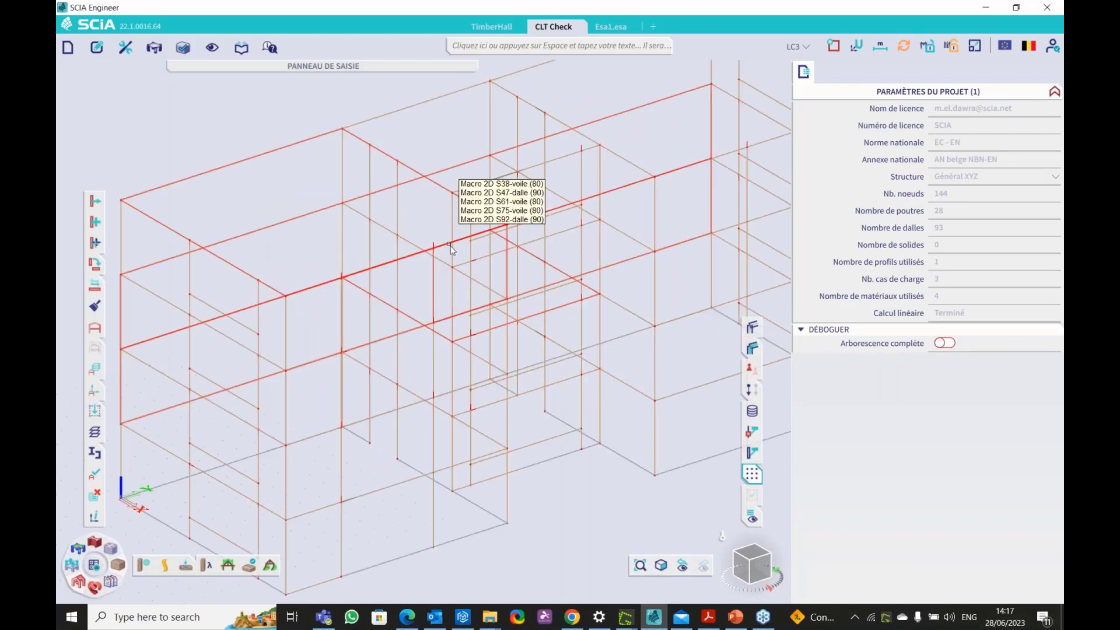
- Select wall S75 and run the ULS cross-laminated timber check on that wall only
{"action": "left_click", "coordinate": [450, 247]}
{"action": "left_click", "coordinate": [490, 302]}
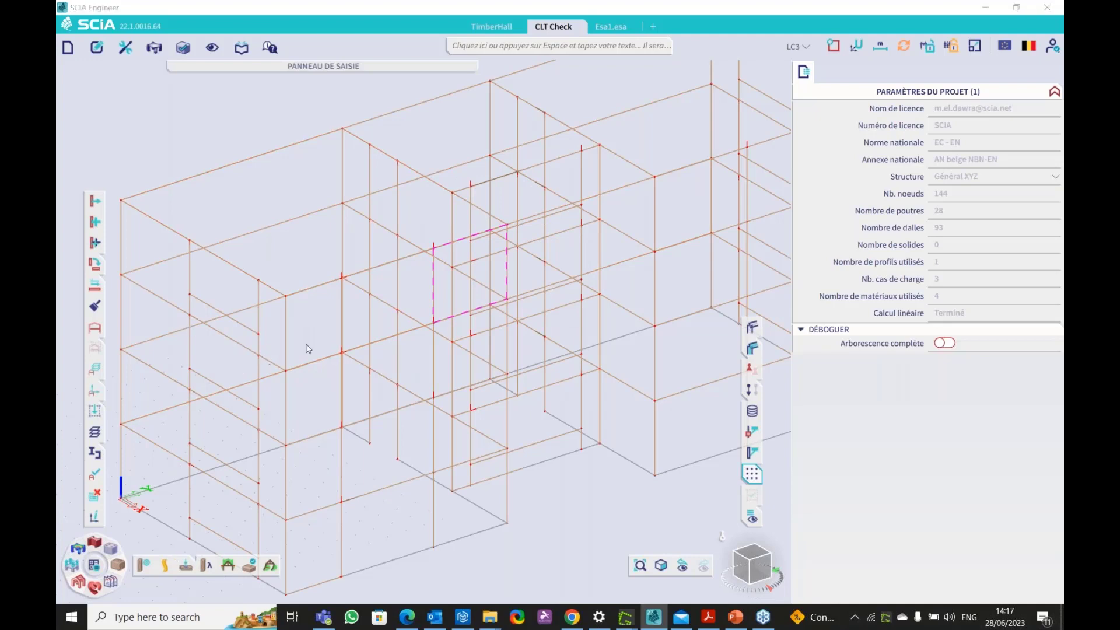
{"action": "left_click", "coordinate": [251, 565]}
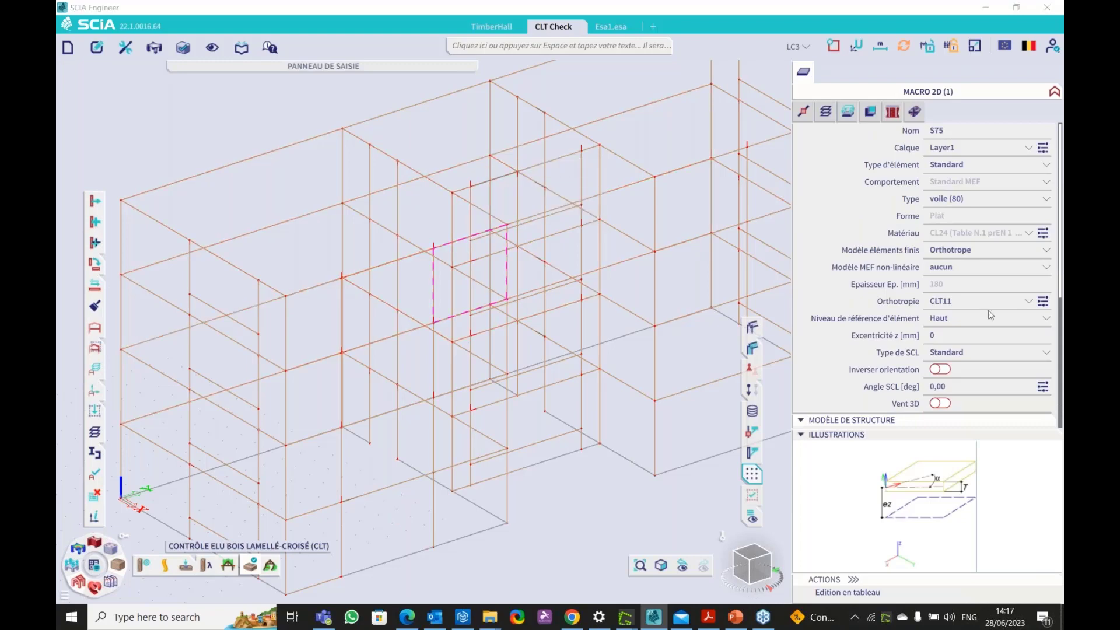
{"action": "left_click", "coordinate": [852, 525]}
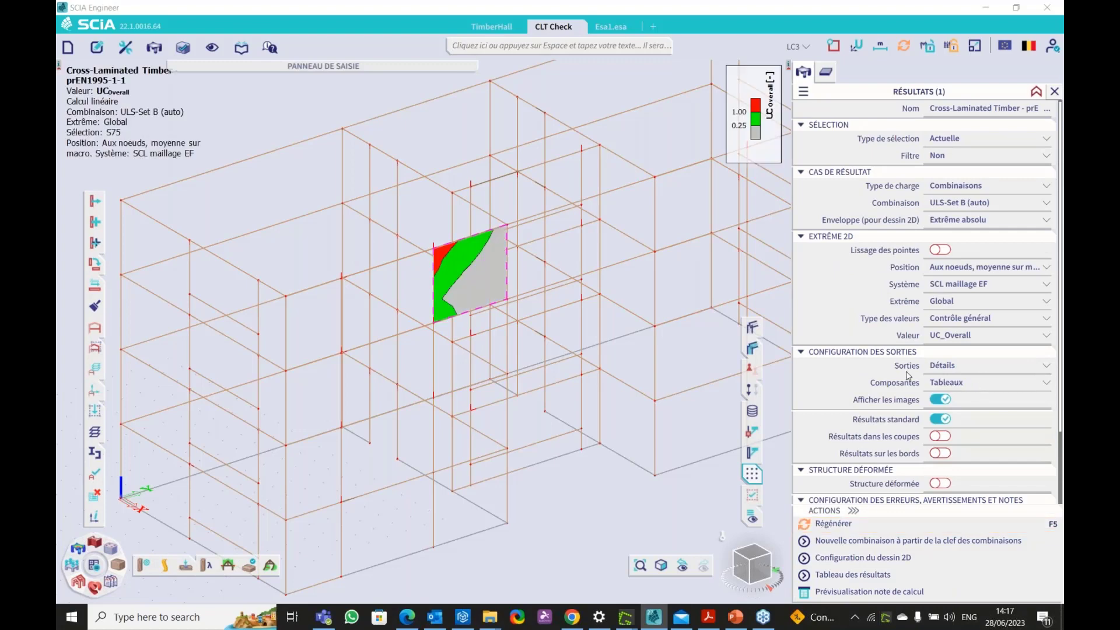
- Set the detailed output's components to Tableaux et formules and regenerate the check results for the wall
{"action": "left_click", "coordinate": [963, 353]}
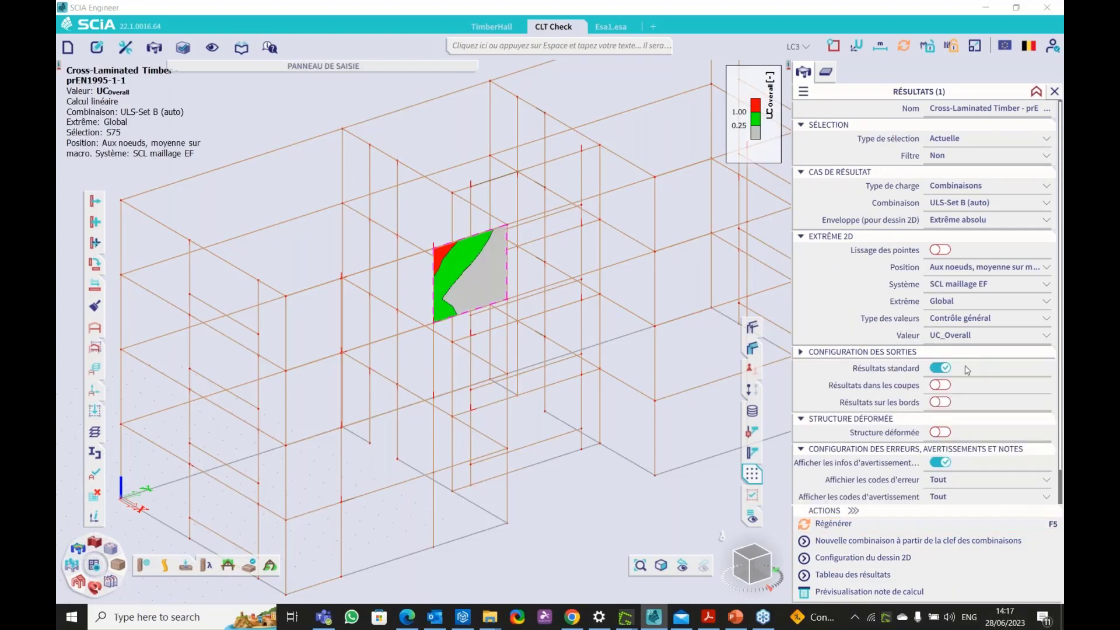
{"action": "left_click", "coordinate": [806, 354]}
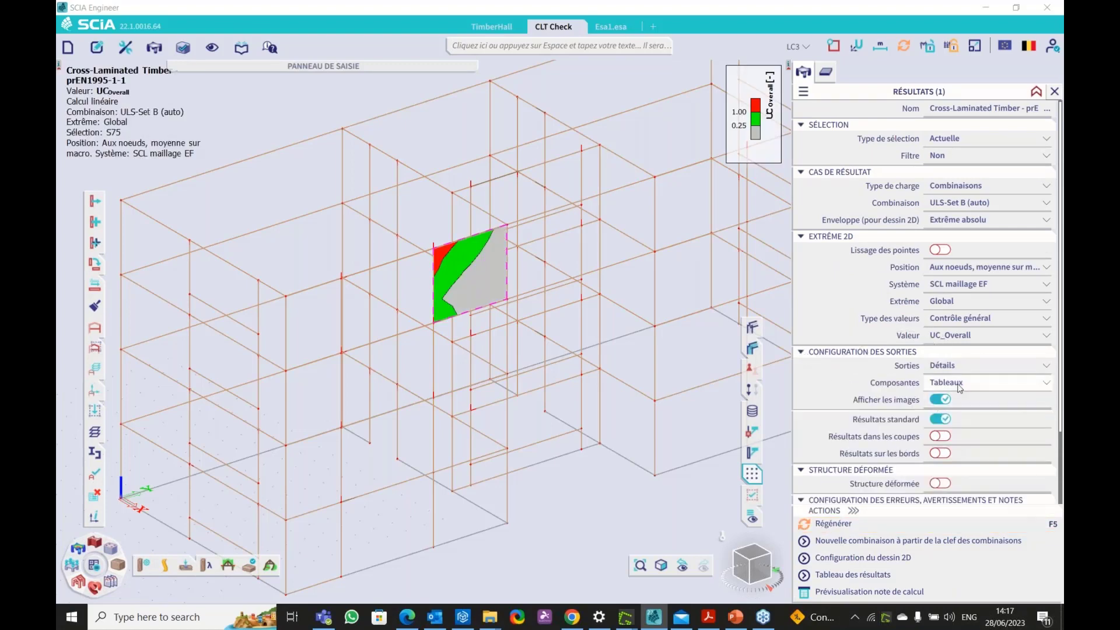
{"action": "left_click", "coordinate": [959, 384]}
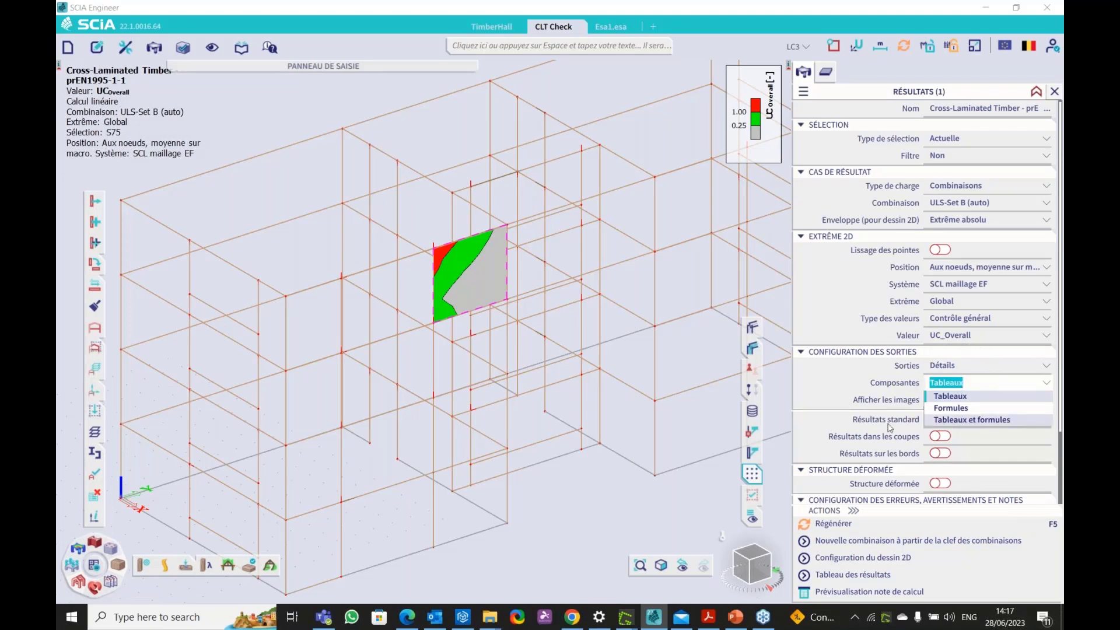
{"action": "left_click", "coordinate": [992, 421]}
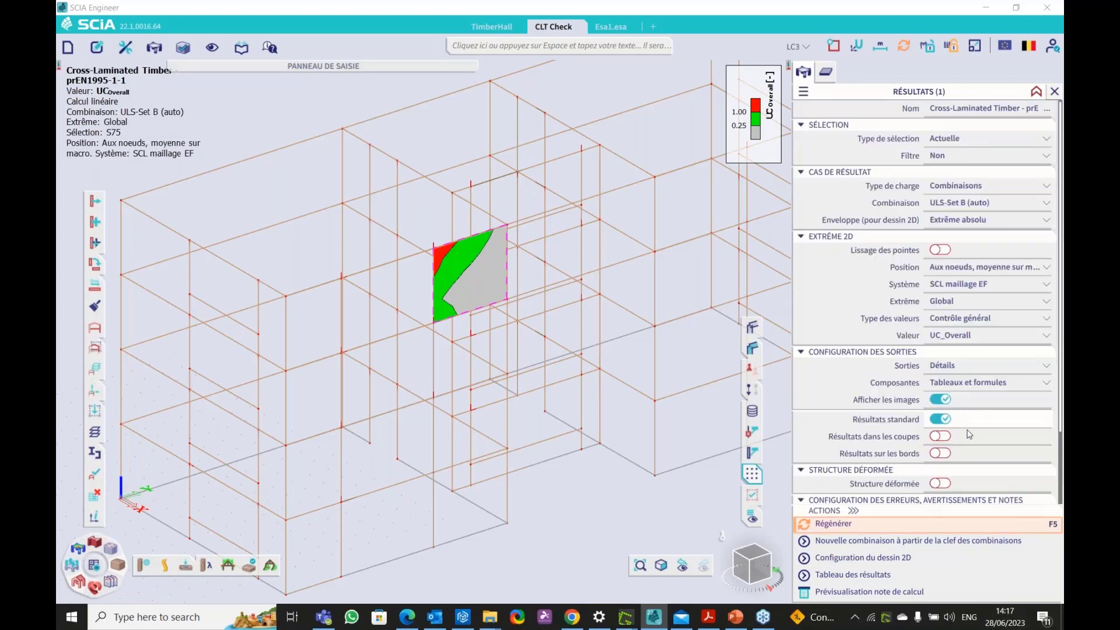
{"action": "left_click", "coordinate": [843, 526]}
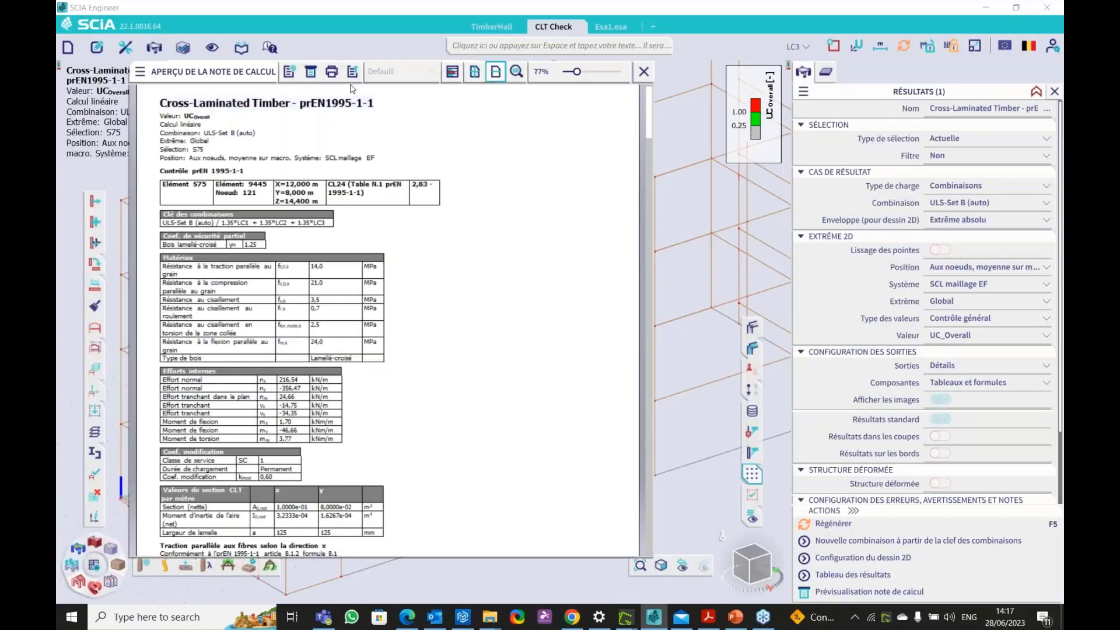
- Examine the wall's detailed CLT calculation note, from material data and internal forces through tension, compression, bending, shear and torsion to flexural buckling
{"action": "left_click_drag", "start_coordinate": [218, 74], "coordinate": [429, 79]}
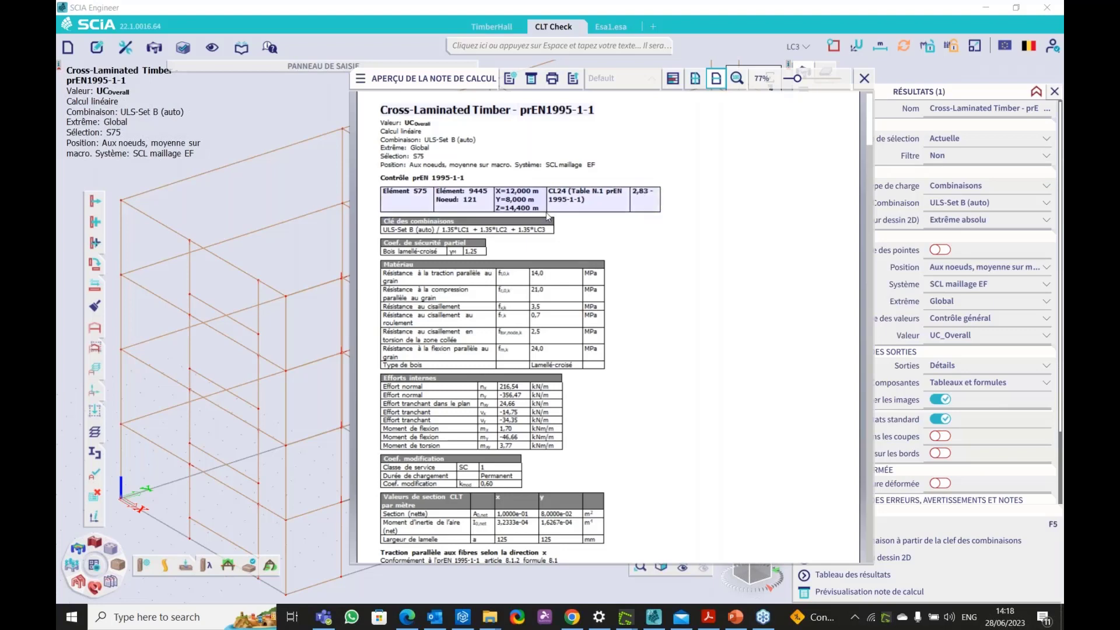
{"action": "scroll", "coordinate": [553, 221], "scroll_direction": "down", "scroll_amount": 1}
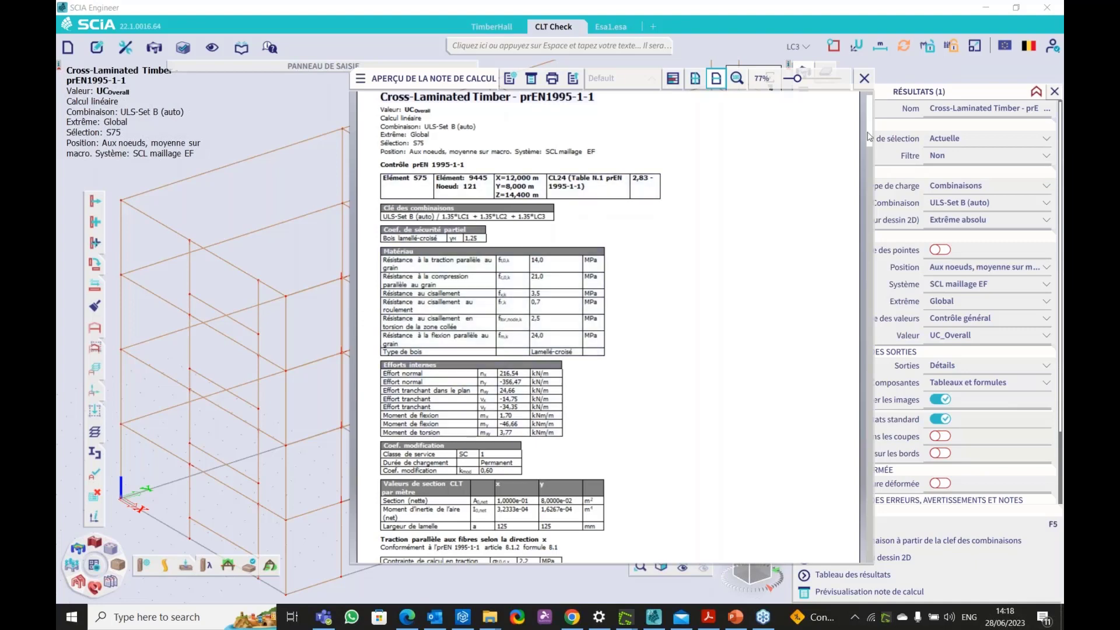
{"action": "scroll", "coordinate": [436, 202], "scroll_direction": "down", "scroll_amount": 3}
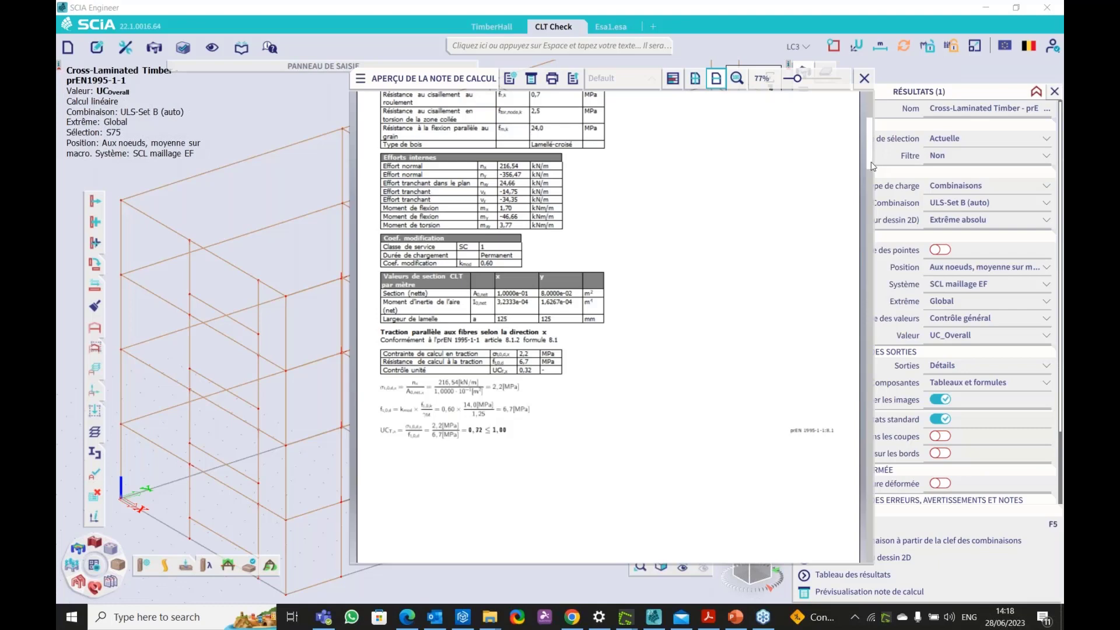
{"action": "left_click_drag", "start_coordinate": [869, 159], "coordinate": [872, 168]}
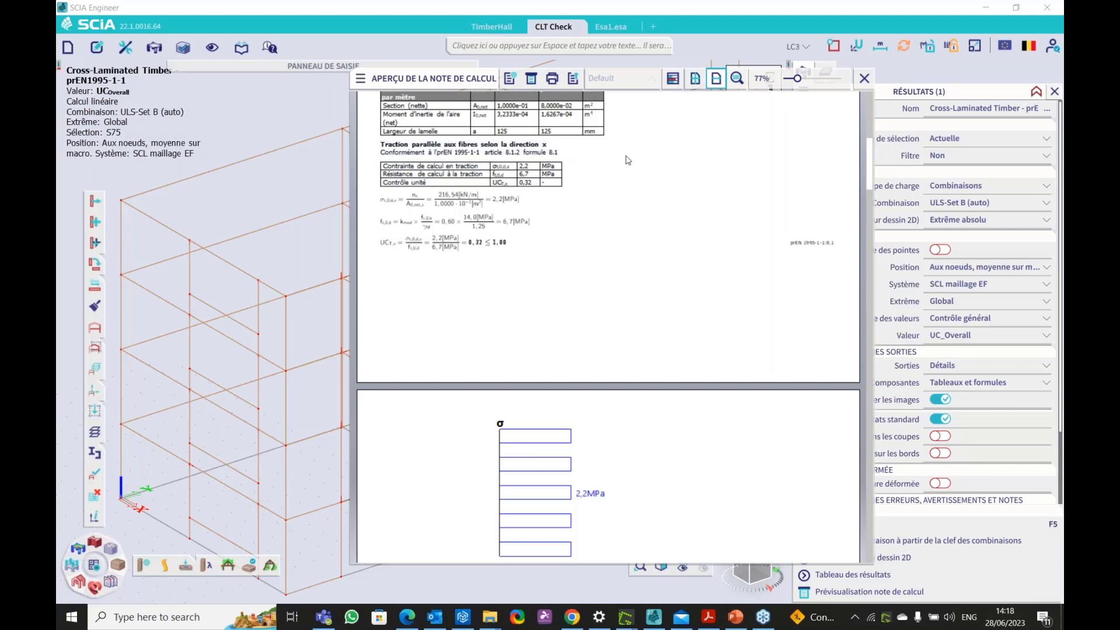
{"action": "scroll", "coordinate": [463, 193], "scroll_direction": "up", "scroll_amount": 2}
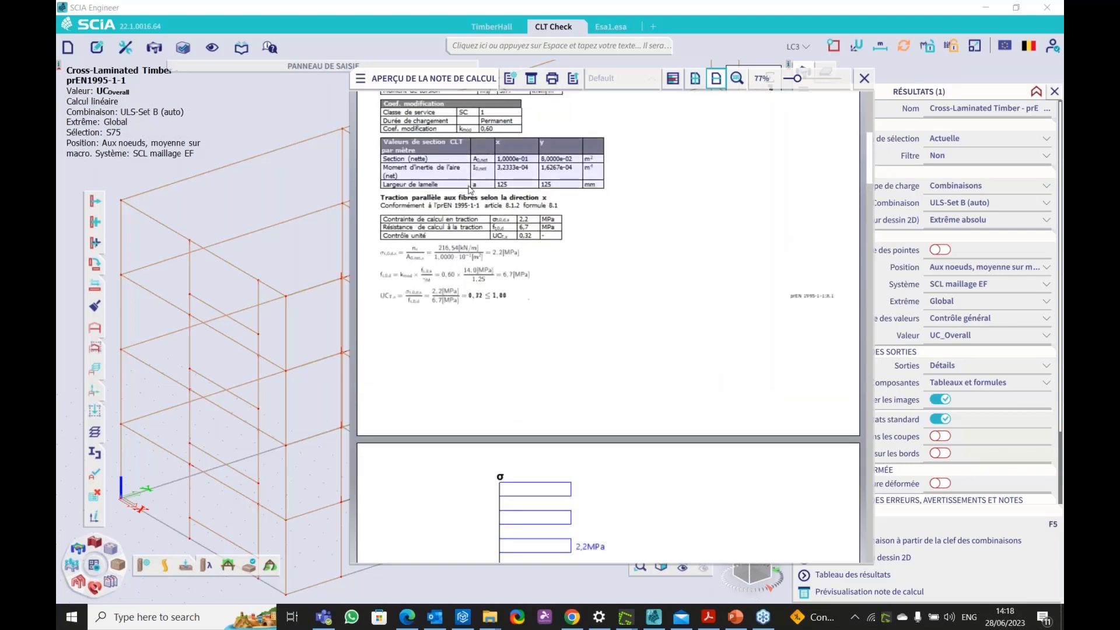
{"action": "scroll", "coordinate": [518, 323], "scroll_direction": "down", "scroll_amount": 1}
{"action": "scroll", "coordinate": [517, 324], "scroll_direction": "down", "scroll_amount": 4}
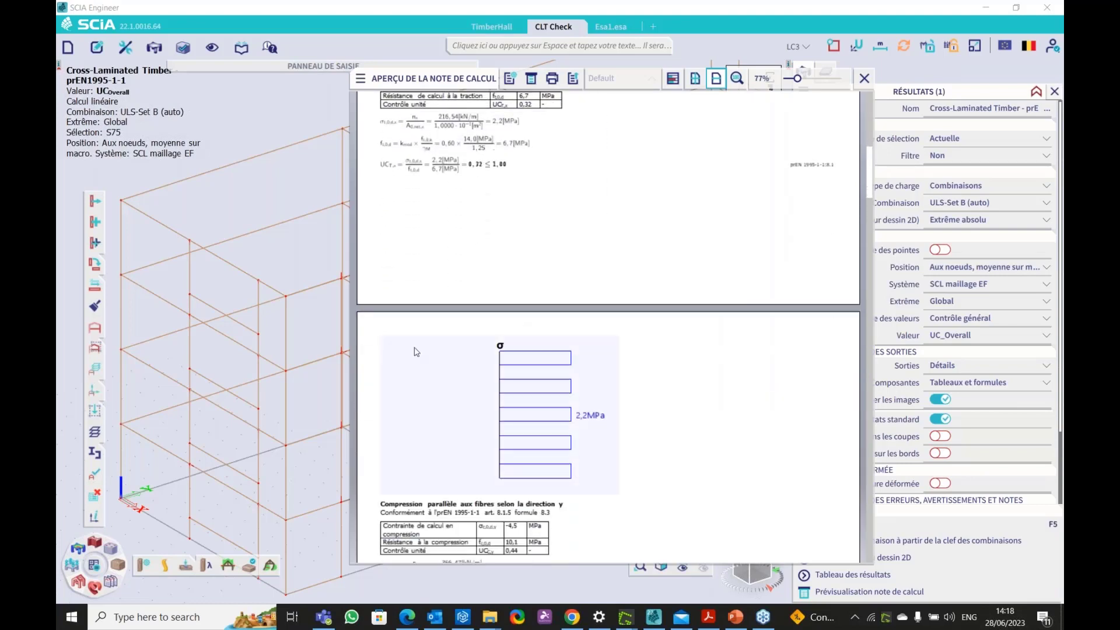
{"action": "scroll", "coordinate": [455, 345], "scroll_direction": "down", "scroll_amount": 6}
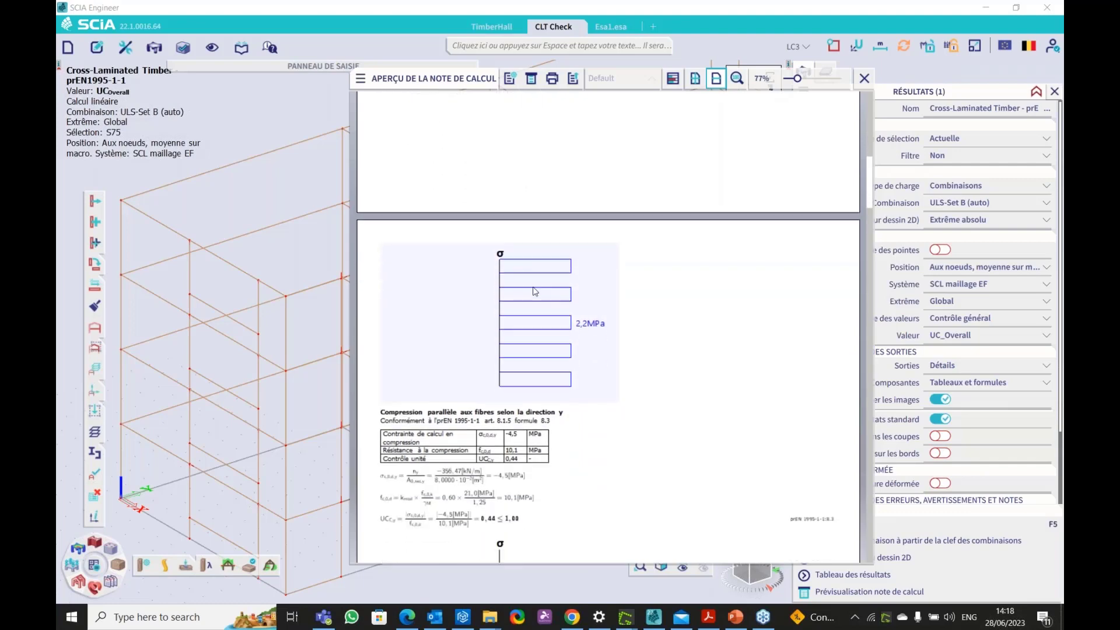
{"action": "scroll", "coordinate": [534, 290], "scroll_direction": "down", "scroll_amount": 4}
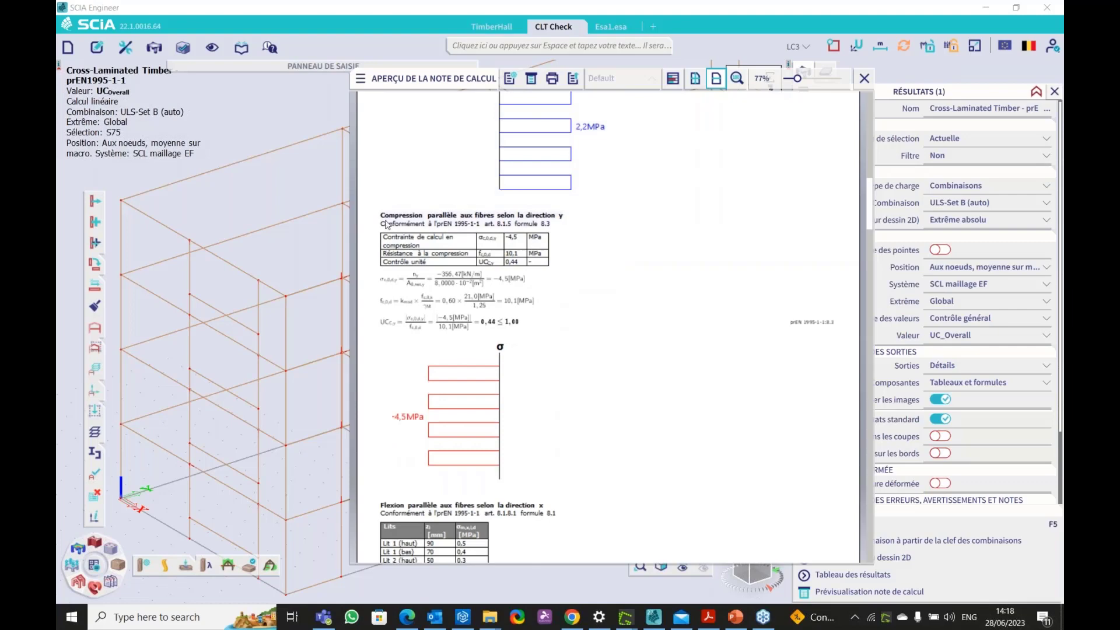
{"action": "scroll", "coordinate": [484, 227], "scroll_direction": "down", "scroll_amount": 8}
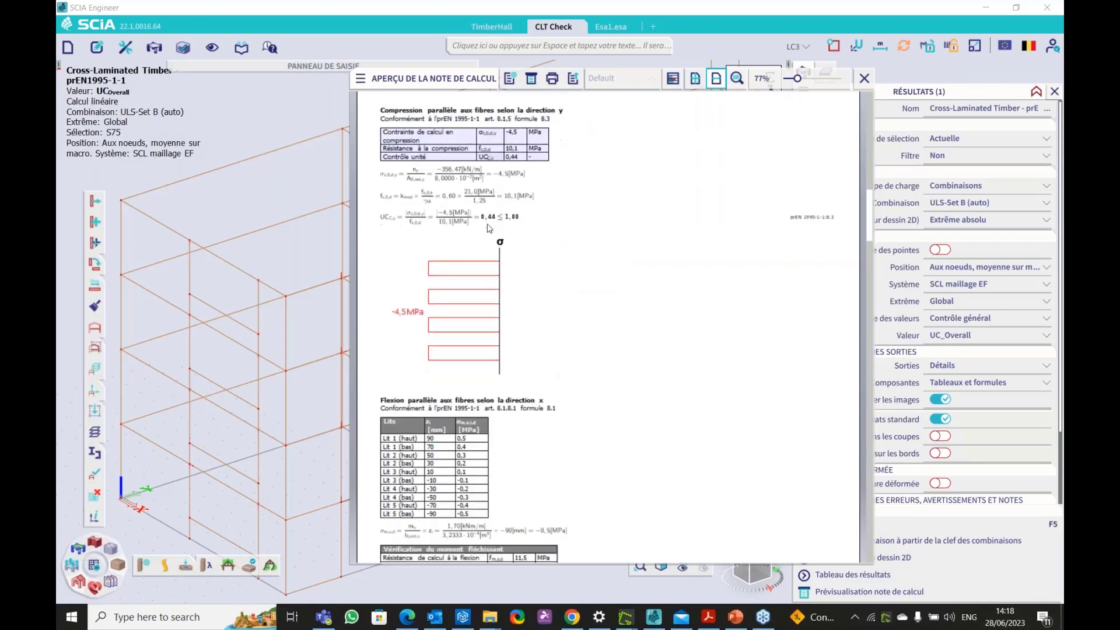
{"action": "scroll", "coordinate": [488, 228], "scroll_direction": "down", "scroll_amount": 3}
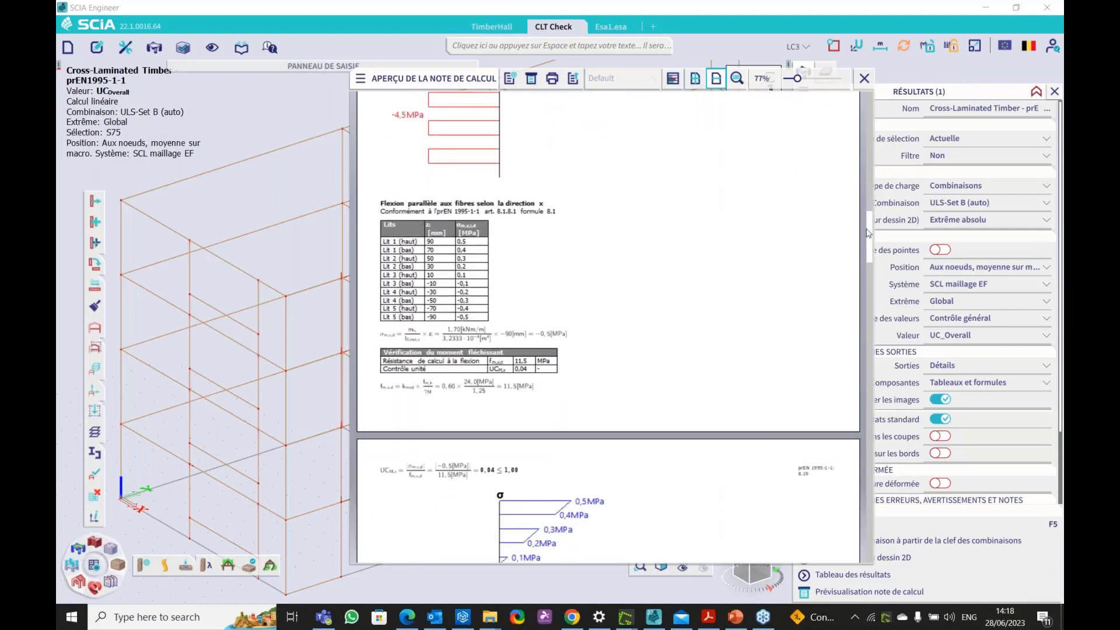
{"action": "left_click_drag", "start_coordinate": [864, 242], "coordinate": [848, 524]}
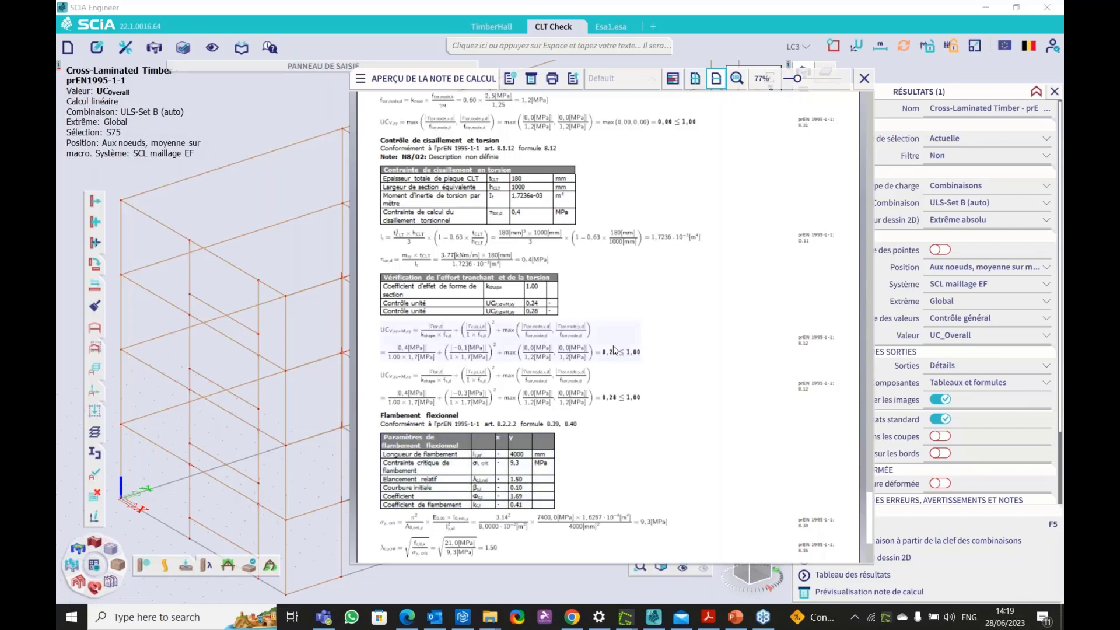
{"action": "scroll", "coordinate": [614, 350], "scroll_direction": "down", "scroll_amount": 3}
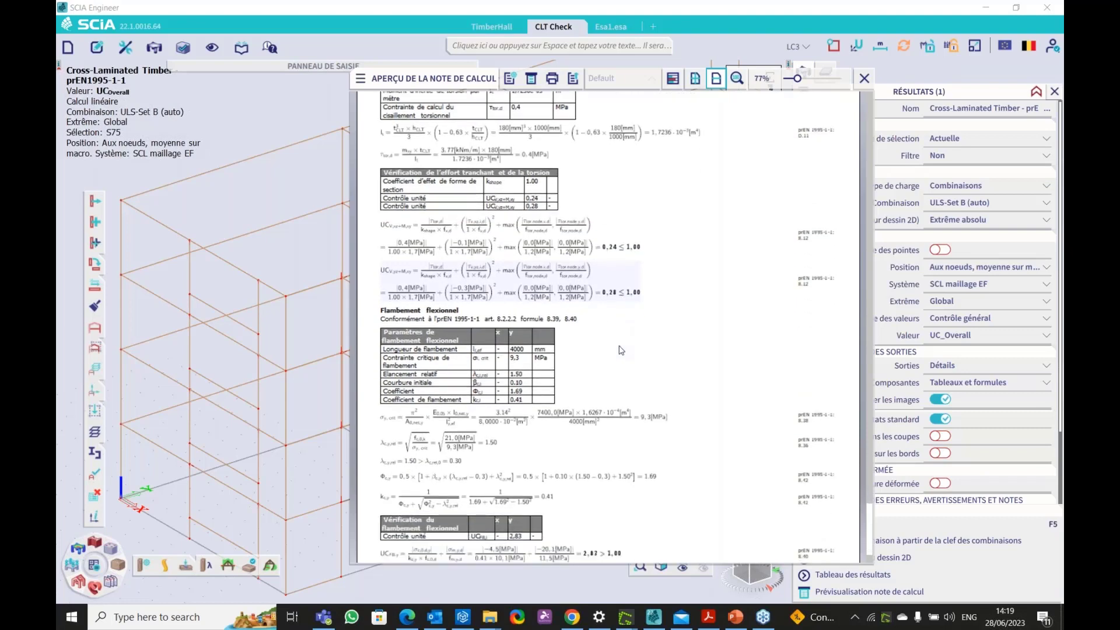
{"action": "scroll", "coordinate": [621, 350], "scroll_direction": "down", "scroll_amount": 2}
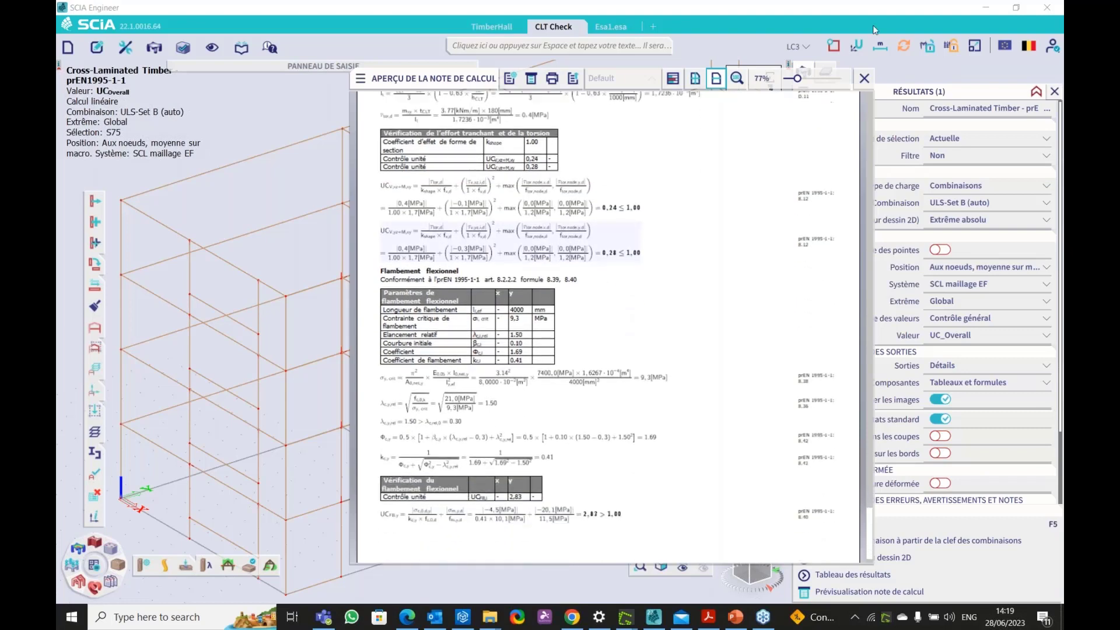
{"action": "left_click", "coordinate": [863, 80]}
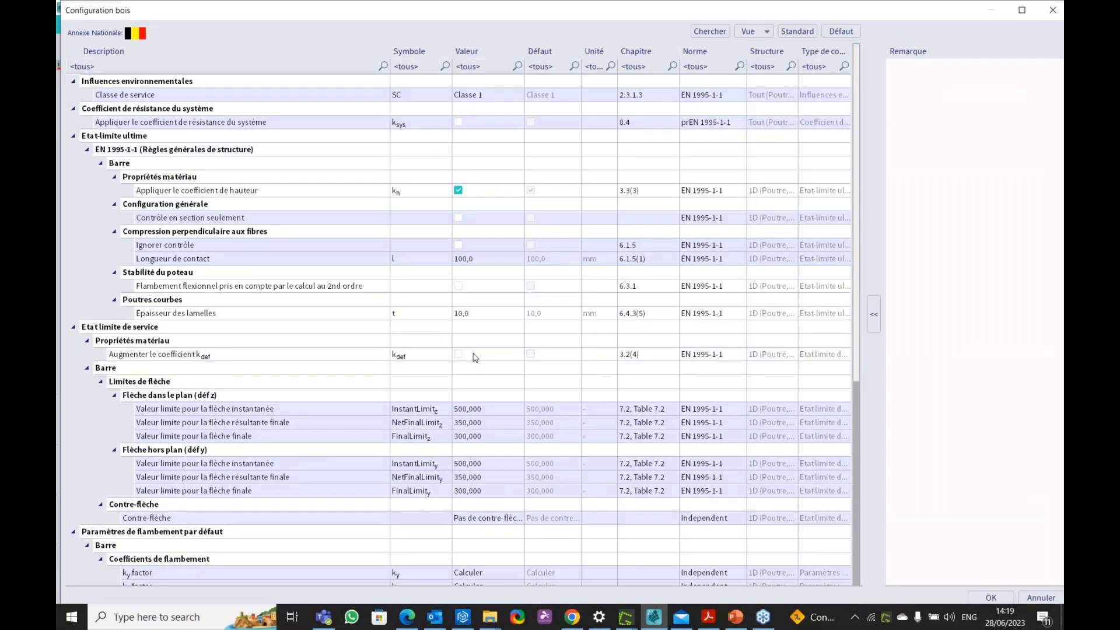
- Examine the timber configuration's default buckling parameters, in particular the 2D member effective buckling lengths in directions x and y
{"action": "scroll", "coordinate": [476, 357], "scroll_direction": "down", "scroll_amount": 3}
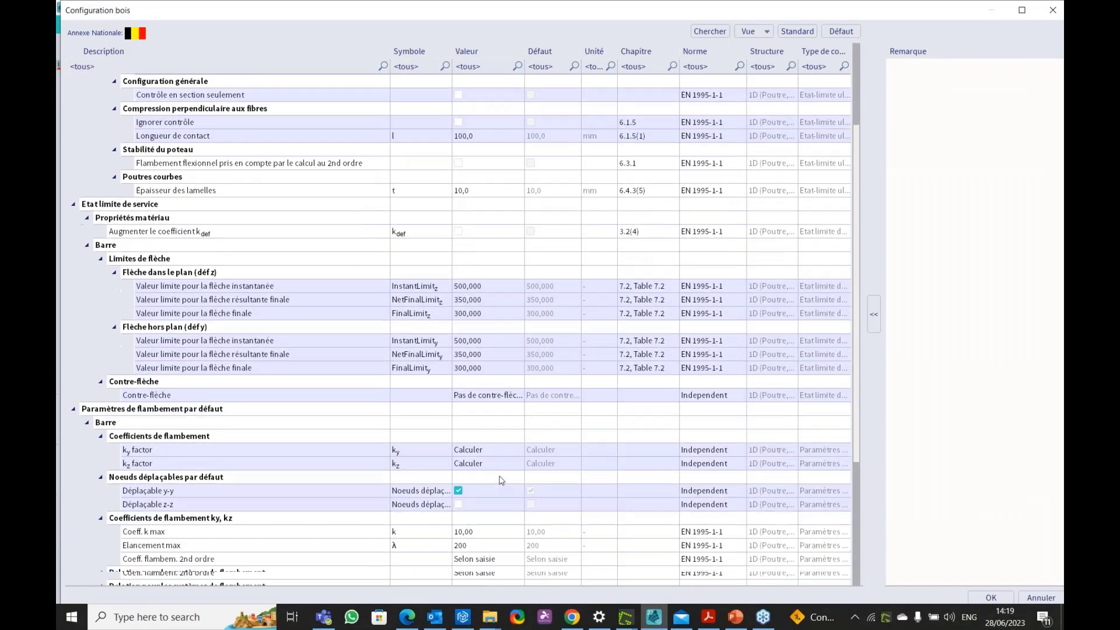
{"action": "scroll", "coordinate": [408, 513], "scroll_direction": "down", "scroll_amount": 4}
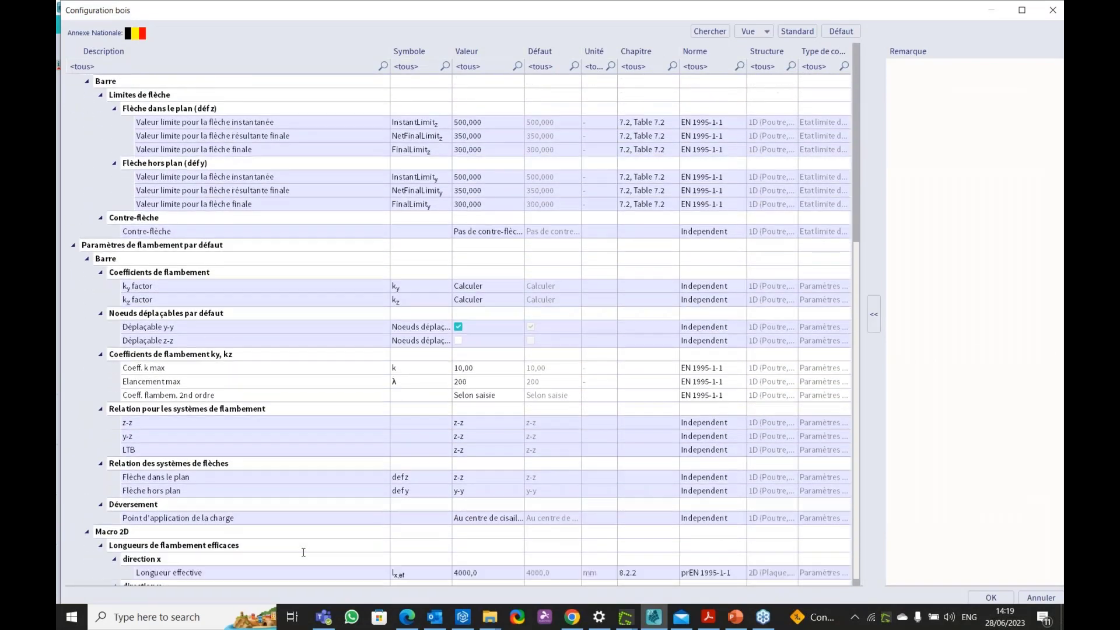
{"action": "scroll", "coordinate": [303, 552], "scroll_direction": "down", "scroll_amount": 1}
{"action": "scroll", "coordinate": [137, 398], "scroll_direction": "up", "scroll_amount": 7}
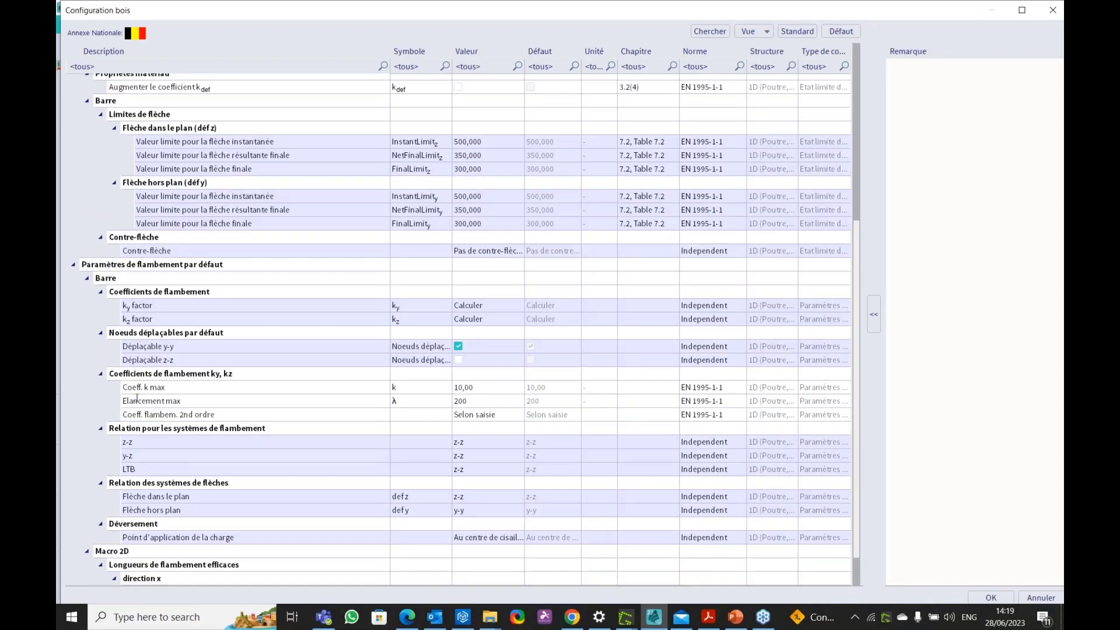
{"action": "scroll", "coordinate": [328, 548], "scroll_direction": "down", "scroll_amount": 1}
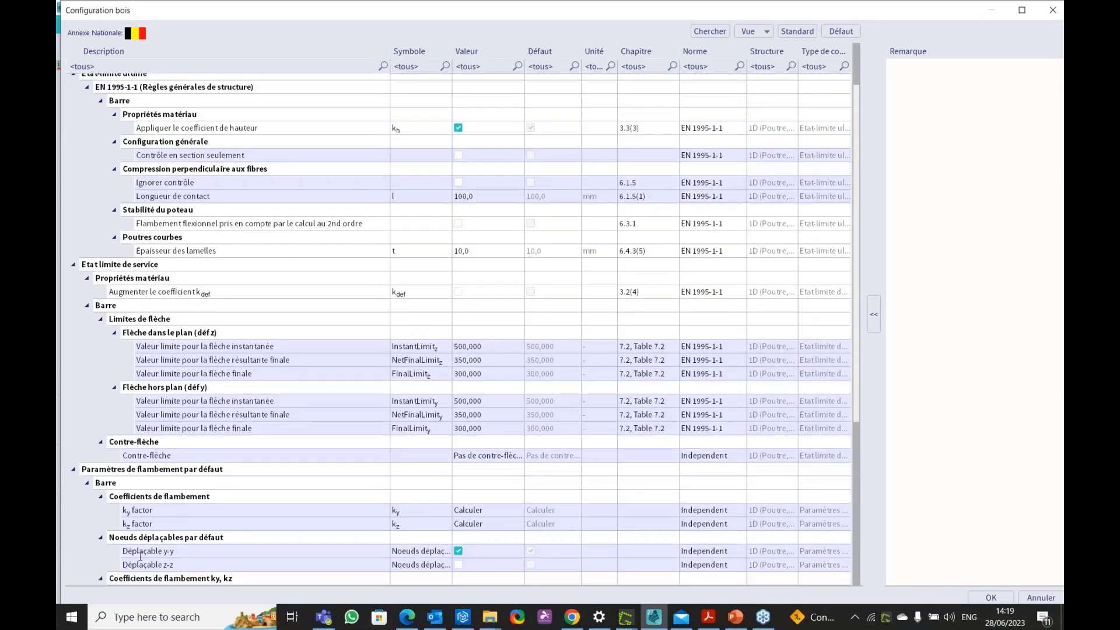
{"action": "scroll", "coordinate": [140, 556], "scroll_direction": "down", "scroll_amount": 2}
{"action": "scroll", "coordinate": [140, 556], "scroll_direction": "down", "scroll_amount": 2}
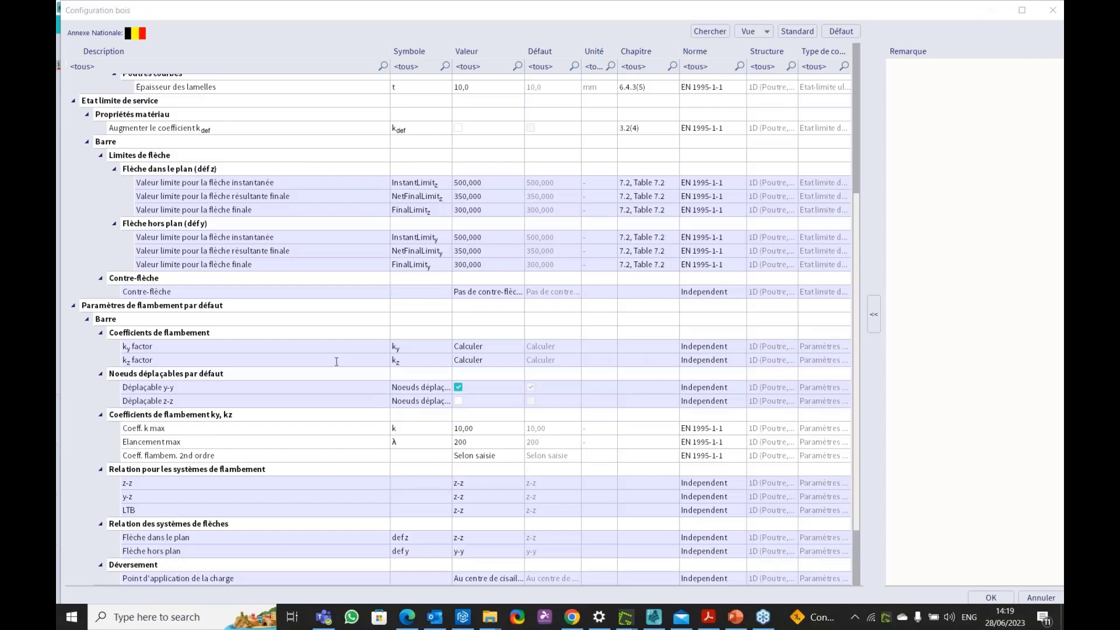
{"action": "scroll", "coordinate": [320, 430], "scroll_direction": "down", "scroll_amount": 2}
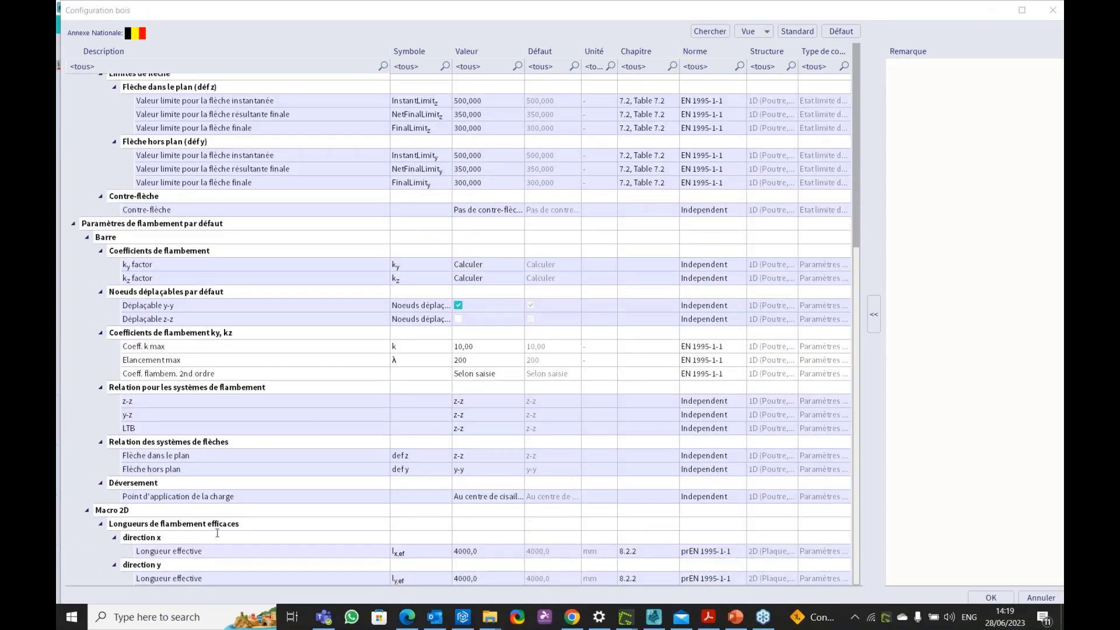
{"action": "left_click", "coordinate": [409, 549]}
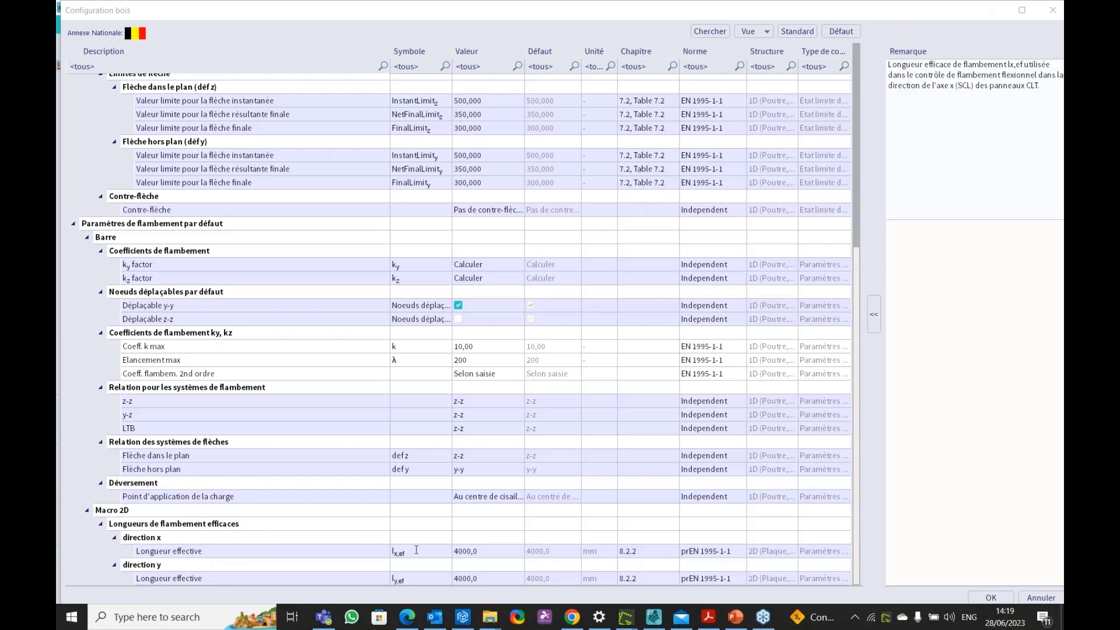
{"action": "left_click", "coordinate": [485, 551]}
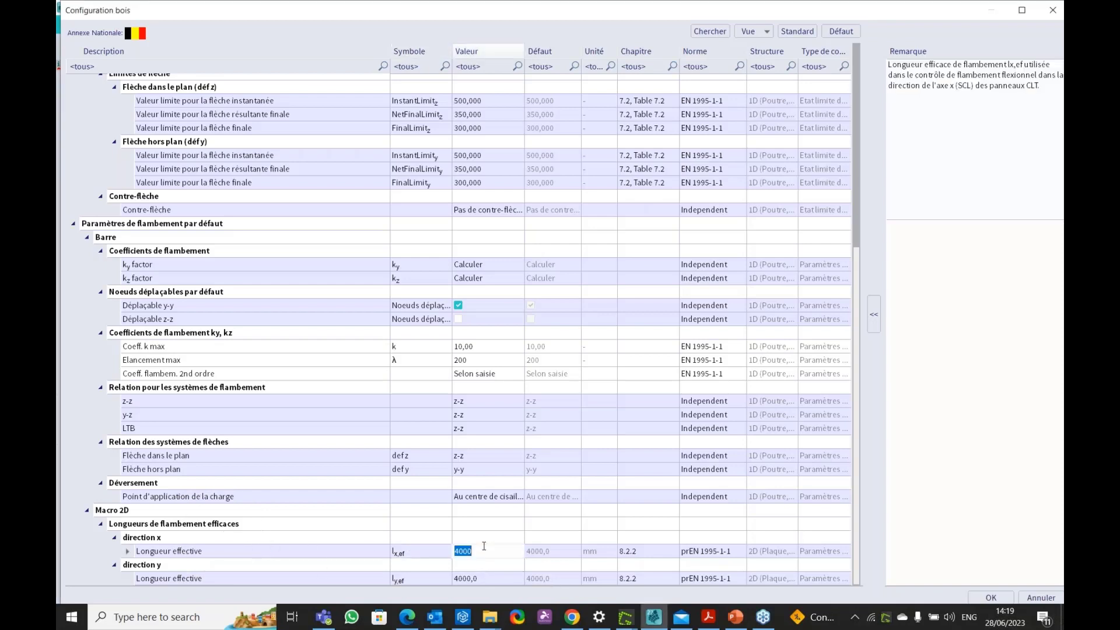
{"action": "left_click", "coordinate": [481, 578]}
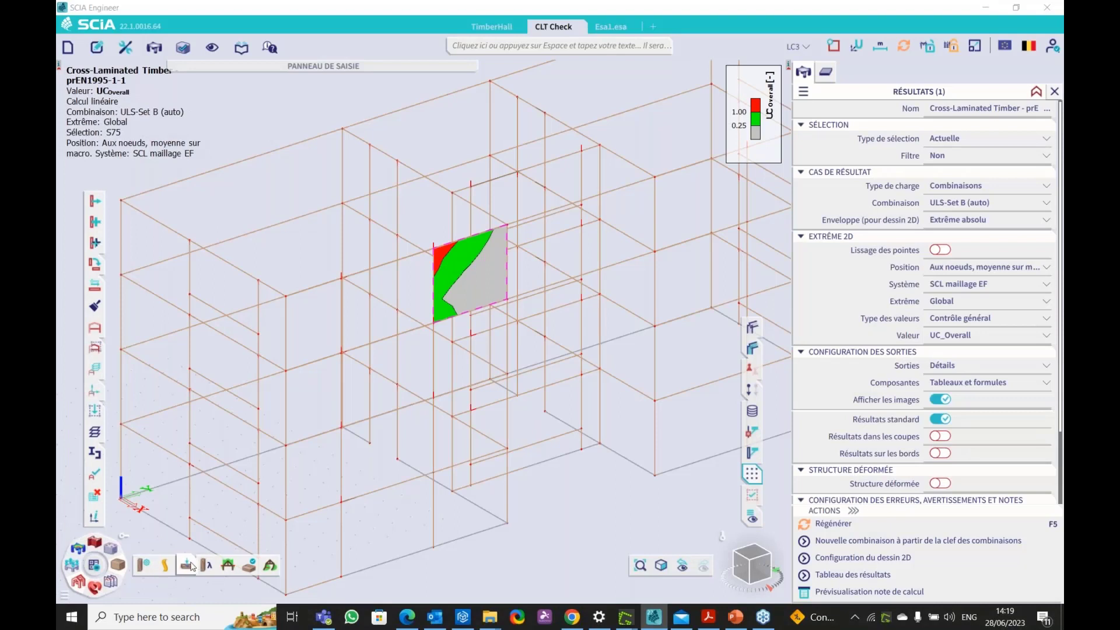
- Try 2D member timber data on wall S75 with the buckling input type set to utilisateur, and close it without saving
{"action": "mouse_move", "coordinate": [185, 563]}
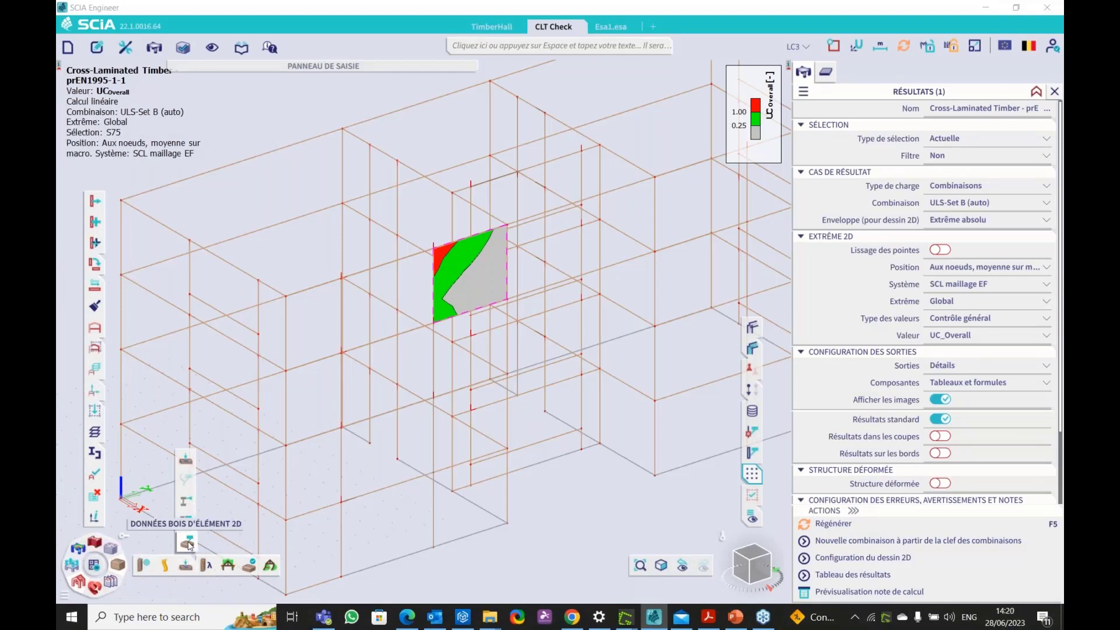
{"action": "left_click", "coordinate": [189, 544]}
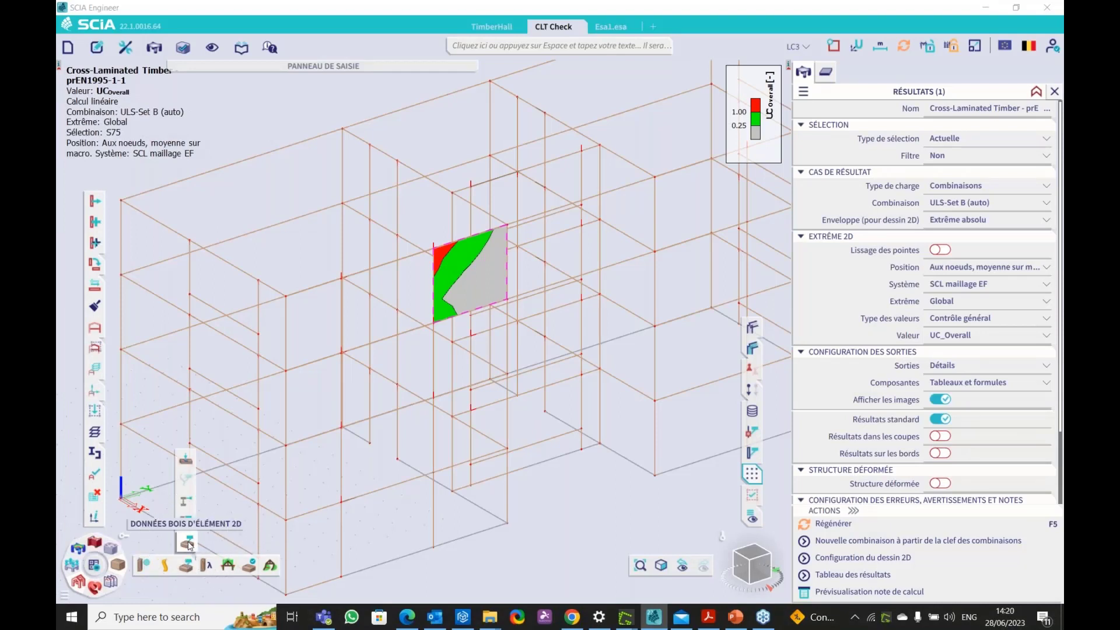
{"action": "left_click", "coordinate": [469, 241]}
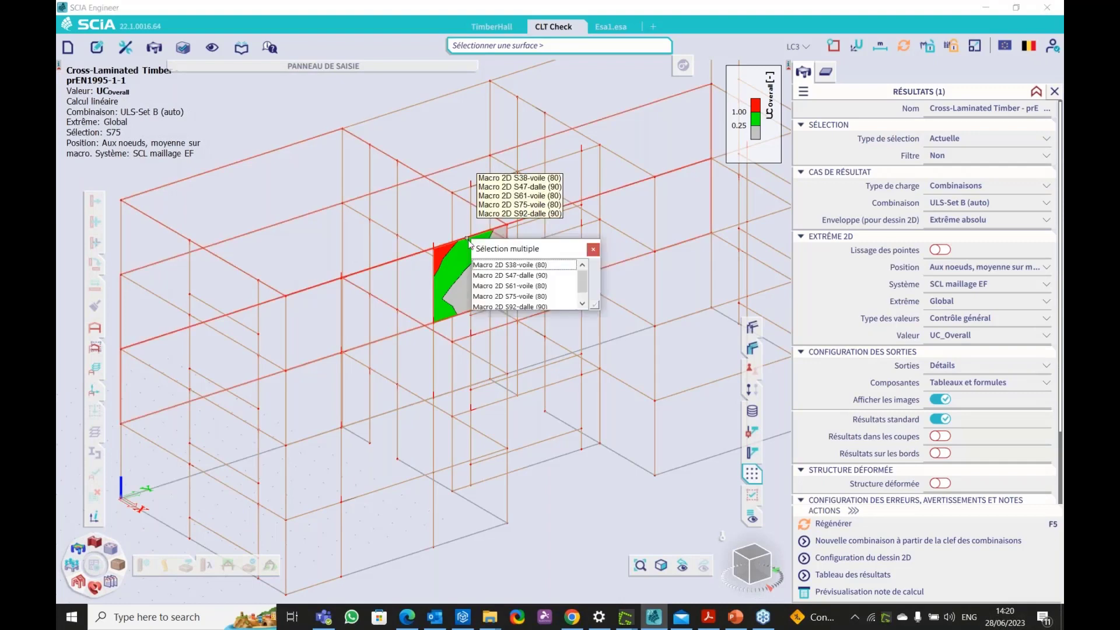
{"action": "left_click", "coordinate": [500, 296]}
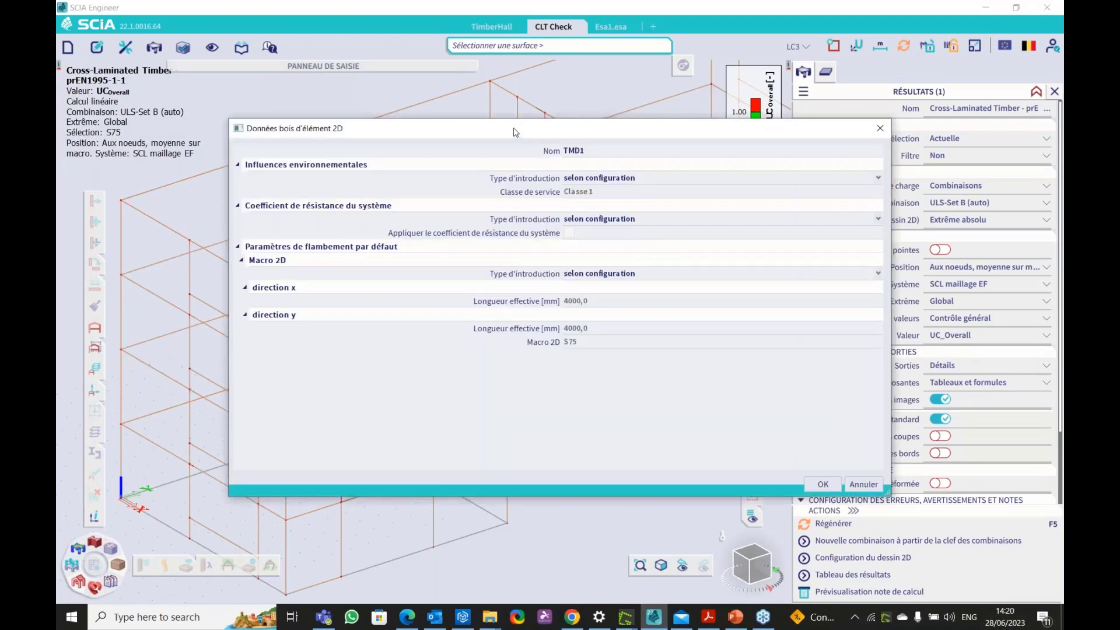
{"action": "left_click_drag", "start_coordinate": [487, 134], "coordinate": [410, 136]}
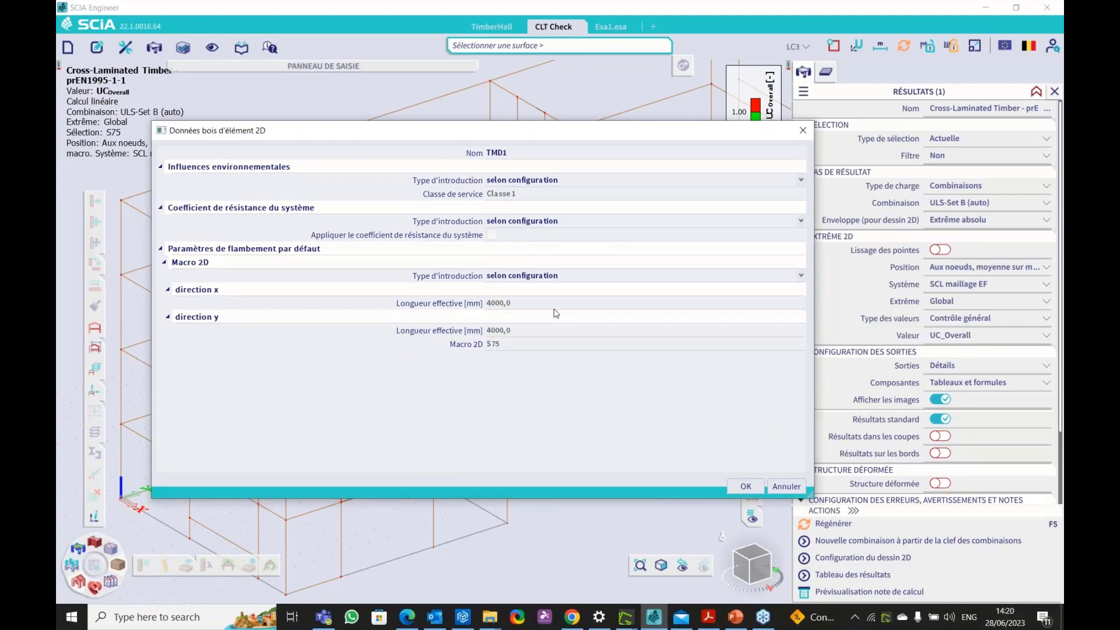
{"action": "left_click", "coordinate": [522, 276]}
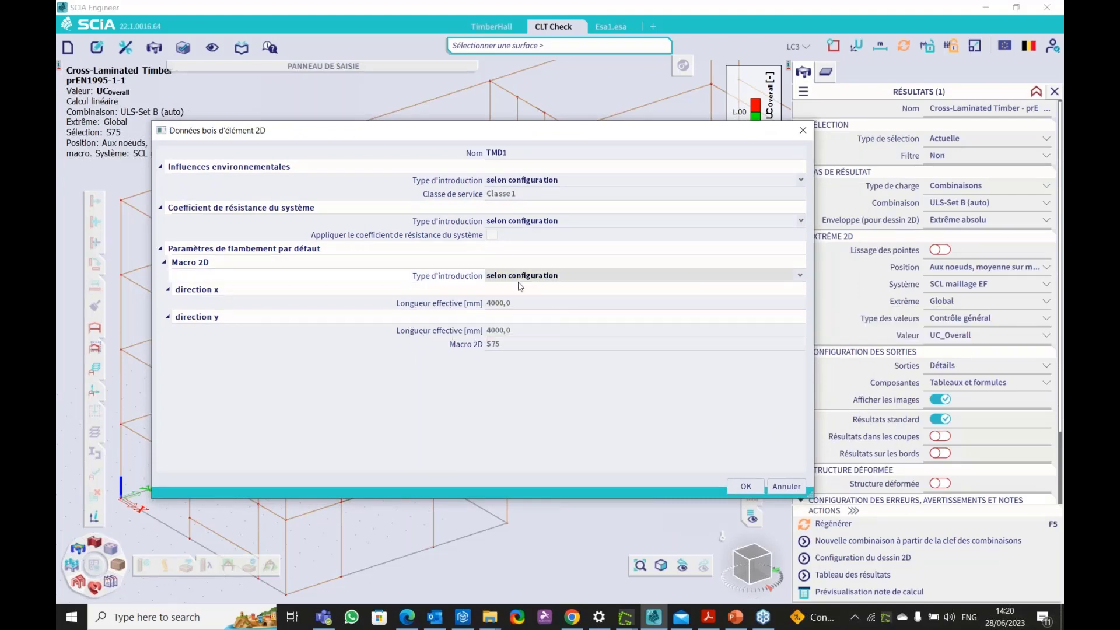
{"action": "left_click", "coordinate": [515, 301]}
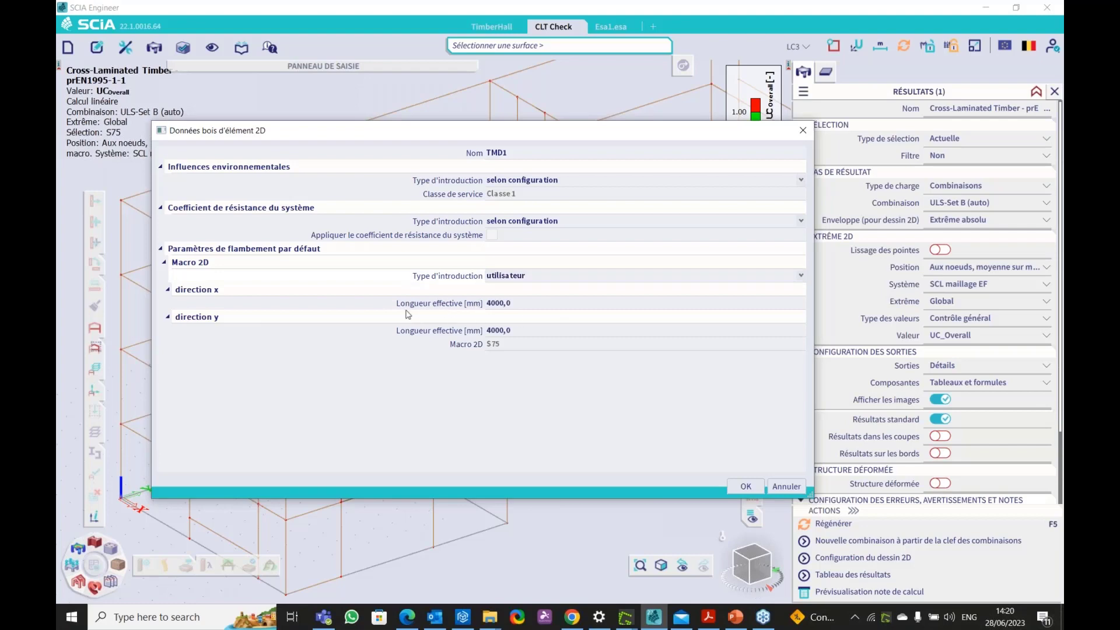
{"action": "mouse_move", "coordinate": [438, 313]}
{"action": "left_click_drag", "start_coordinate": [554, 136], "coordinate": [460, 128]}
{"action": "left_click", "coordinate": [708, 120]}
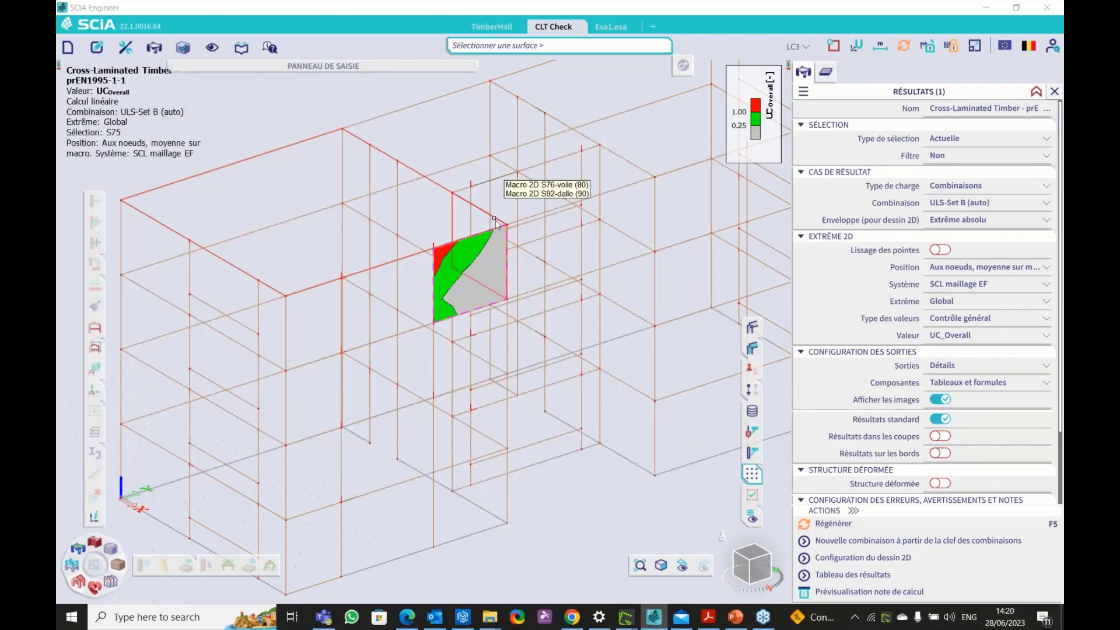
{"action": "key", "text": "Escape"}
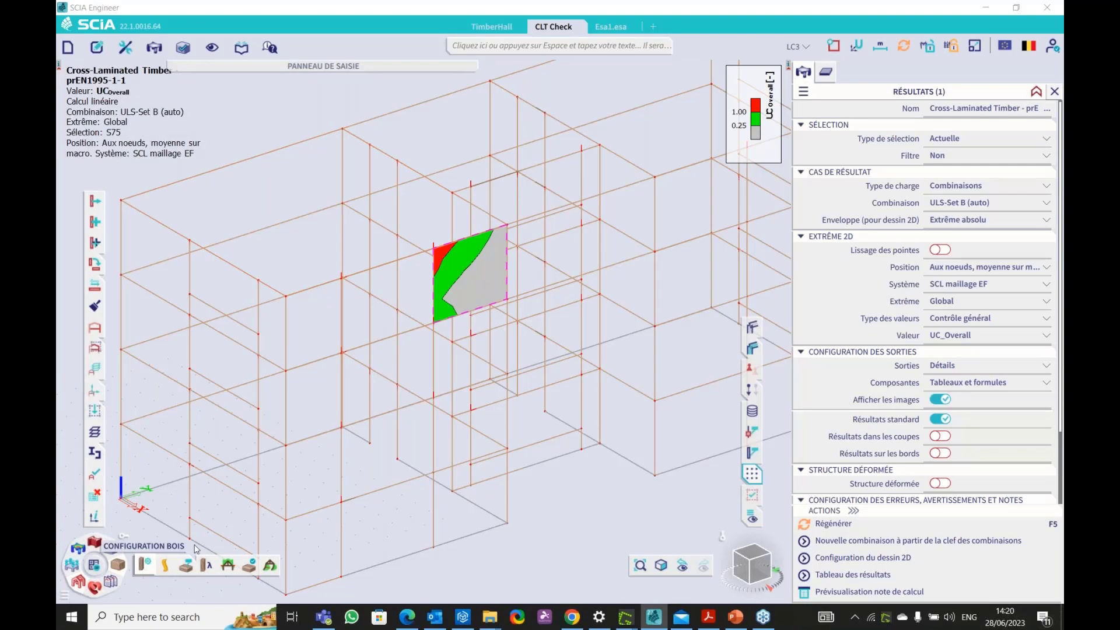
- Switch to the PowerPoint slide show of the timber webinar
{"action": "middle_click_drag", "start_coordinate": [564, 486], "coordinate": [552, 466]}
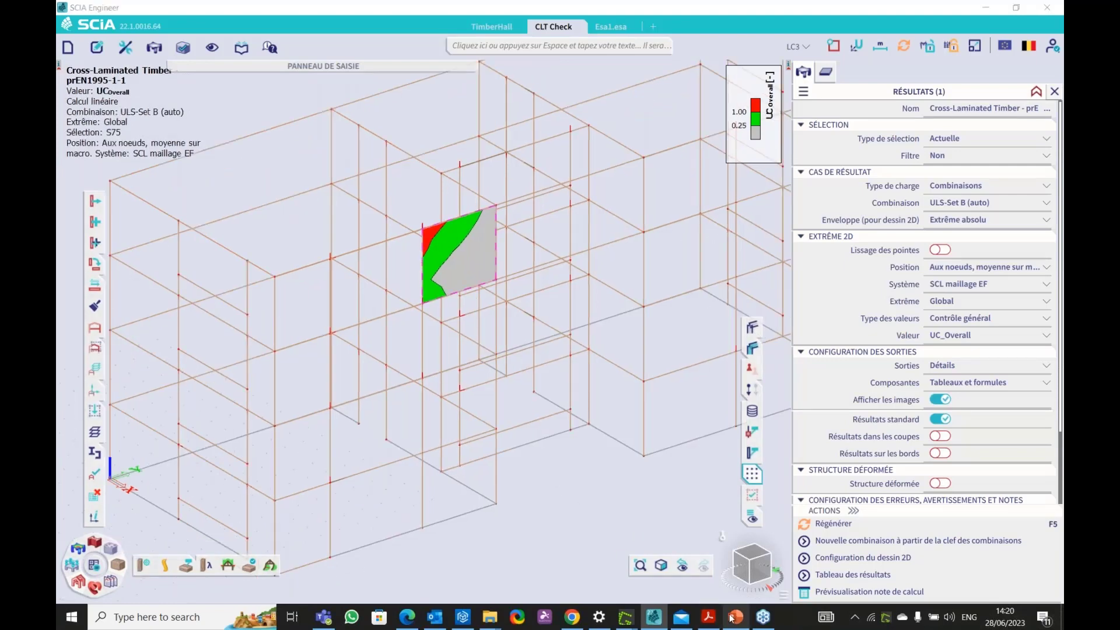
{"action": "mouse_move", "coordinate": [731, 618]}
{"action": "left_click", "coordinate": [736, 569]}
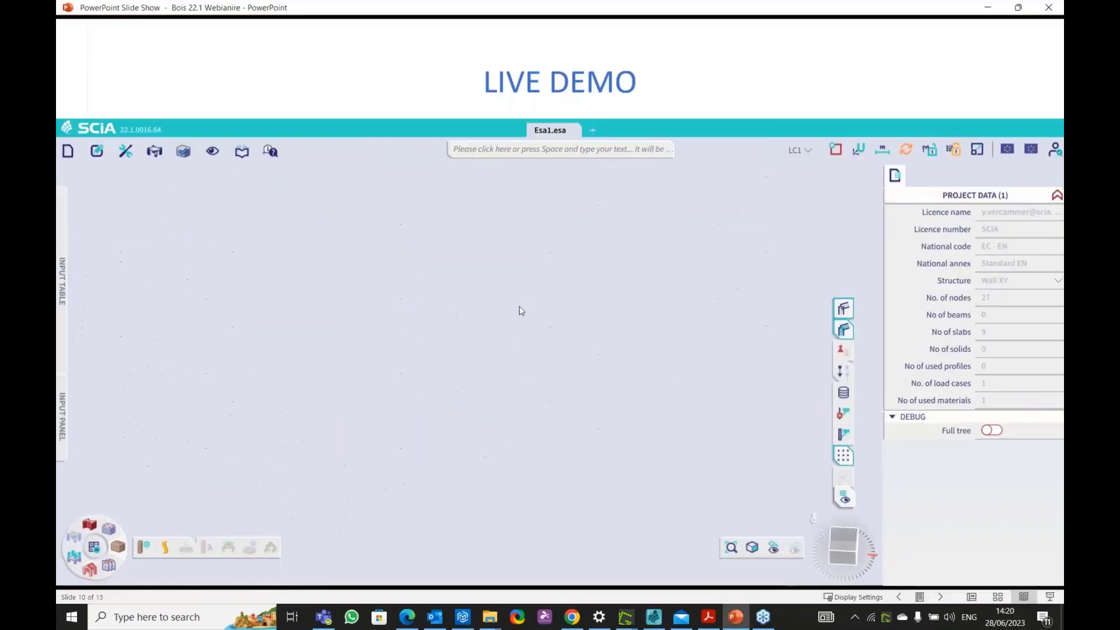
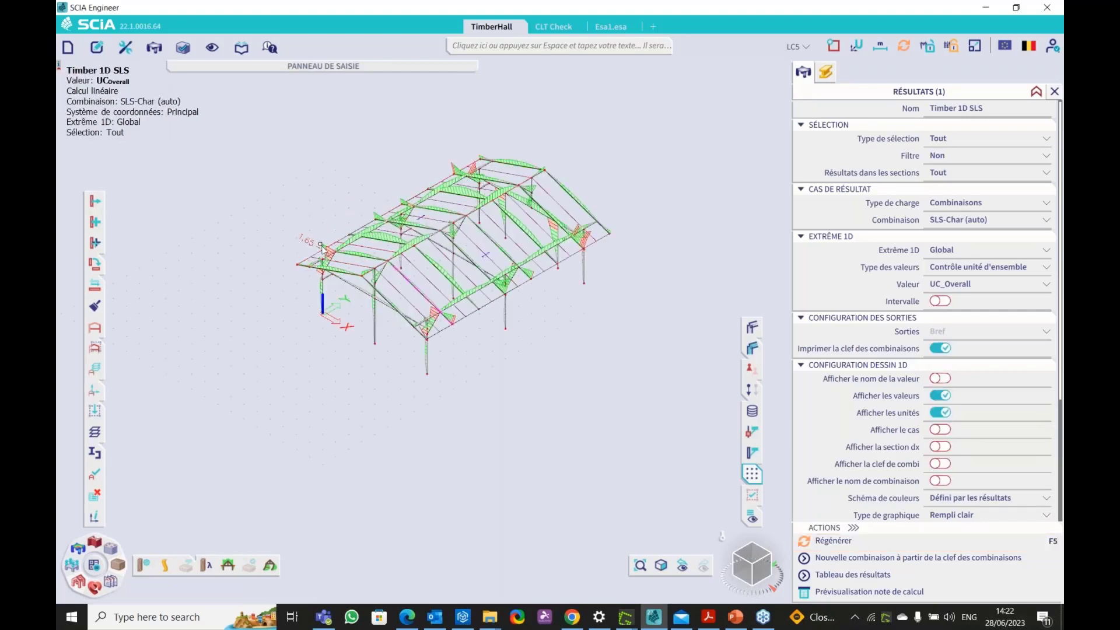
- Preview the Timber 1D SLS calculation note for the TimberHall project, review its deflection check table and close it
{"action": "left_click", "coordinate": [1011, 598]}
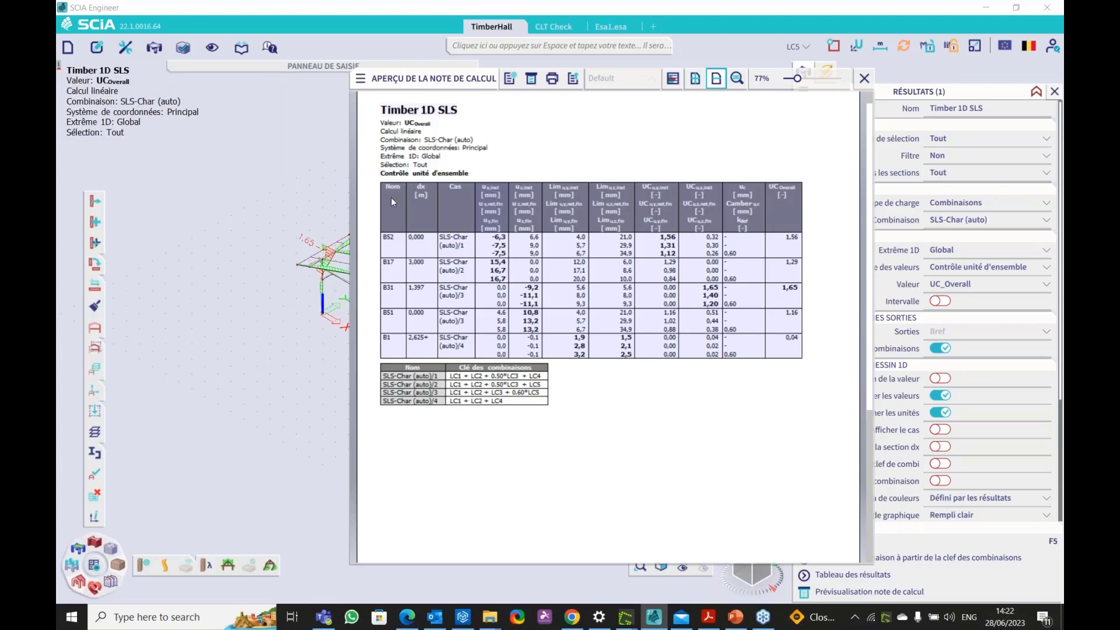
{"action": "left_click", "coordinate": [315, 198]}
{"action": "left_click", "coordinate": [863, 85]}
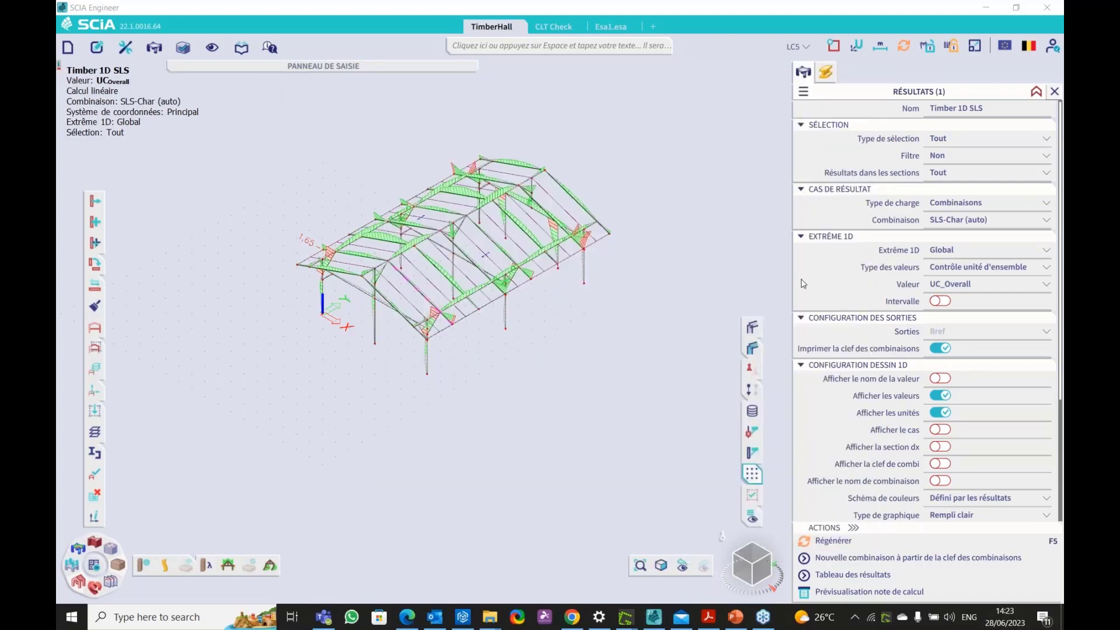
- Set the Timber 1D SLS result value to u_z,fin and regenerate the results on the hall's members
{"action": "left_click", "coordinate": [950, 285]}
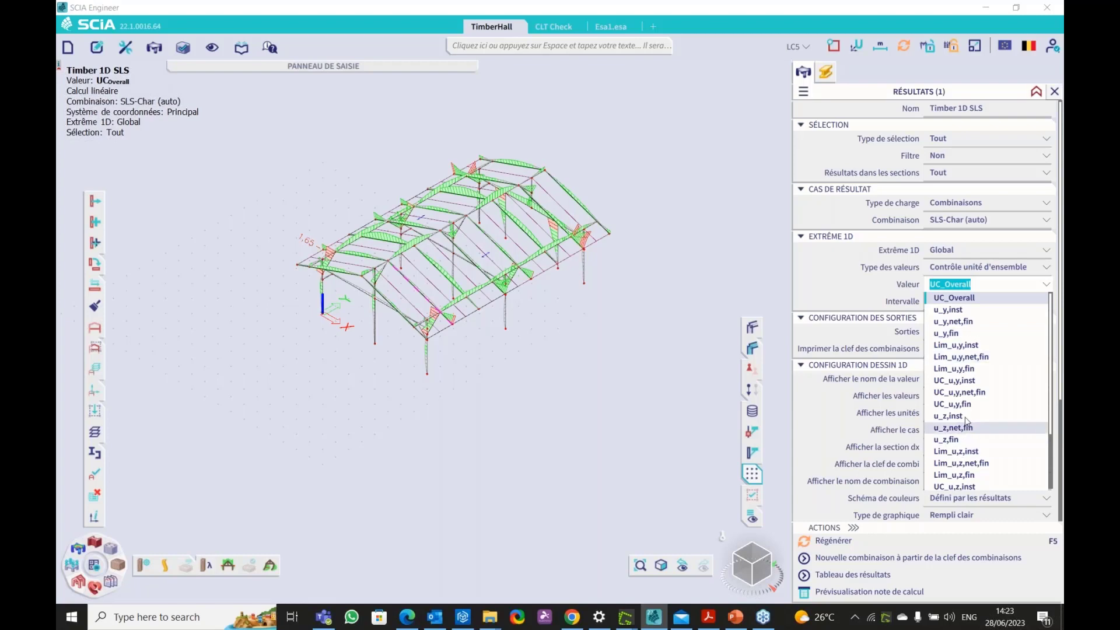
{"action": "left_click", "coordinate": [840, 541]}
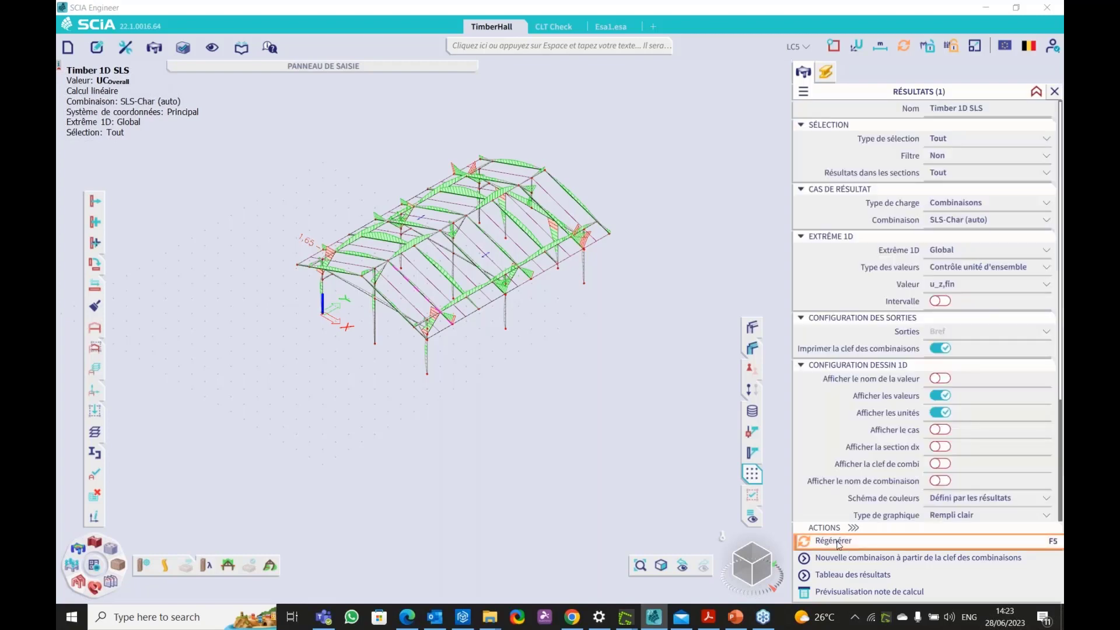
{"action": "left_click", "coordinate": [838, 542]}
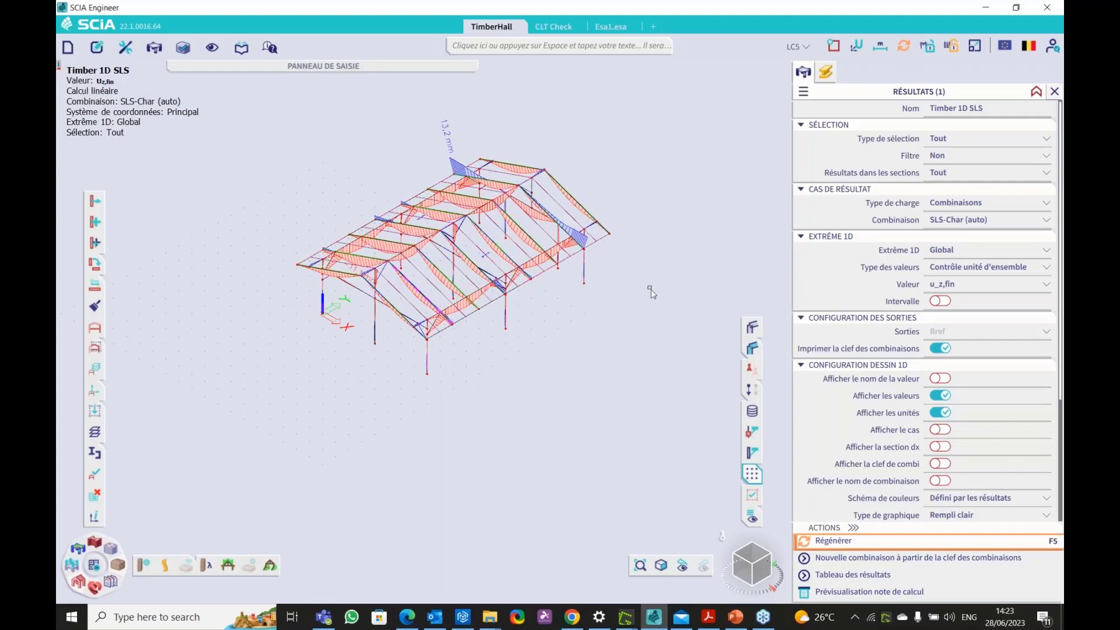
{"action": "left_click", "coordinate": [985, 284]}
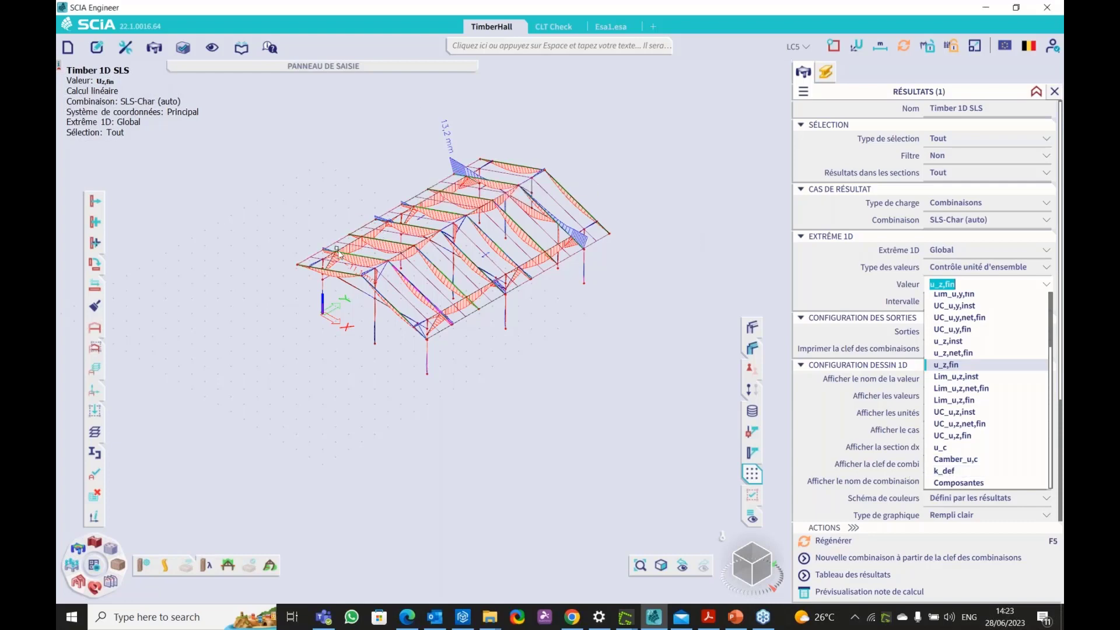
{"action": "left_click", "coordinate": [279, 256]}
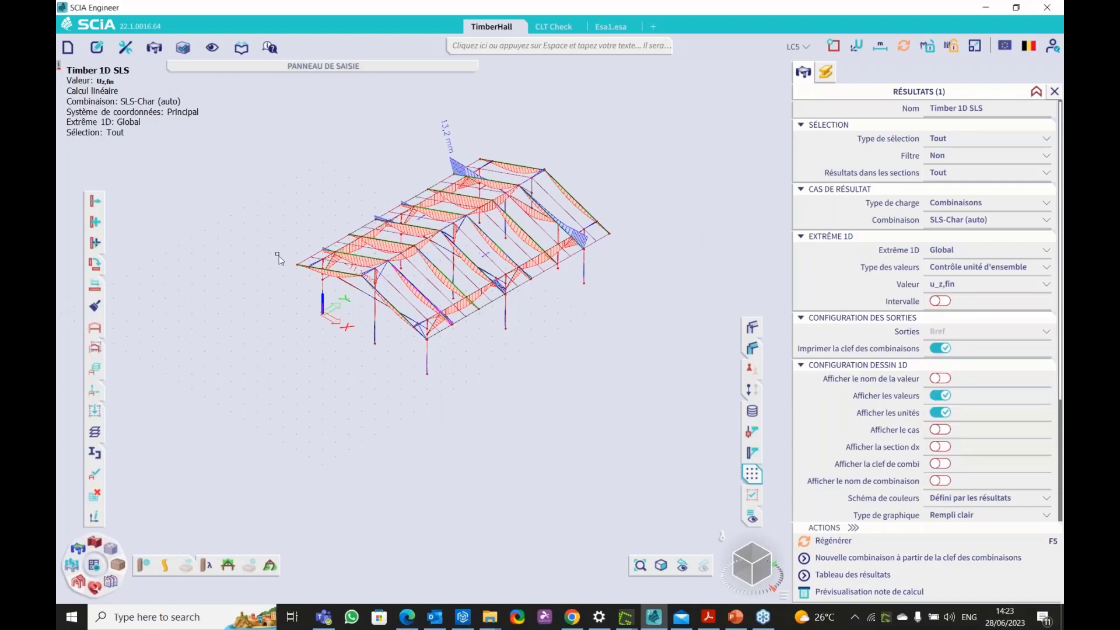
{"action": "left_click", "coordinate": [969, 286]}
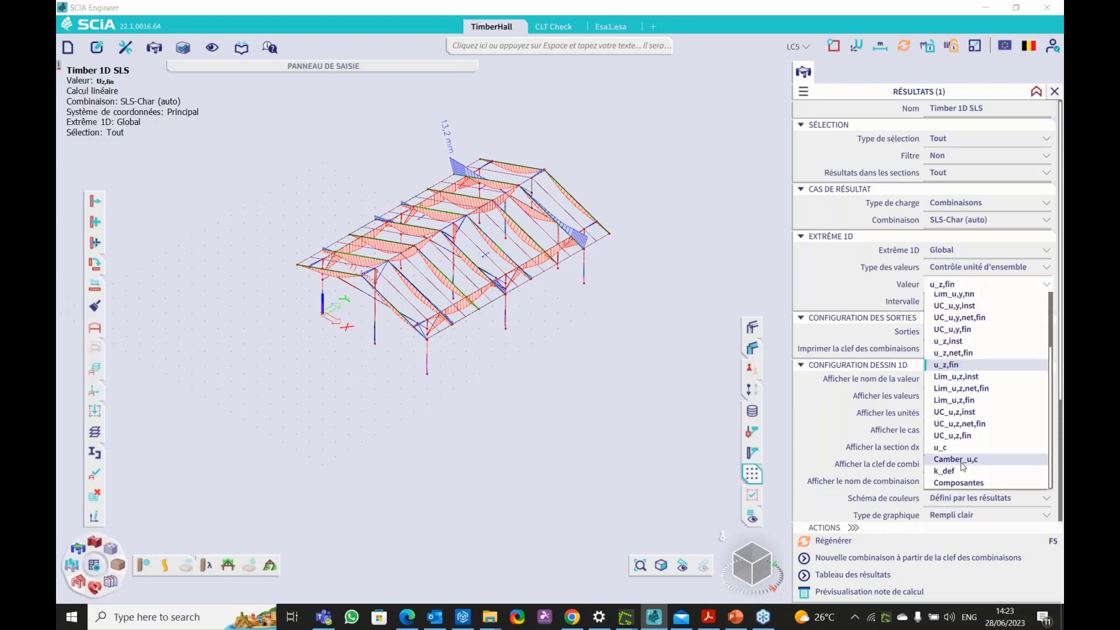
{"action": "left_click", "coordinate": [356, 387]}
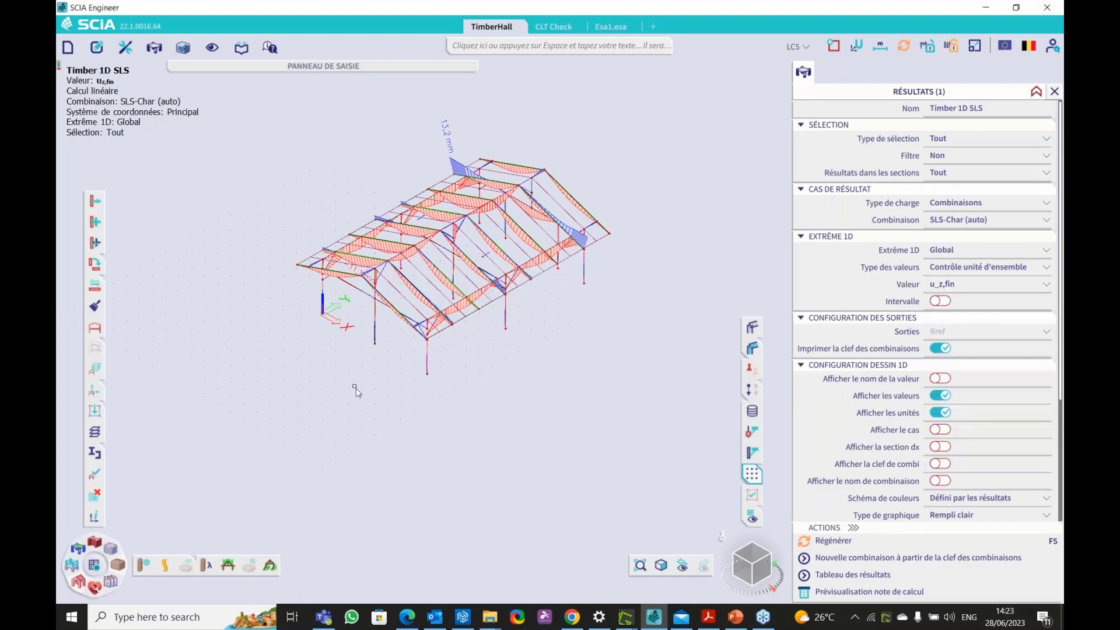
- Open the timber configuration, review the SLS deflection limits, default buckling parameters and camber options, and close it without changes
{"action": "left_click", "coordinate": [144, 565]}
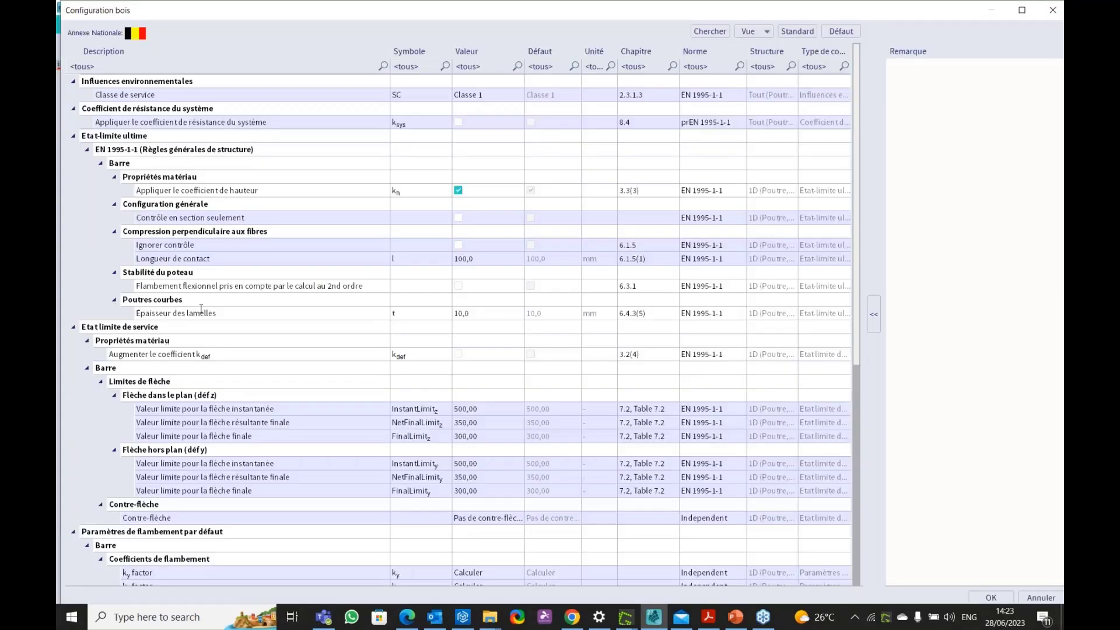
{"action": "scroll", "coordinate": [207, 312], "scroll_direction": "down", "scroll_amount": 5}
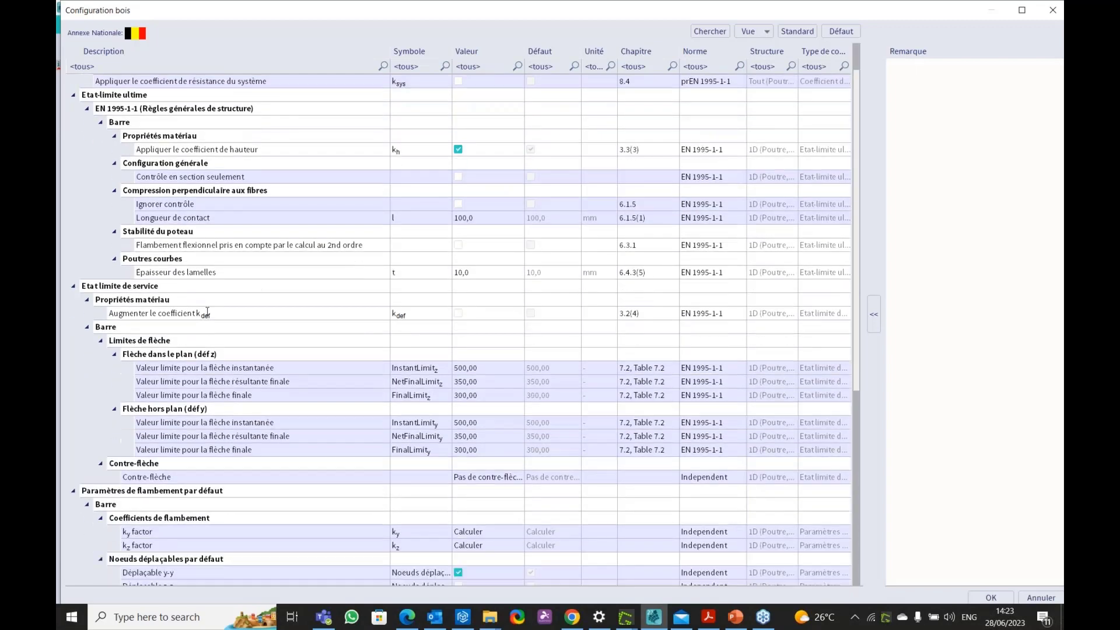
{"action": "scroll", "coordinate": [208, 312], "scroll_direction": "down", "scroll_amount": 4}
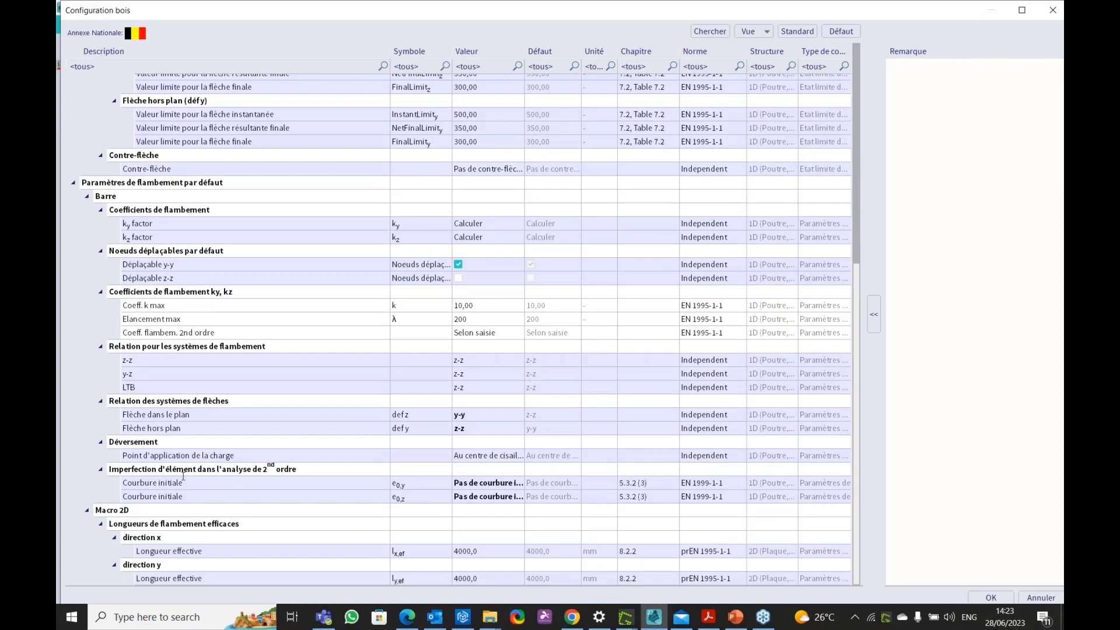
{"action": "scroll", "coordinate": [183, 477], "scroll_direction": "up", "scroll_amount": 6}
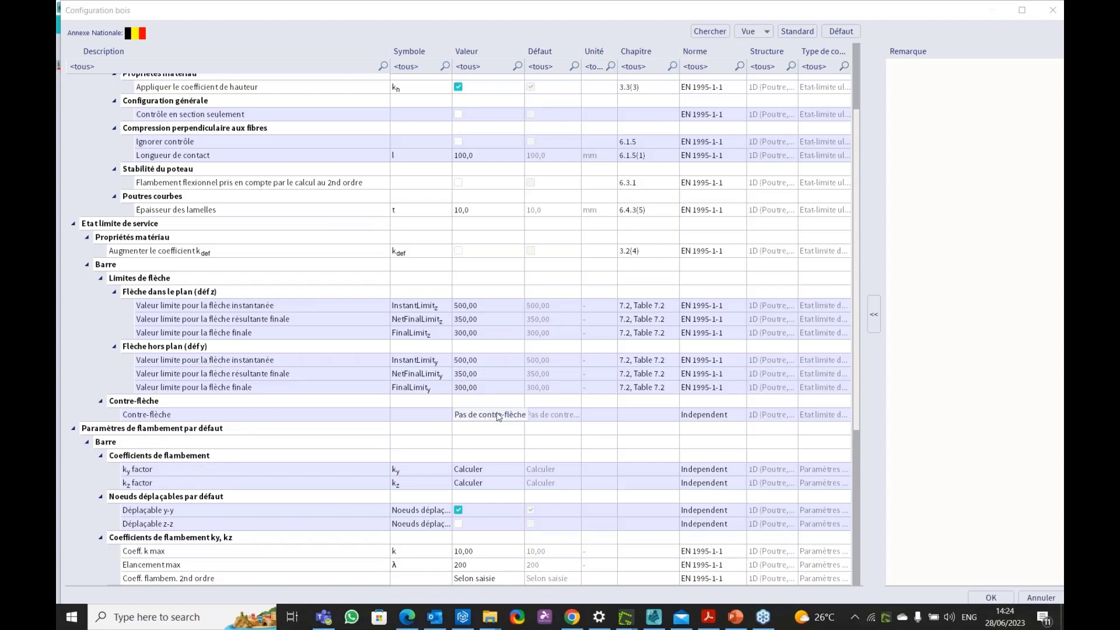
{"action": "left_click", "coordinate": [520, 416]}
{"action": "left_click", "coordinate": [519, 415]}
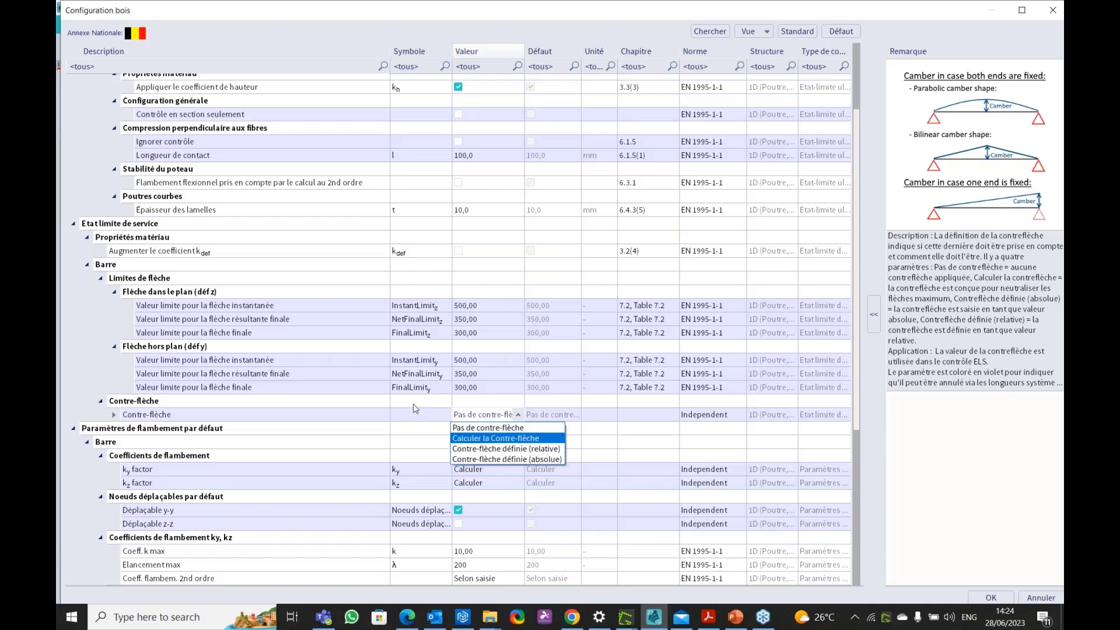
{"action": "left_click", "coordinate": [405, 431]}
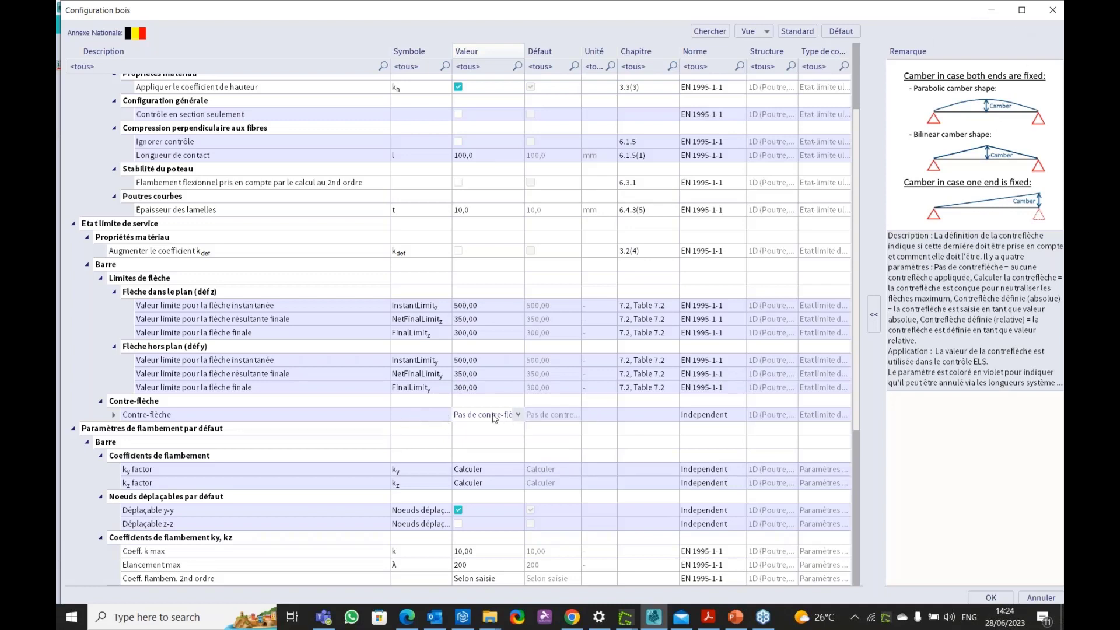
{"action": "left_click", "coordinate": [1053, 10]}
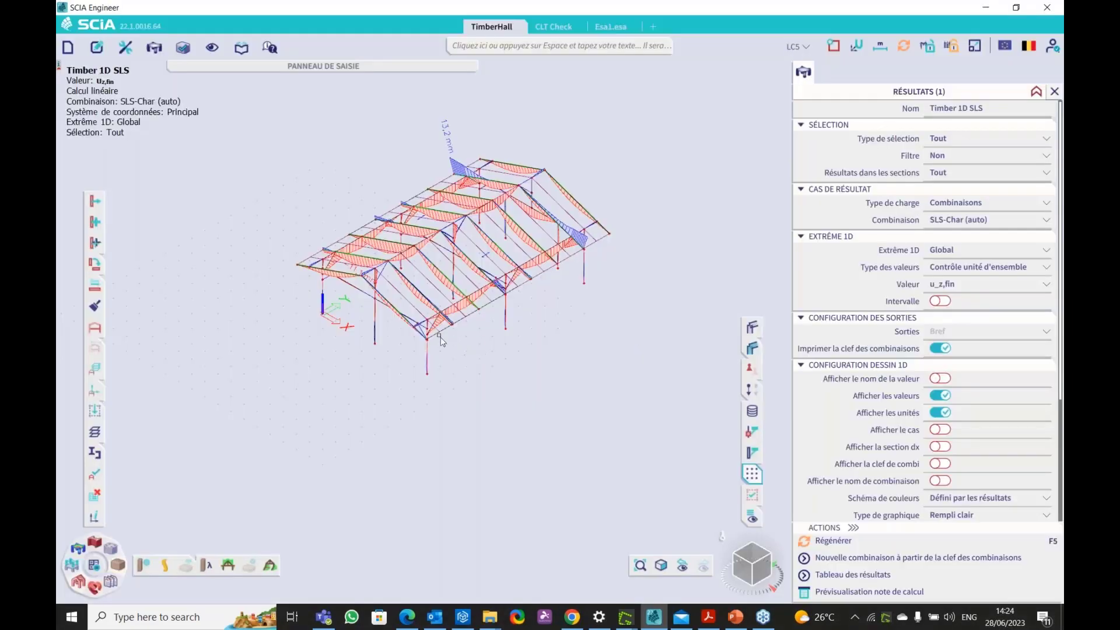
- Open the reference lengths and buckling settings of rafter B40 and review the y-y span parameters and advanced configuration
{"action": "middle_click_drag", "start_coordinate": [369, 336], "coordinate": [225, 393]}
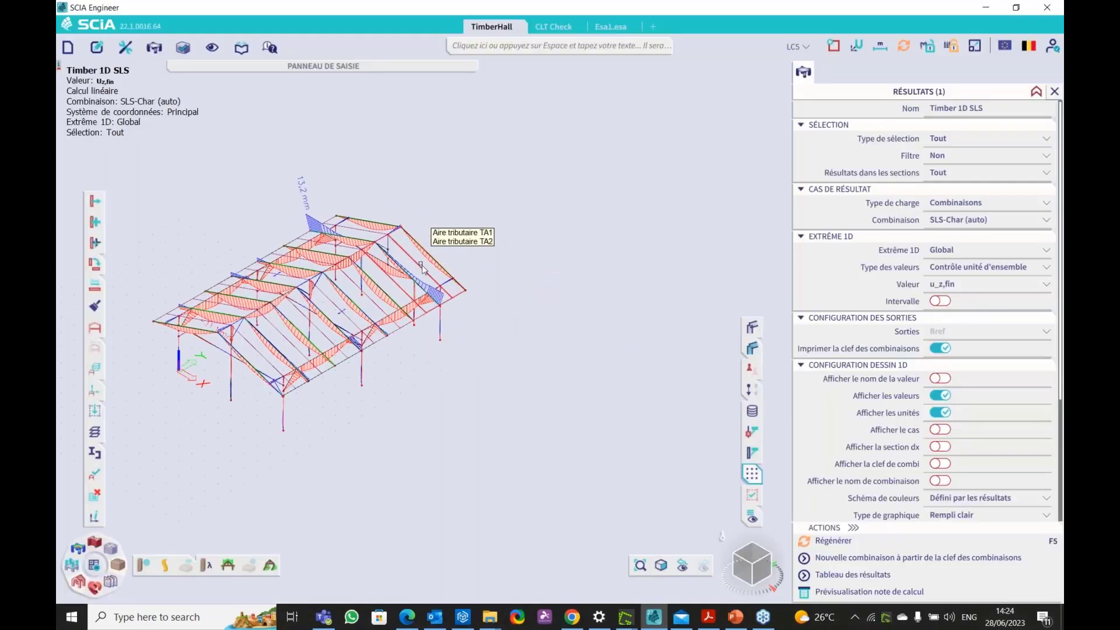
{"action": "left_click", "coordinate": [255, 363]}
{"action": "left_click", "coordinate": [293, 400]}
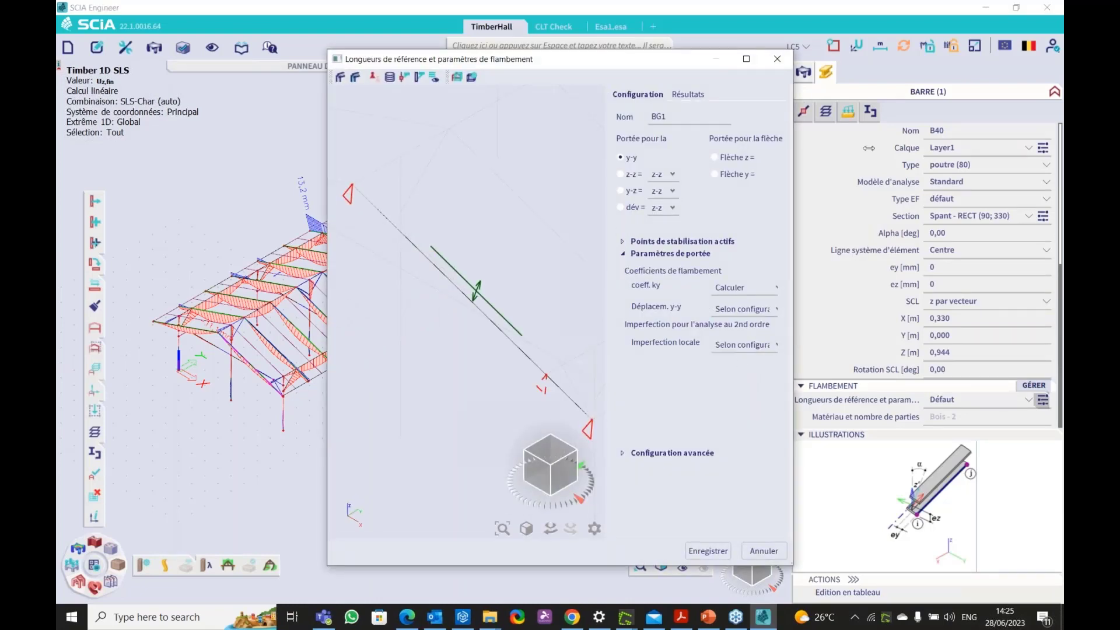
{"action": "left_click_drag", "start_coordinate": [792, 138], "coordinate": [1015, 140]}
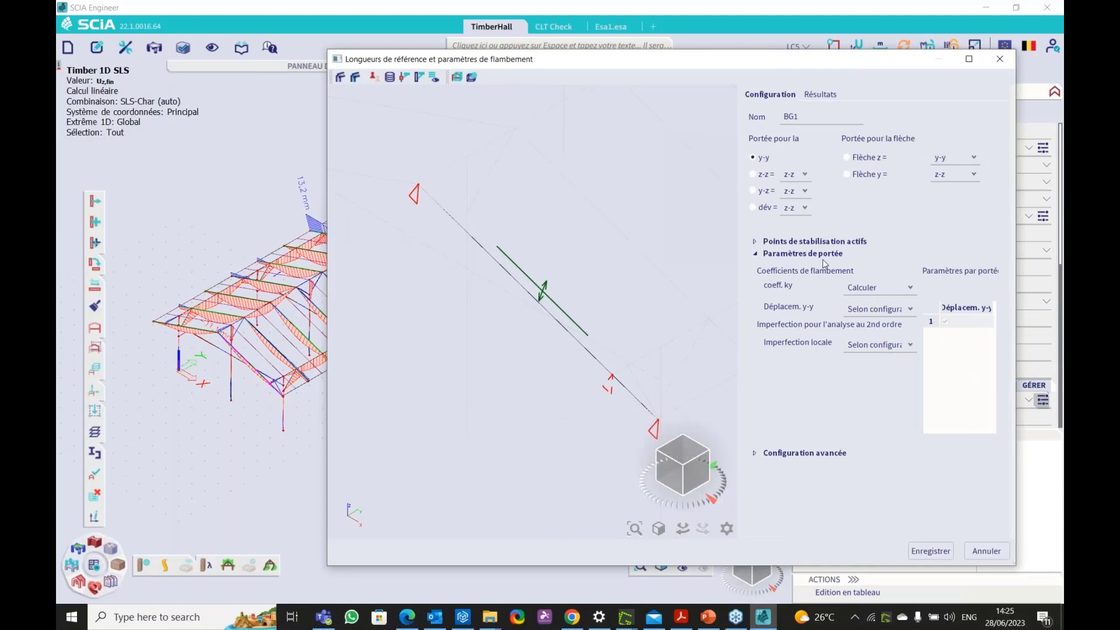
{"action": "left_click", "coordinate": [756, 254]}
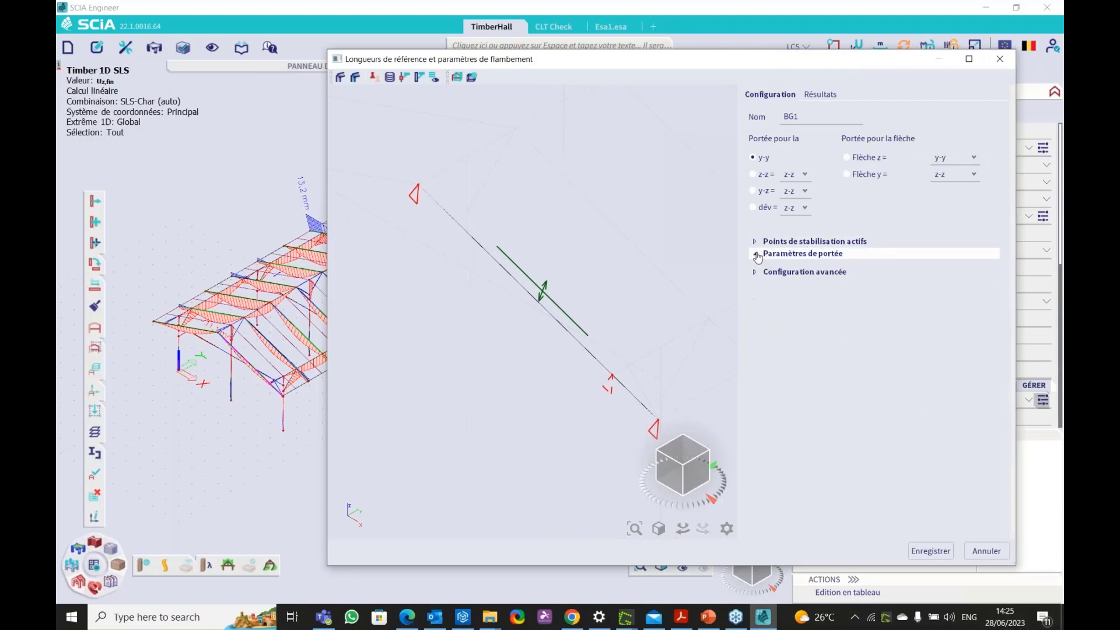
{"action": "left_click", "coordinate": [755, 254]}
{"action": "left_click", "coordinate": [776, 453]}
{"action": "scroll", "coordinate": [891, 460], "scroll_direction": "down", "scroll_amount": 1}
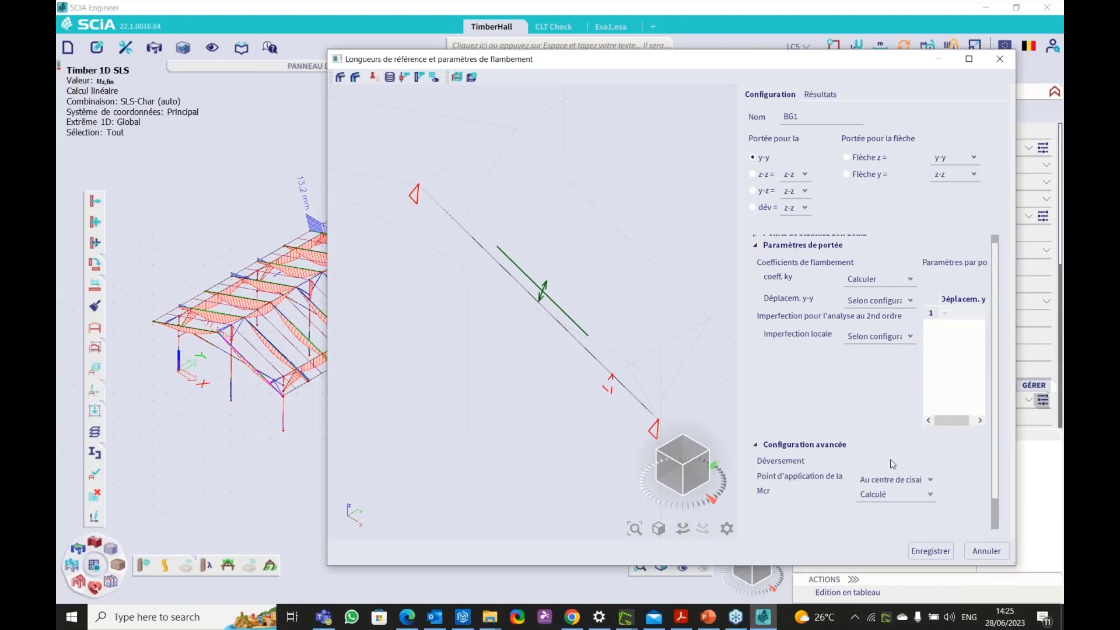
{"action": "left_click_drag", "start_coordinate": [1060, 187], "coordinate": [1063, 187]}
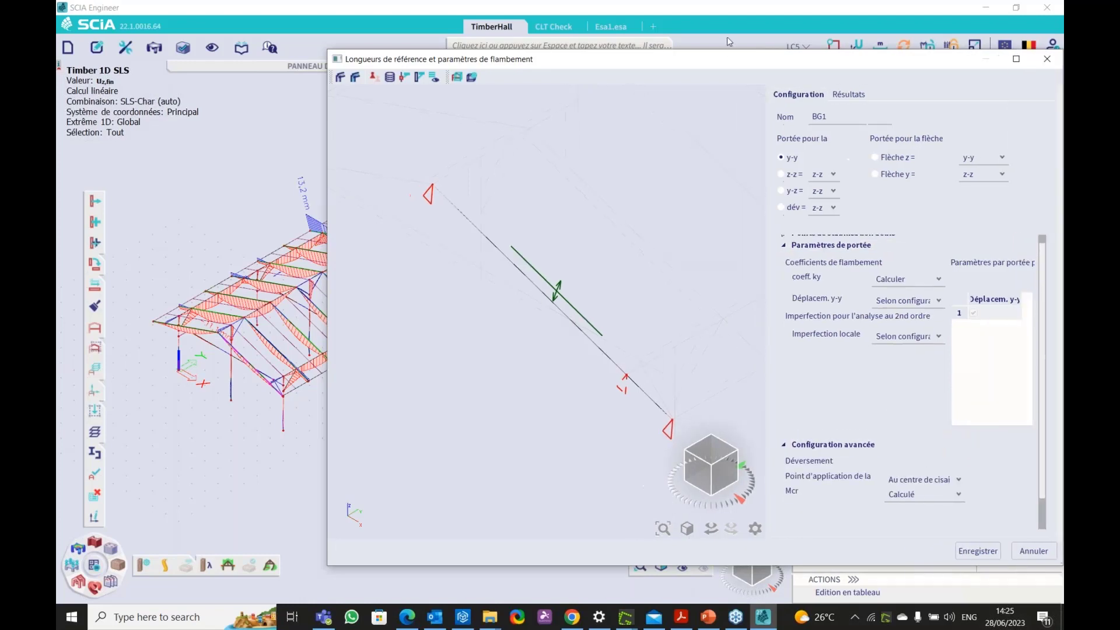
{"action": "left_click_drag", "start_coordinate": [727, 65], "coordinate": [532, 60]}
- Show the Flèche z span parameters of rafter B40 and examine the available camber options
{"action": "left_click", "coordinate": [679, 153]}
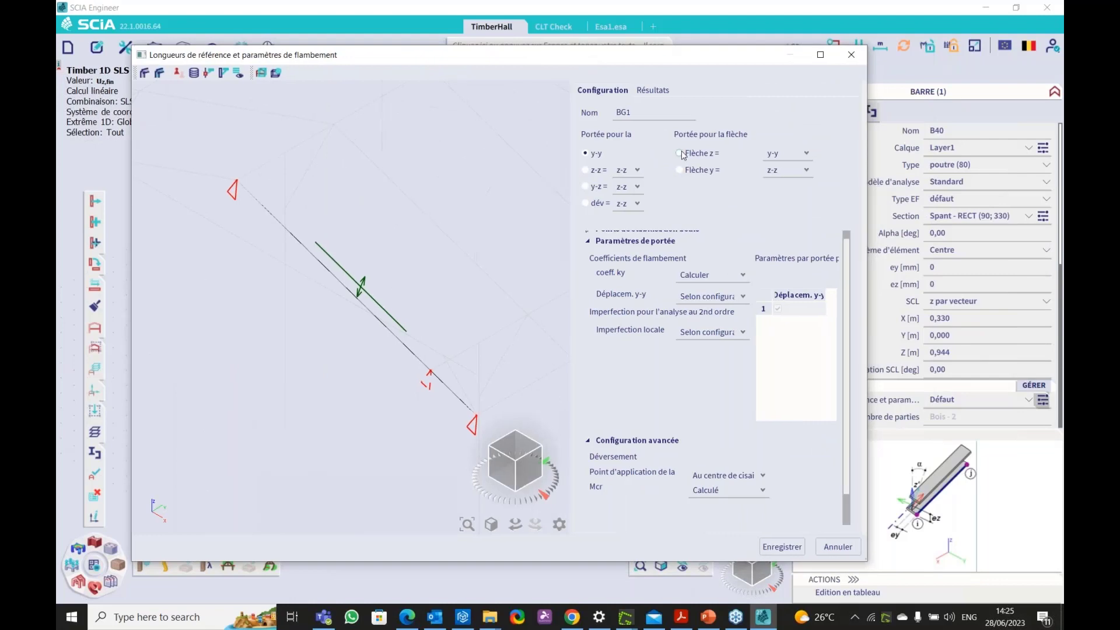
{"action": "left_click_drag", "start_coordinate": [868, 187], "coordinate": [982, 183]}
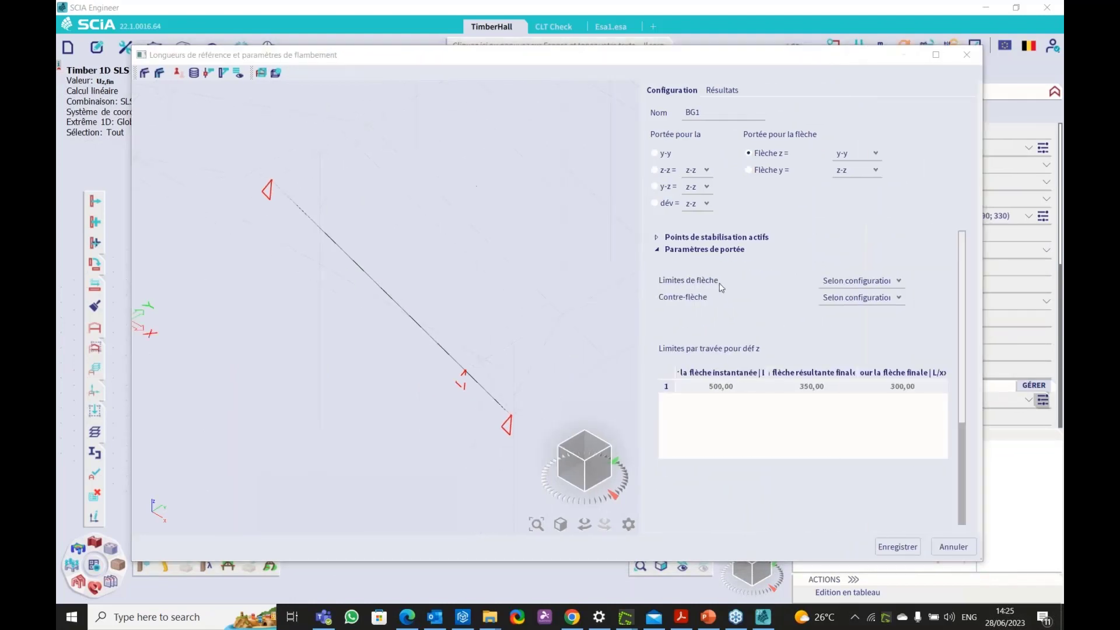
{"action": "left_click", "coordinate": [889, 299]}
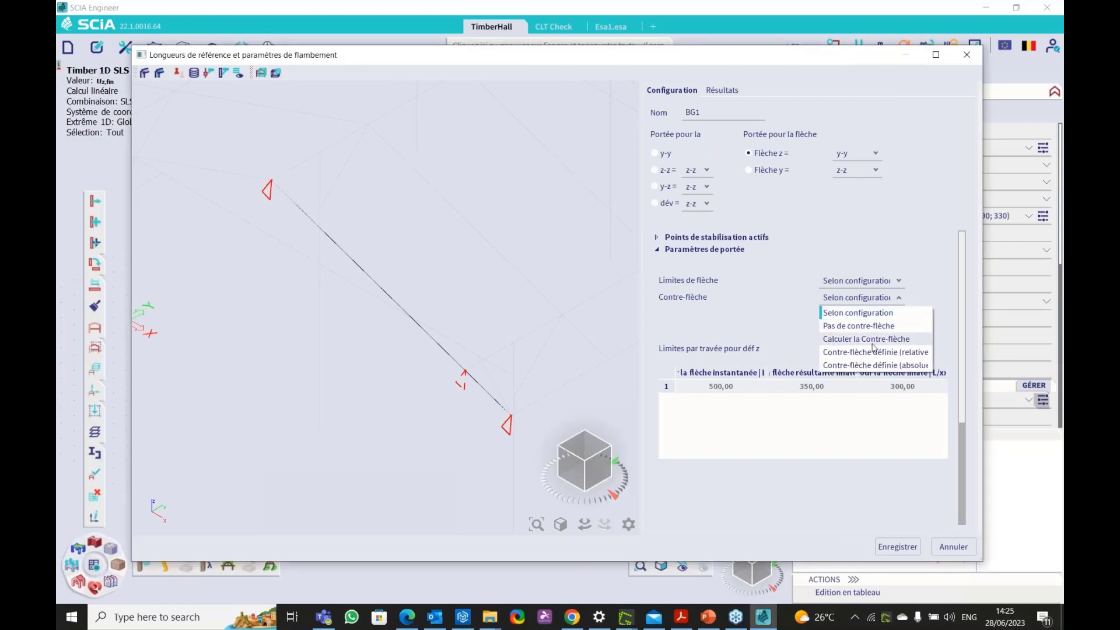
{"action": "left_click", "coordinate": [754, 318]}
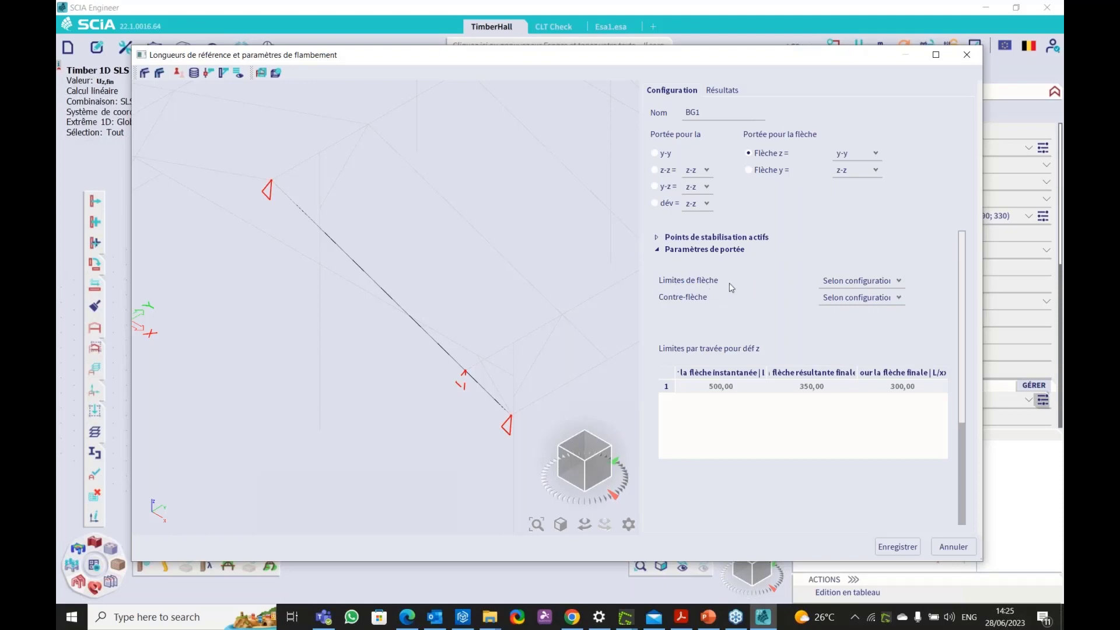
- Try the Flèche z deflection limits with Pour toutes les travées, view the other options and close the settings without saving
{"action": "left_click", "coordinate": [850, 282]}
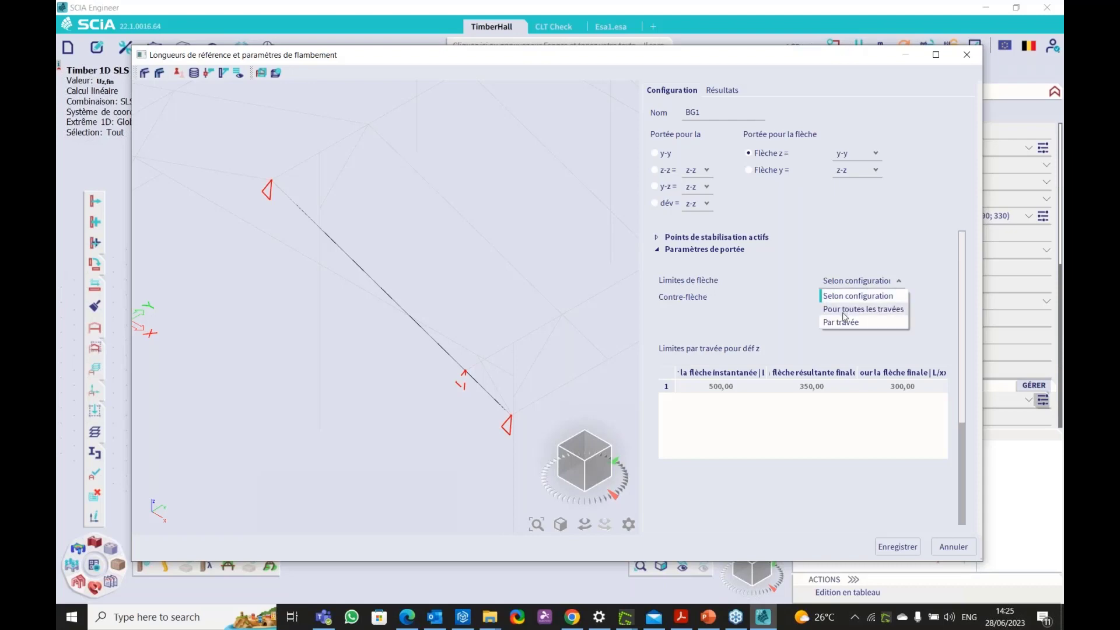
{"action": "left_click", "coordinate": [864, 311]}
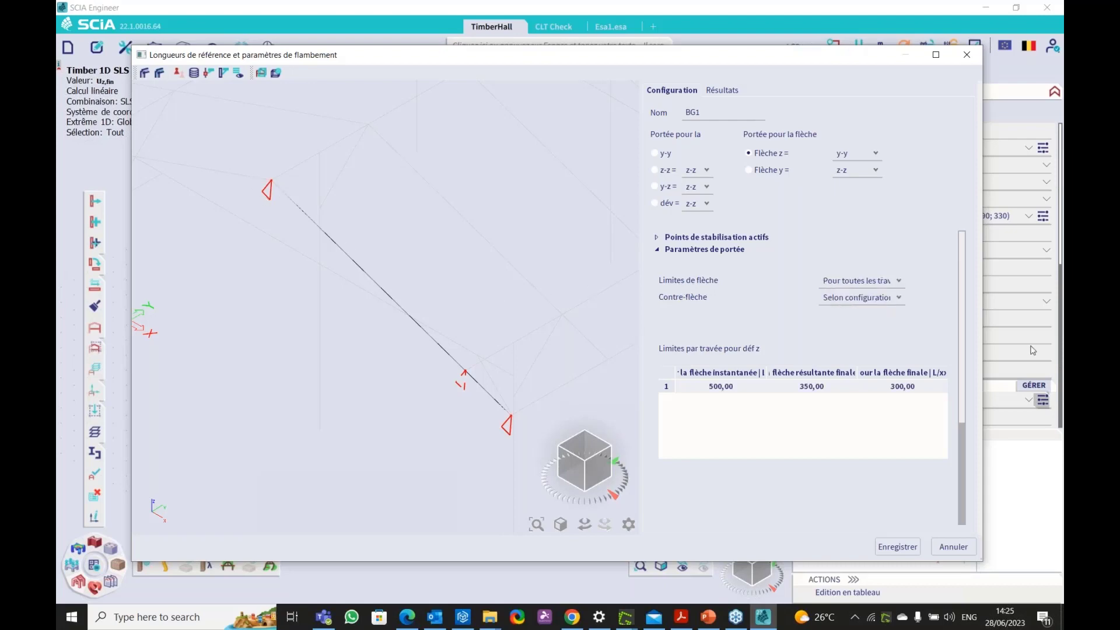
{"action": "left_click", "coordinate": [833, 285]}
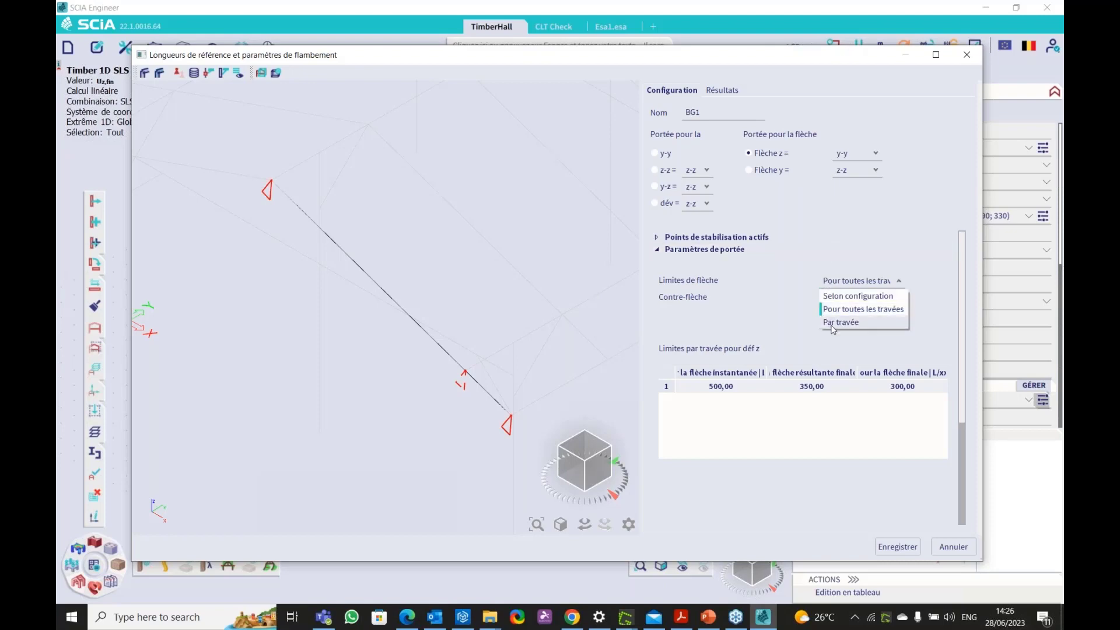
{"action": "left_click", "coordinate": [753, 323]}
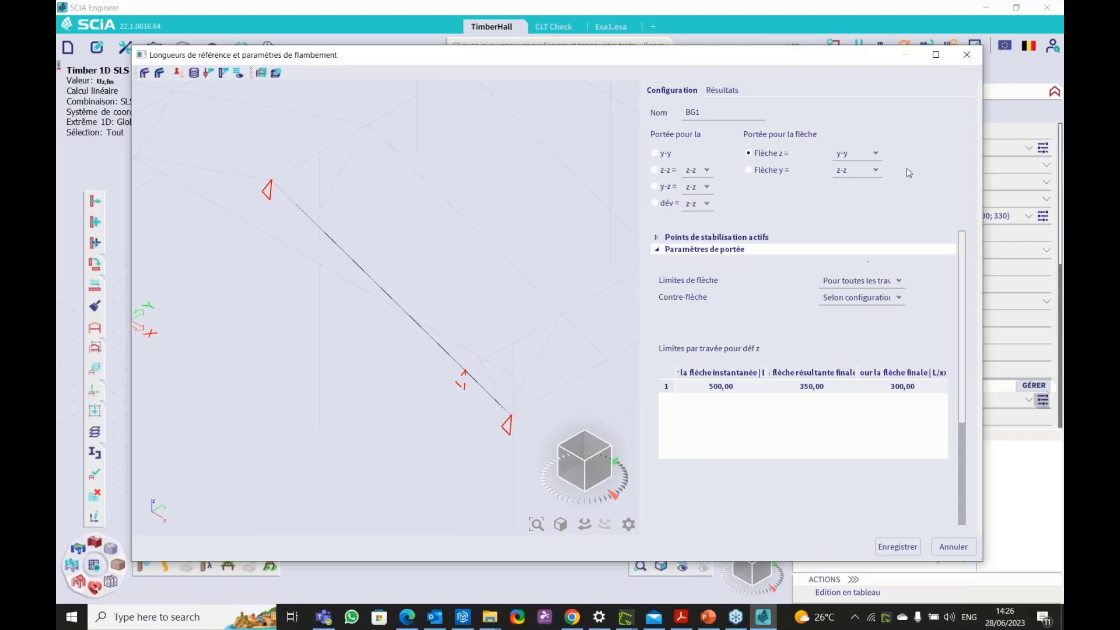
{"action": "left_click", "coordinate": [966, 55]}
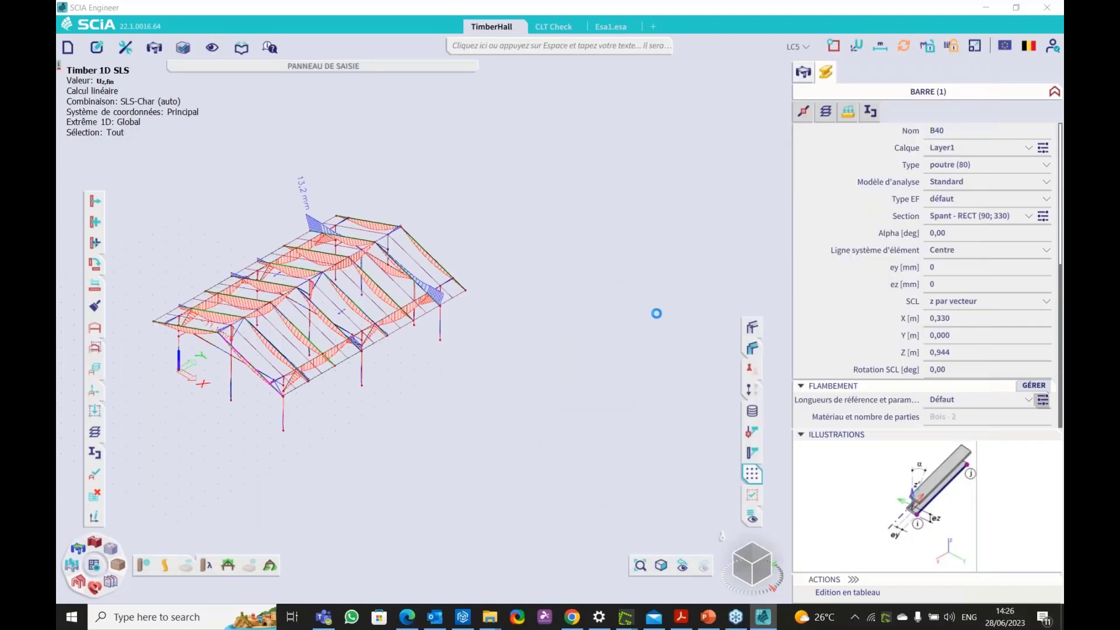
- Switch to the PowerPoint slide show and advance past the Frilo HO13+ link slide to the closing slide
{"action": "left_click", "coordinate": [712, 622]}
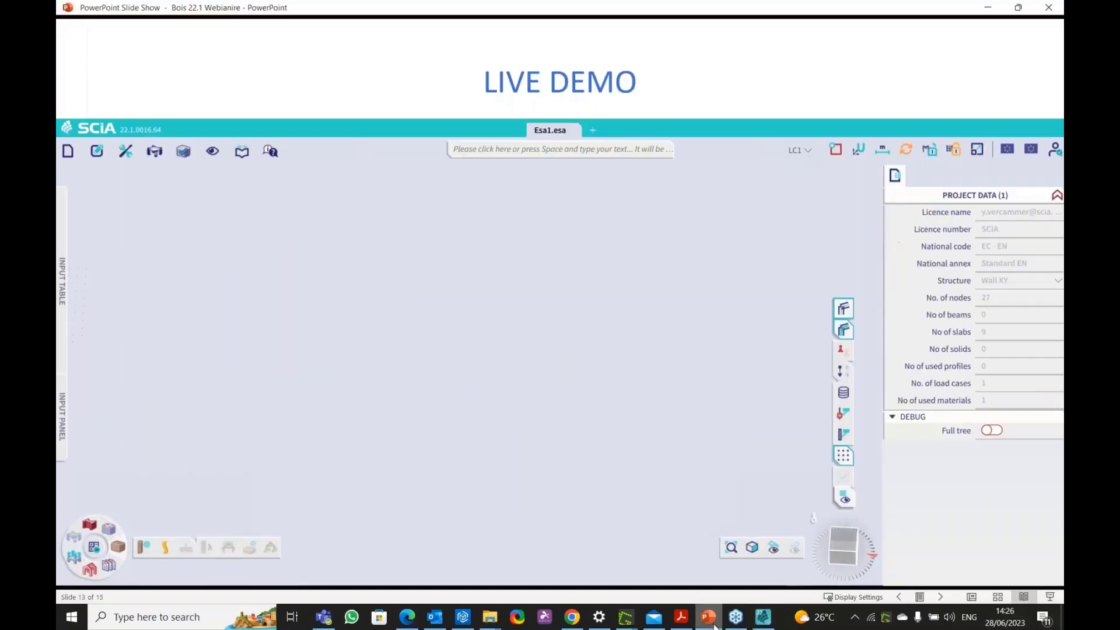
{"action": "key", "text": "Right"}
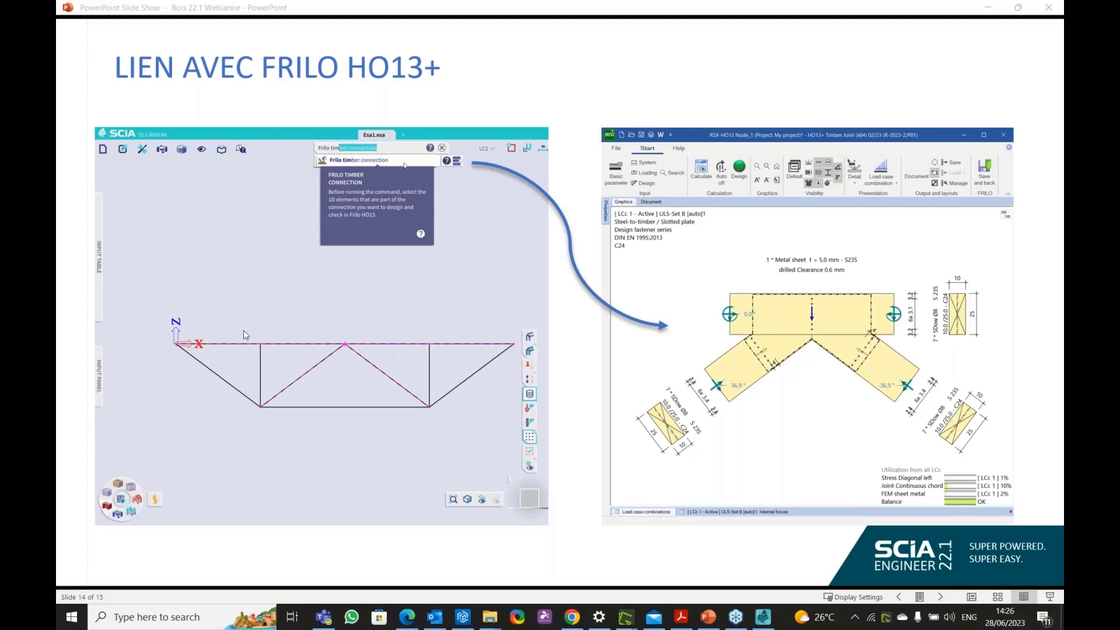
{"action": "left_click", "coordinate": [834, 303]}
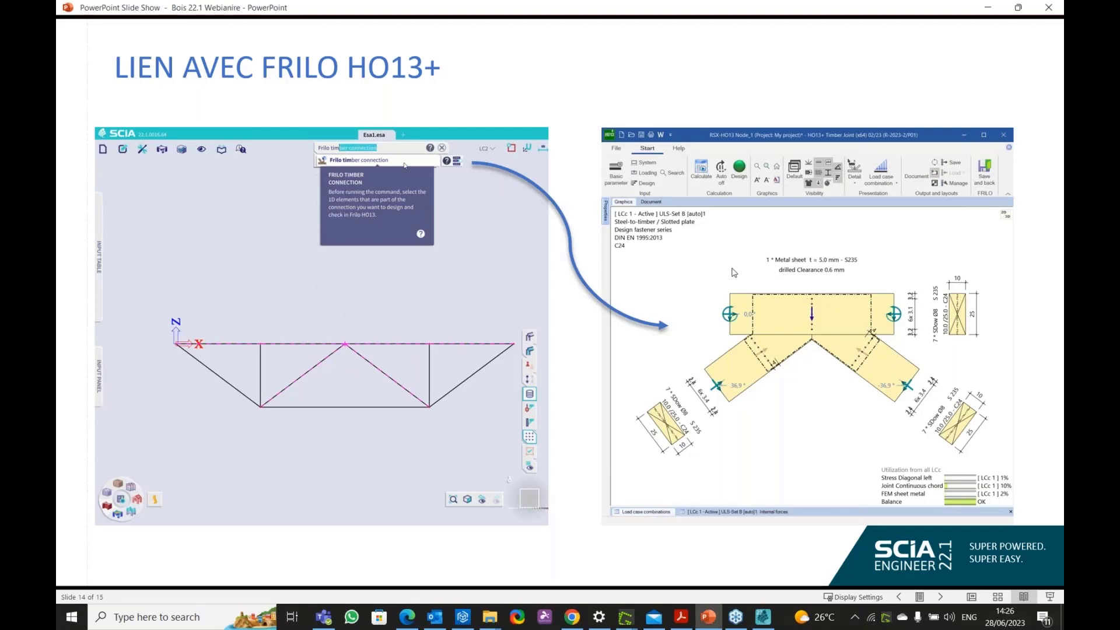
{"action": "left_click", "coordinate": [750, 269]}
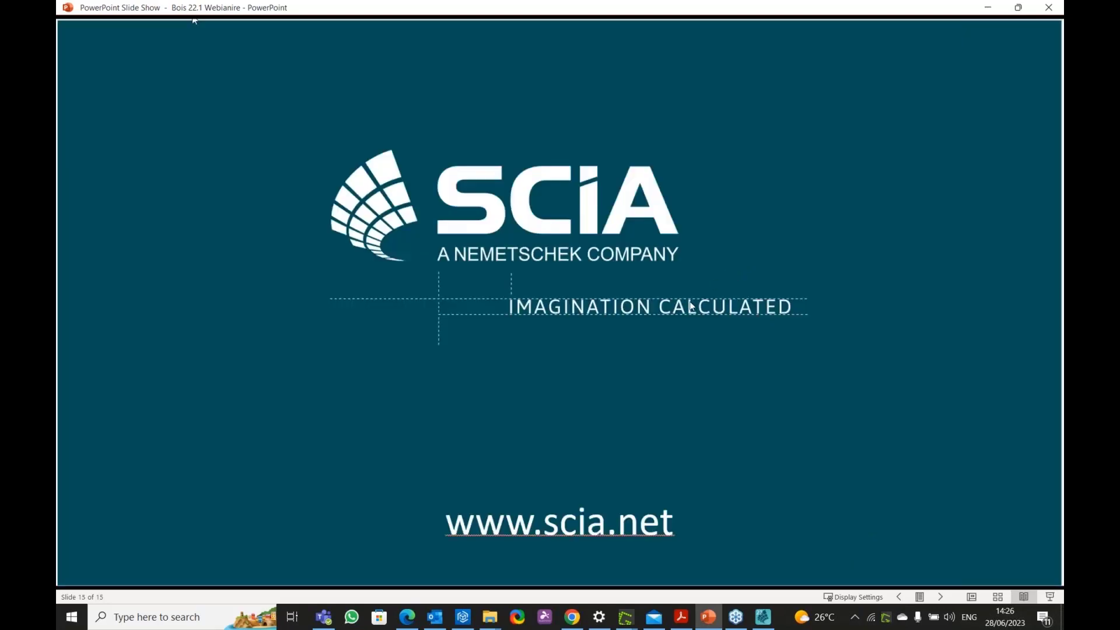
- Return to SCIA Engineer, read the timber configuration's remarks on the instantaneous, net final and final def z limits, and close it
{"action": "left_click", "coordinate": [985, 8]}
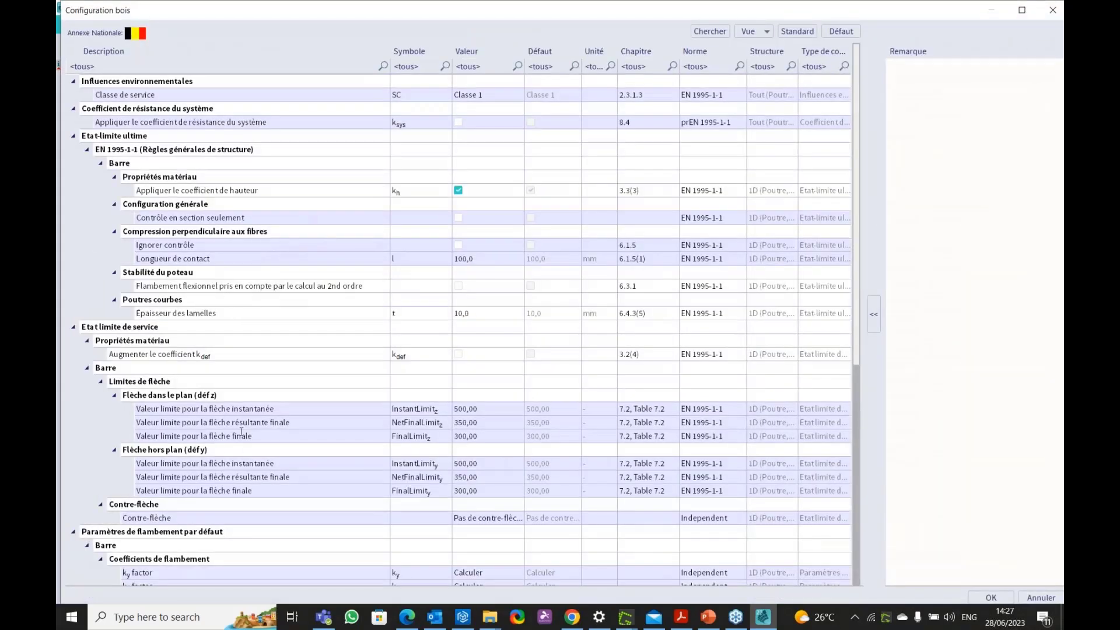
{"action": "scroll", "coordinate": [238, 263], "scroll_direction": "down", "scroll_amount": 3}
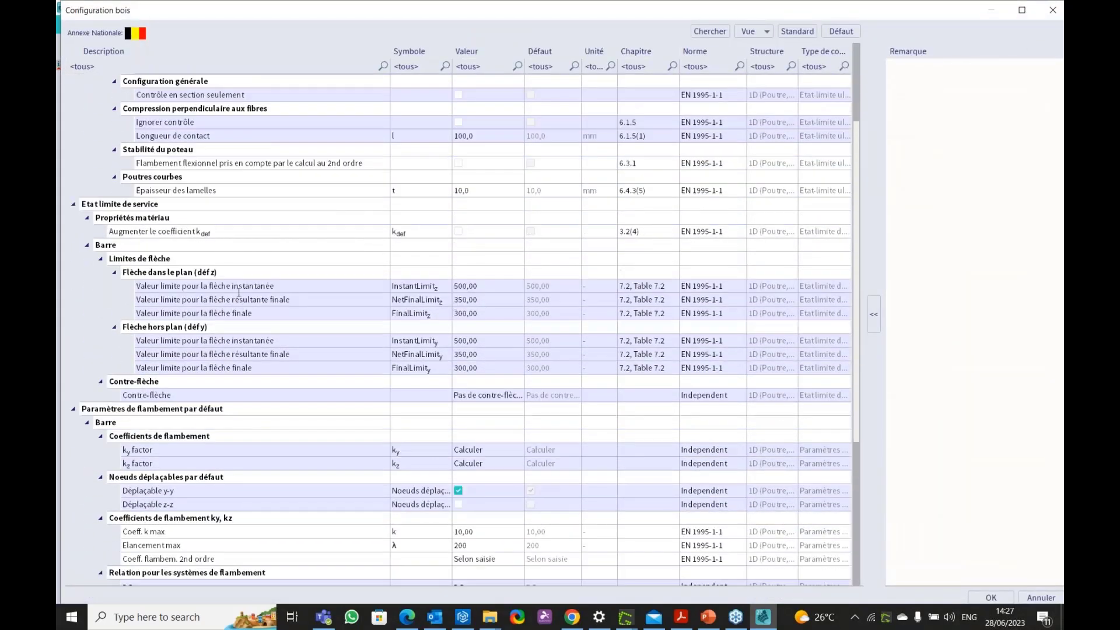
{"action": "left_click", "coordinate": [239, 290]}
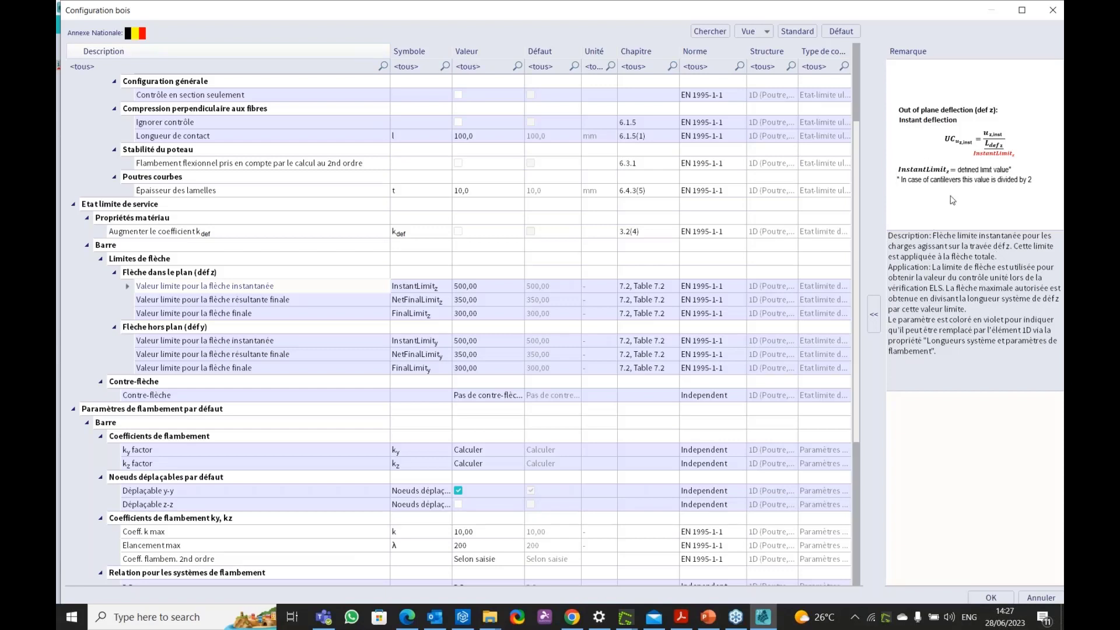
{"action": "left_click", "coordinate": [251, 301]}
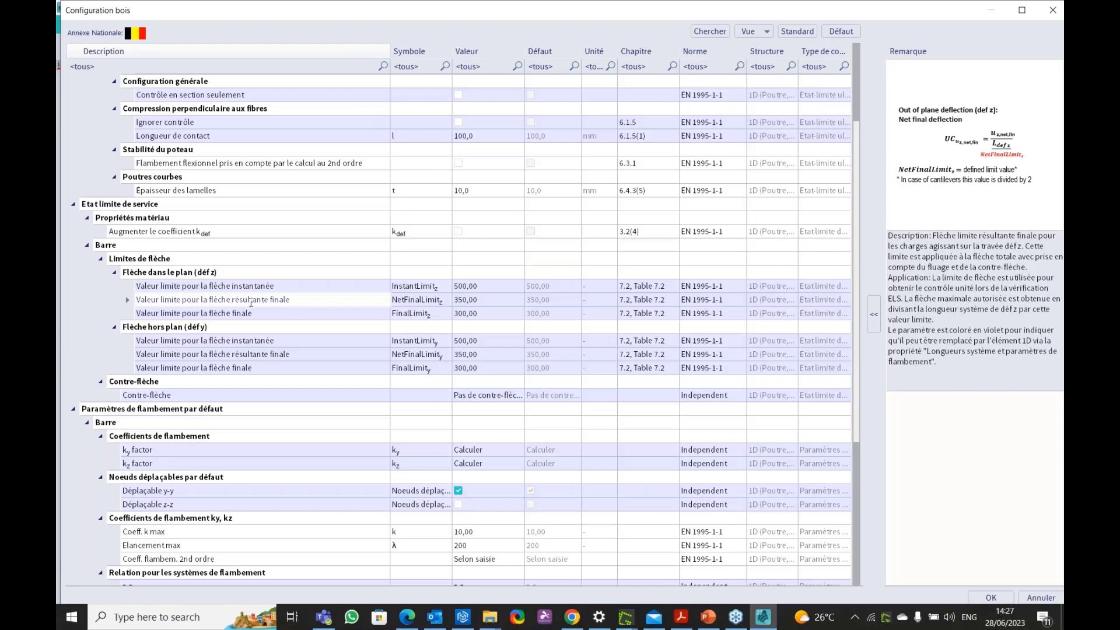
{"action": "left_click", "coordinate": [255, 315]}
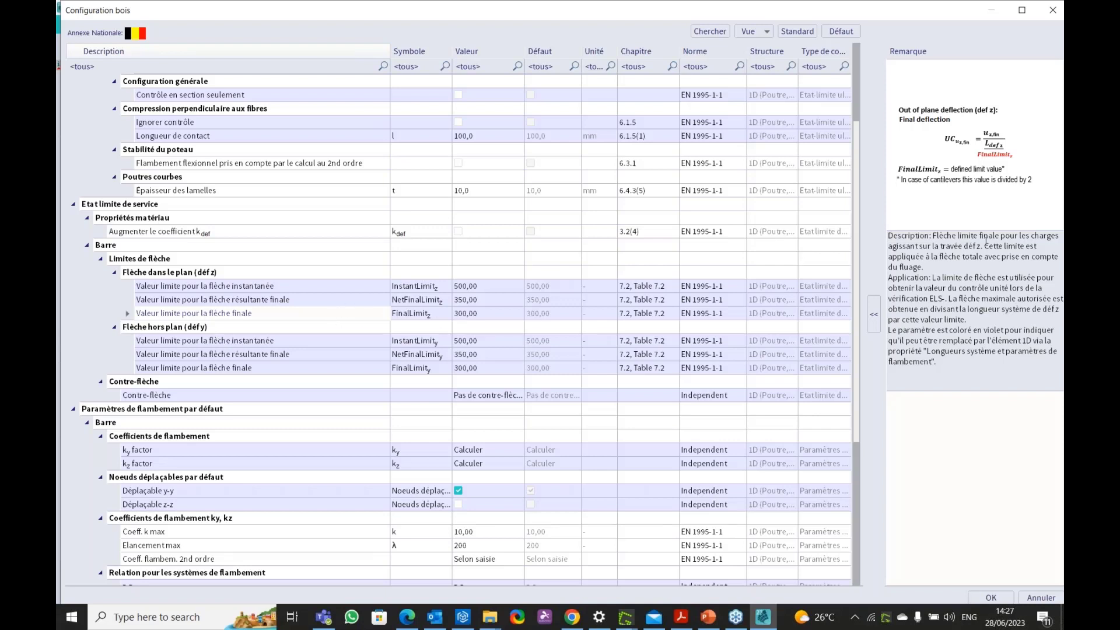
{"action": "left_click", "coordinate": [1052, 10]}
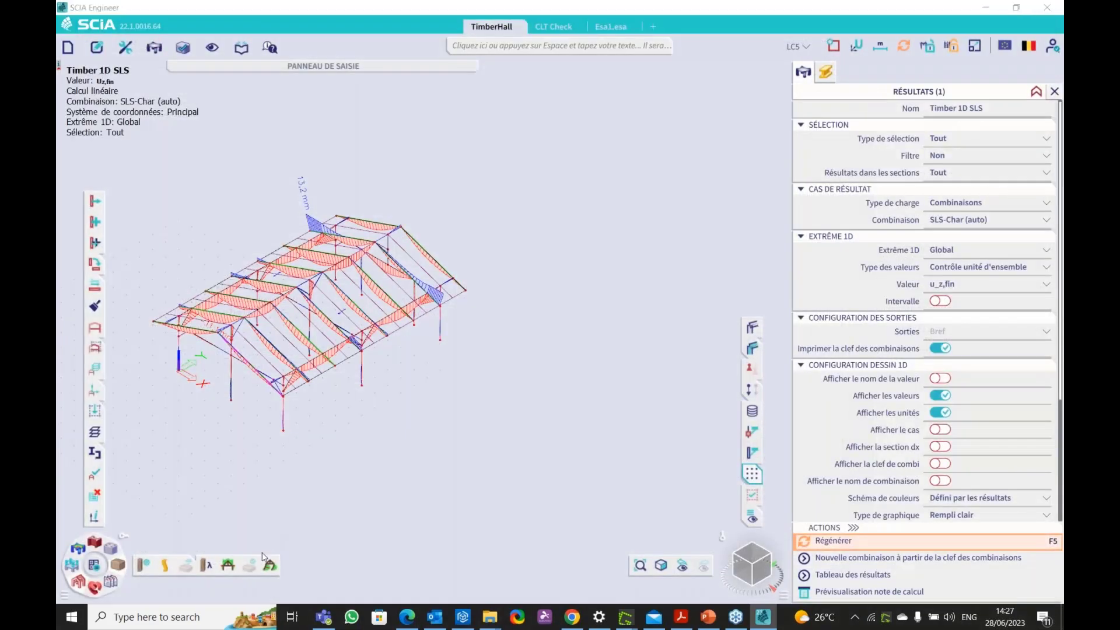
- Open the Timber 1D SLS results and examine the available Valeur options, including the deflections, limits, unity checks and camber, without changing the selection
{"action": "left_click", "coordinate": [271, 565]}
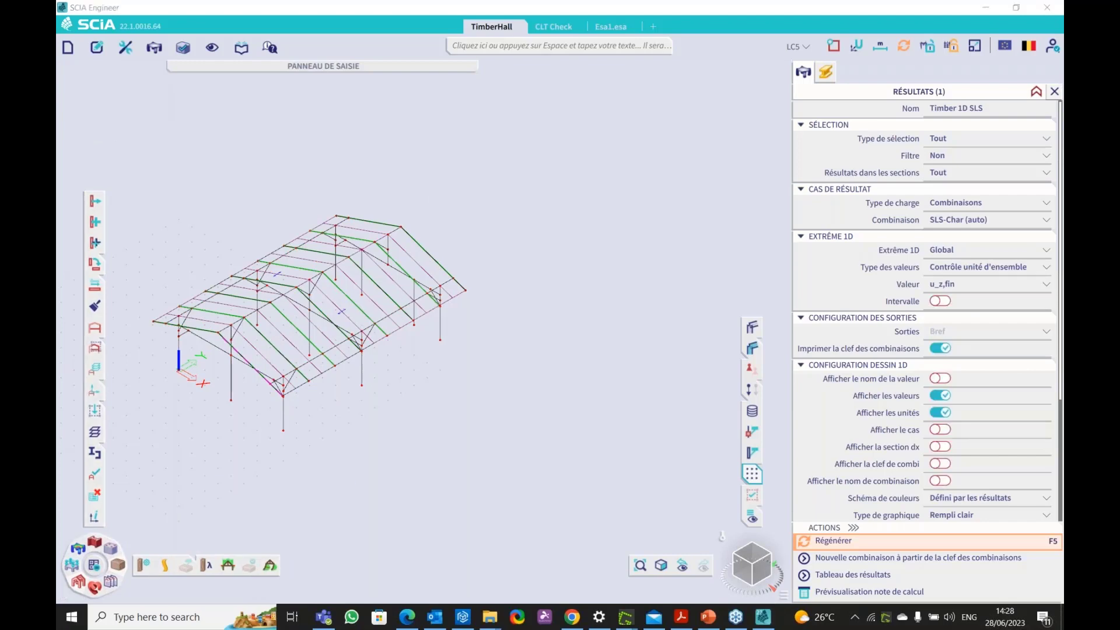
{"action": "left_click", "coordinate": [271, 568]}
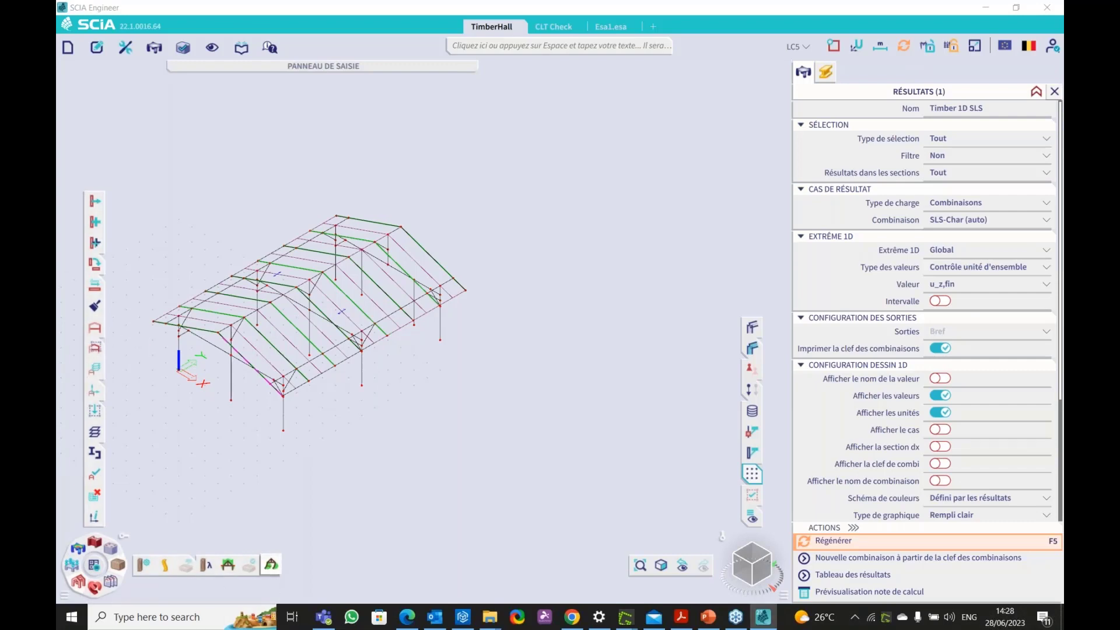
{"action": "left_click", "coordinate": [963, 286]}
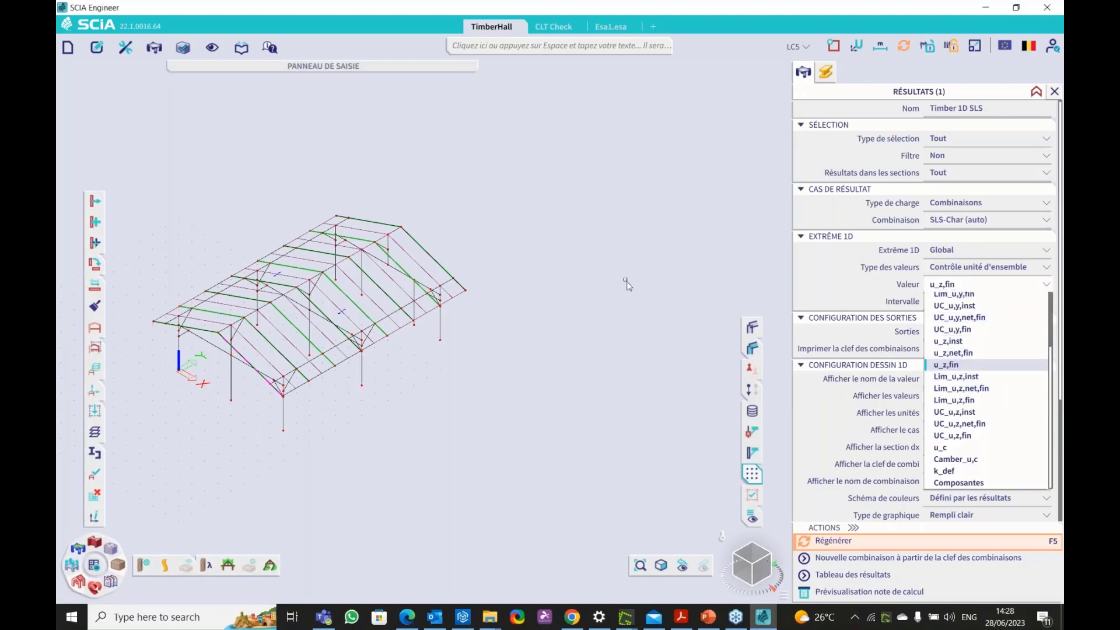
{"action": "left_click", "coordinate": [627, 281]}
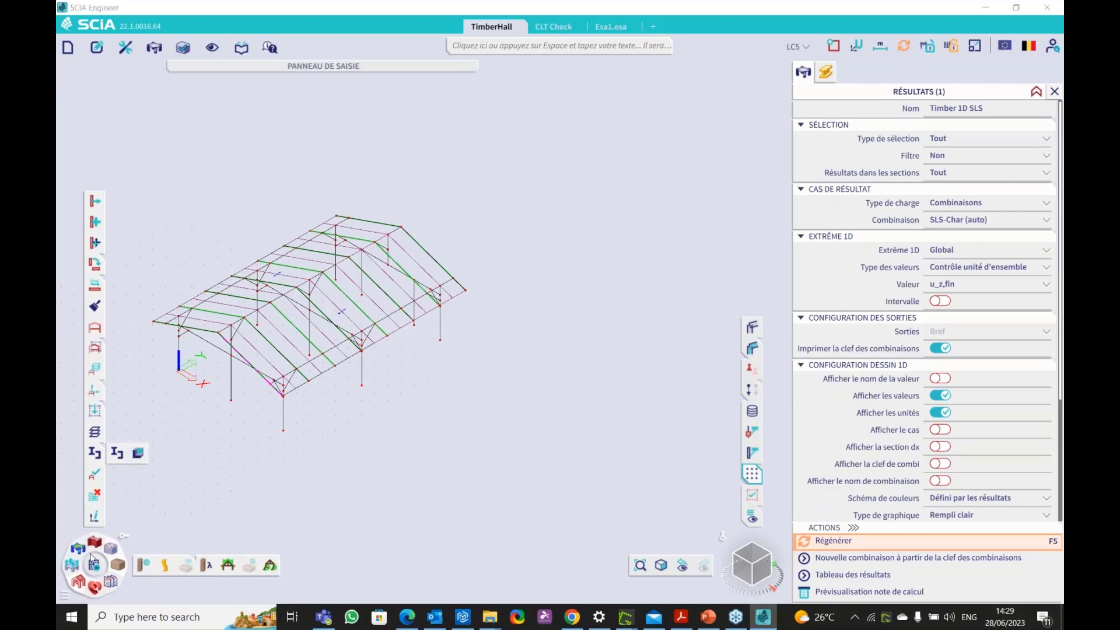
- Open the load combinations manager to show the contents of ULS-Set B (auto), and move the dialog off the results area
{"action": "left_click", "coordinate": [73, 566]}
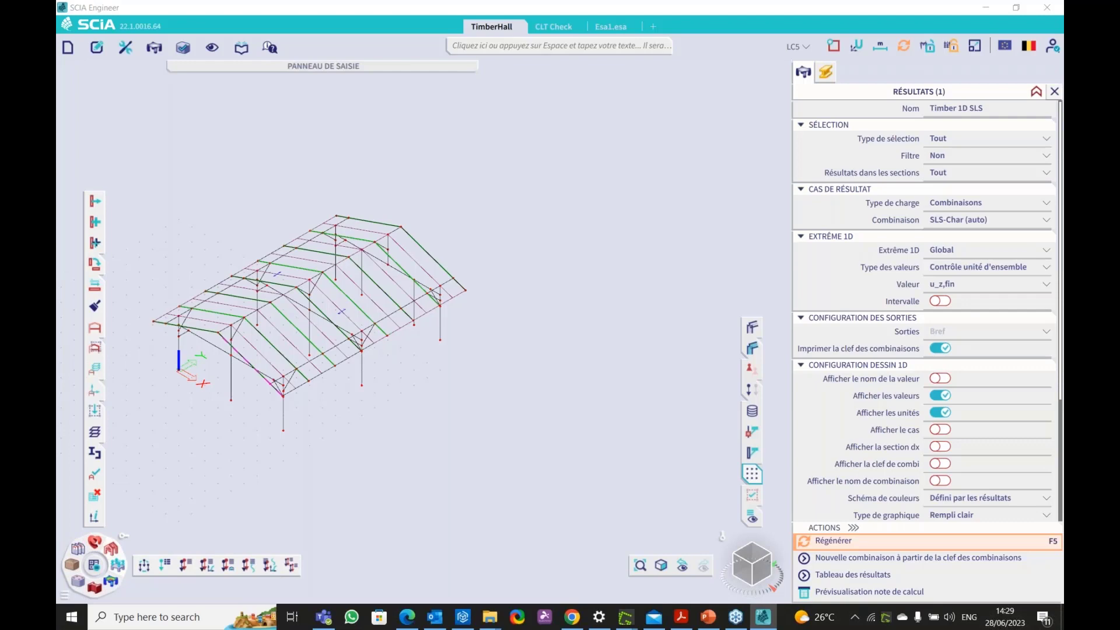
{"action": "key", "text": "ctrl+s"}
{"action": "left_click", "coordinate": [186, 564]}
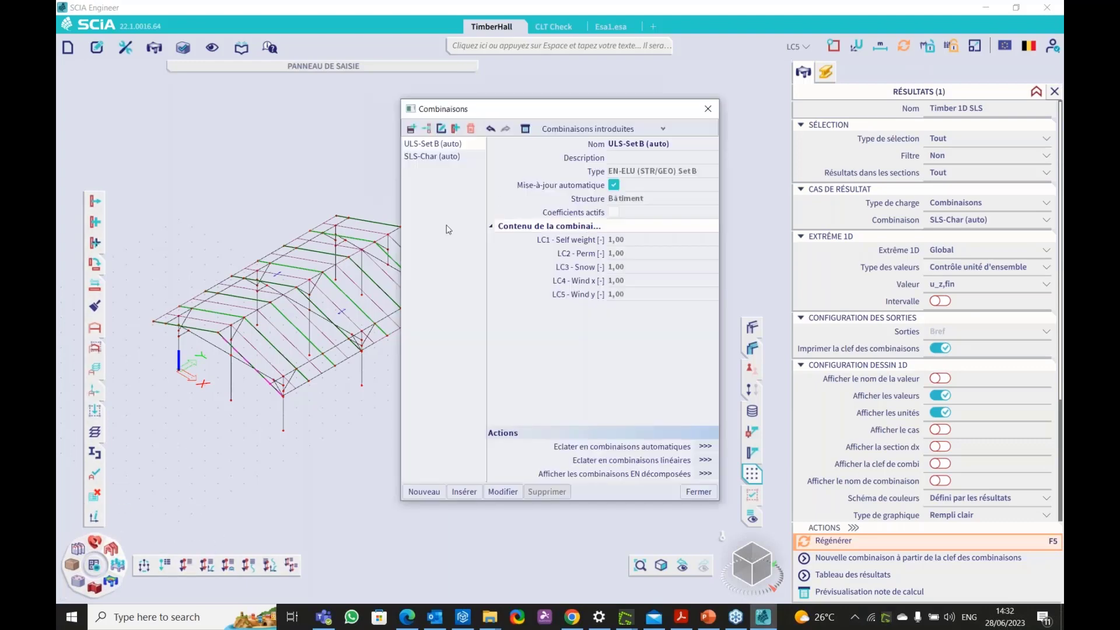
{"action": "left_click_drag", "start_coordinate": [486, 110], "coordinate": [293, 95]}
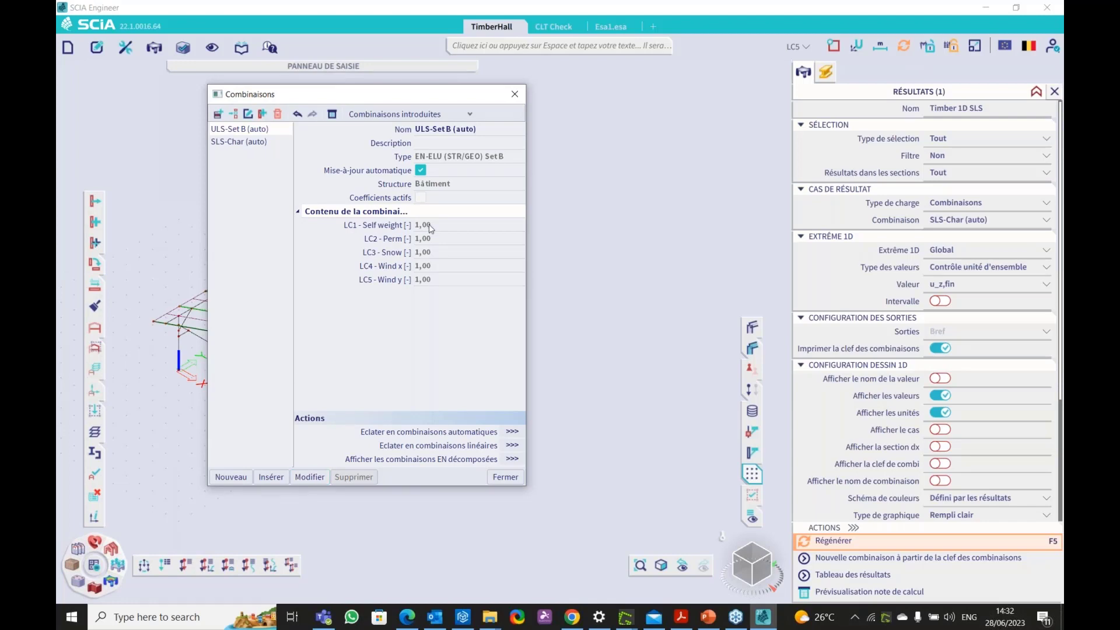
- Start a new combination to examine the available EN combination types, cancel it without adding anything, and close the combinations manager
{"action": "left_click", "coordinate": [236, 474]}
{"action": "left_click", "coordinate": [317, 360]}
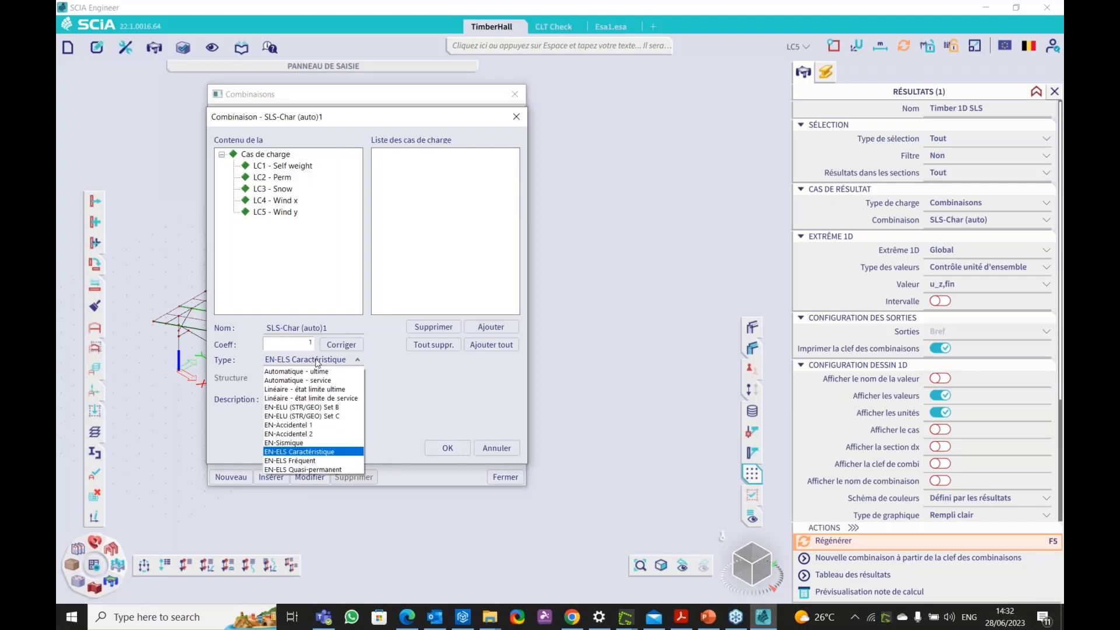
{"action": "left_click", "coordinate": [318, 361]}
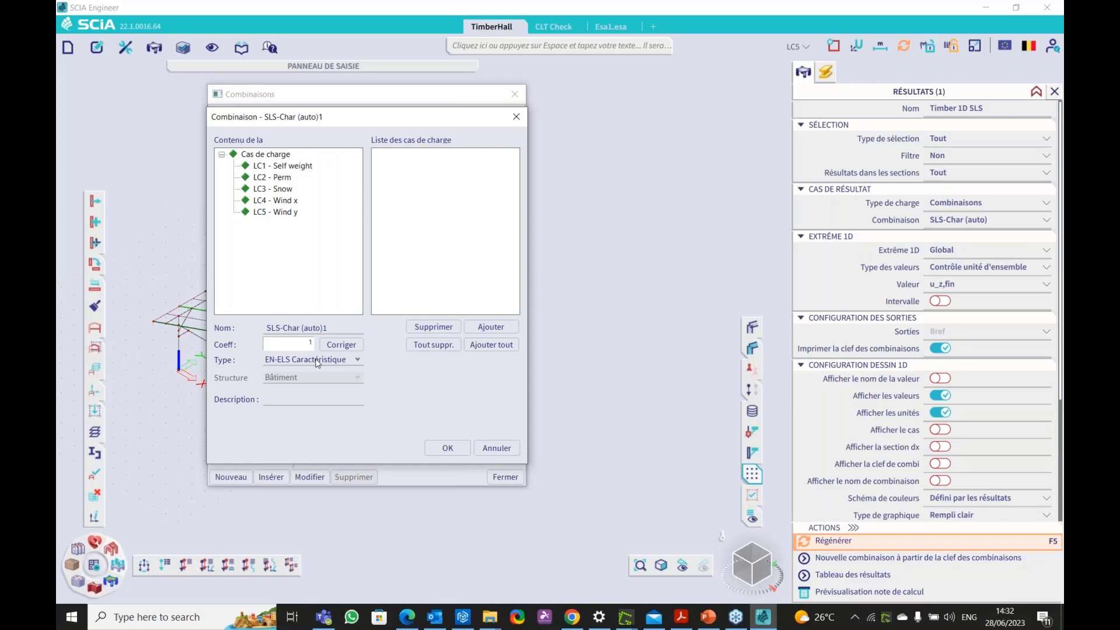
{"action": "left_click", "coordinate": [515, 117]}
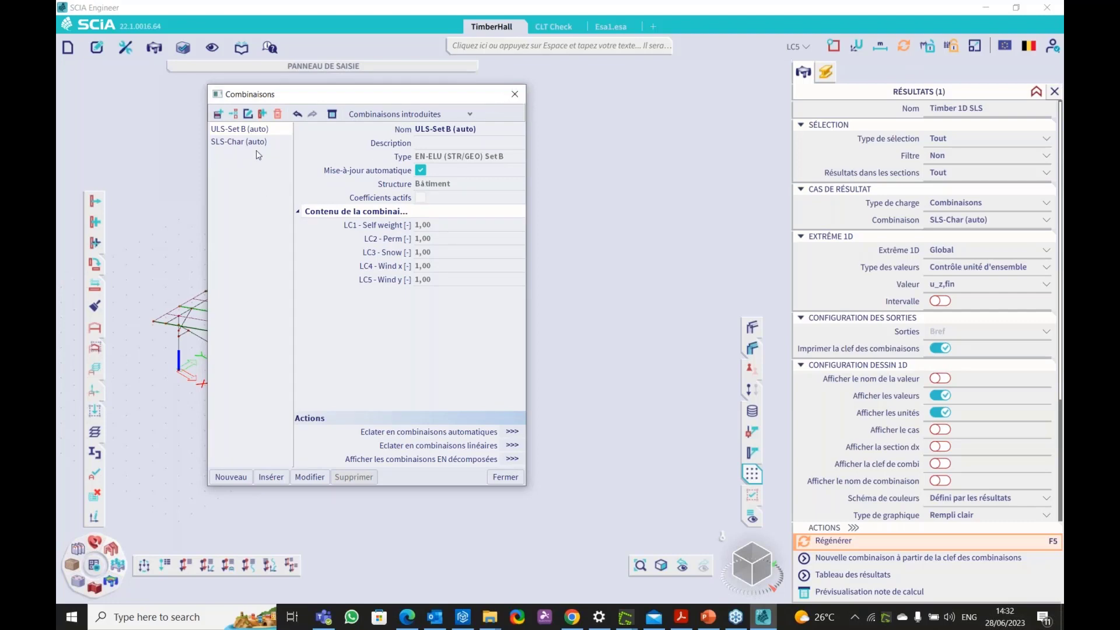
{"action": "left_click", "coordinate": [514, 93]}
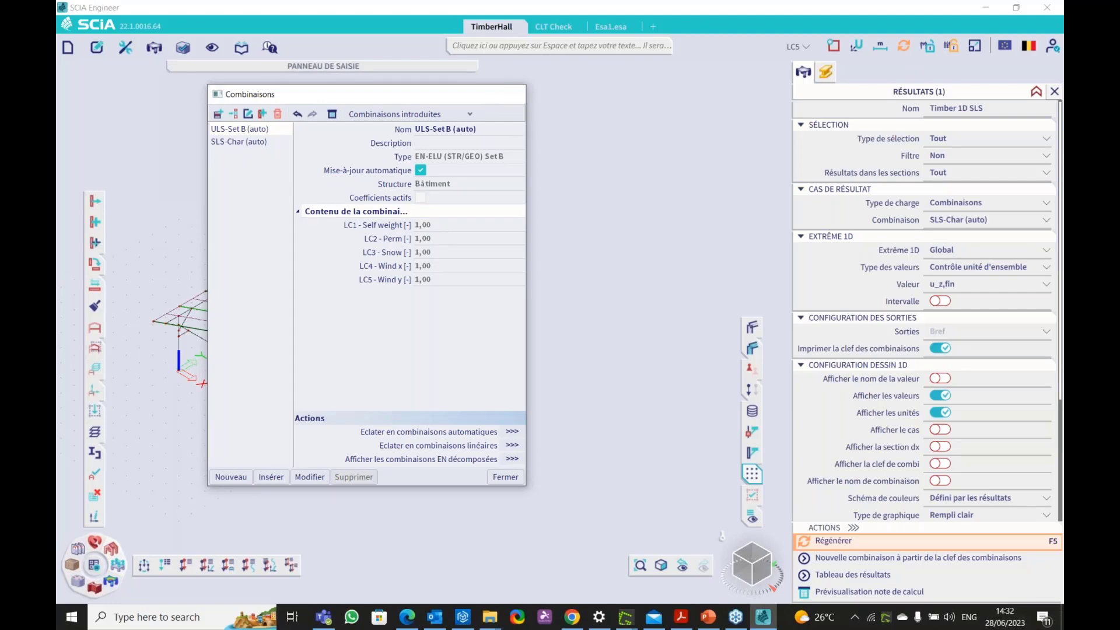